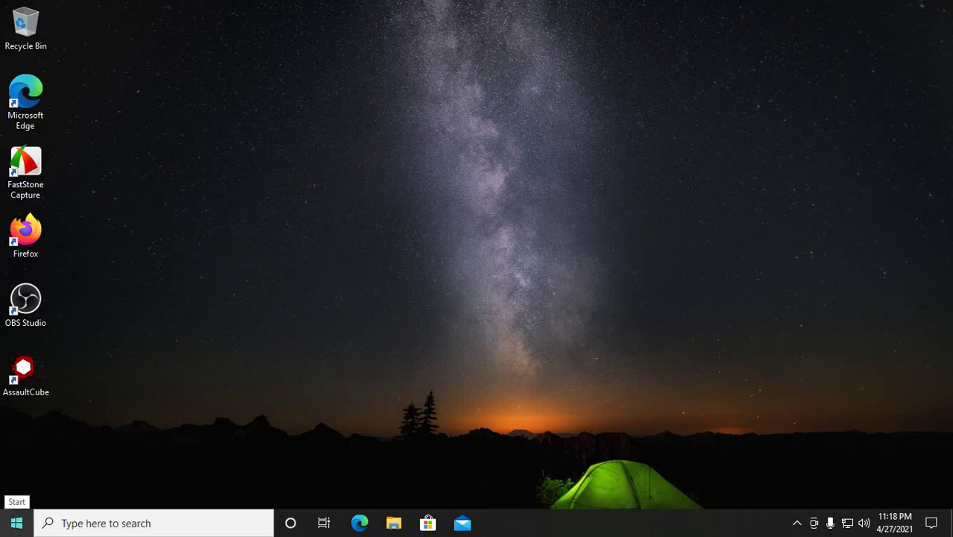
Run msconfig to open the System Configuration utility.
{"action": "right_click", "coordinate": [16, 522]}
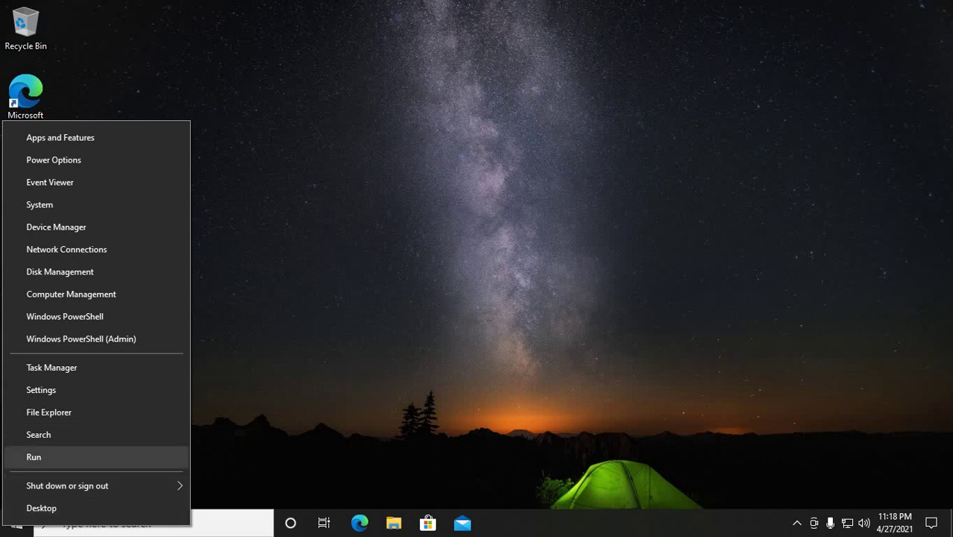
{"action": "key", "text": "Return"}
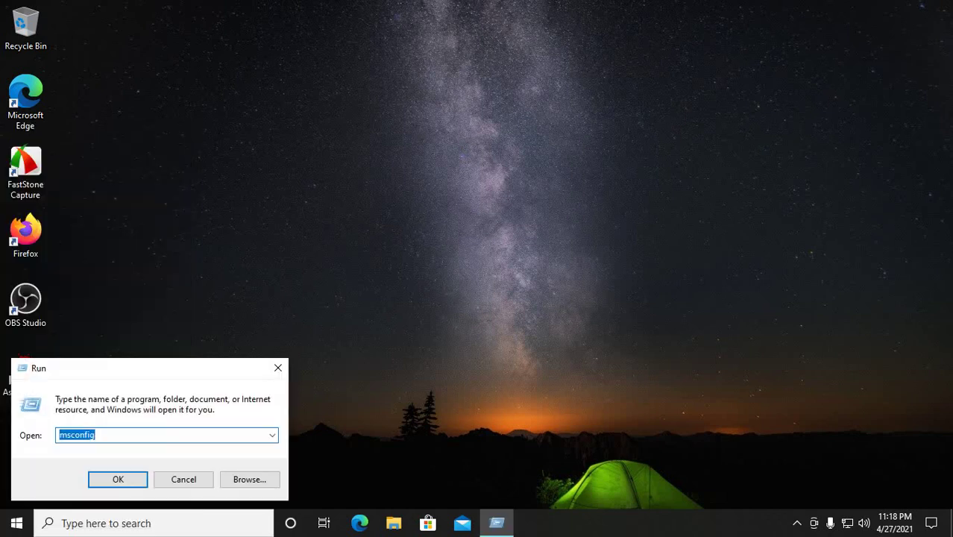
{"action": "key", "text": "Return"}
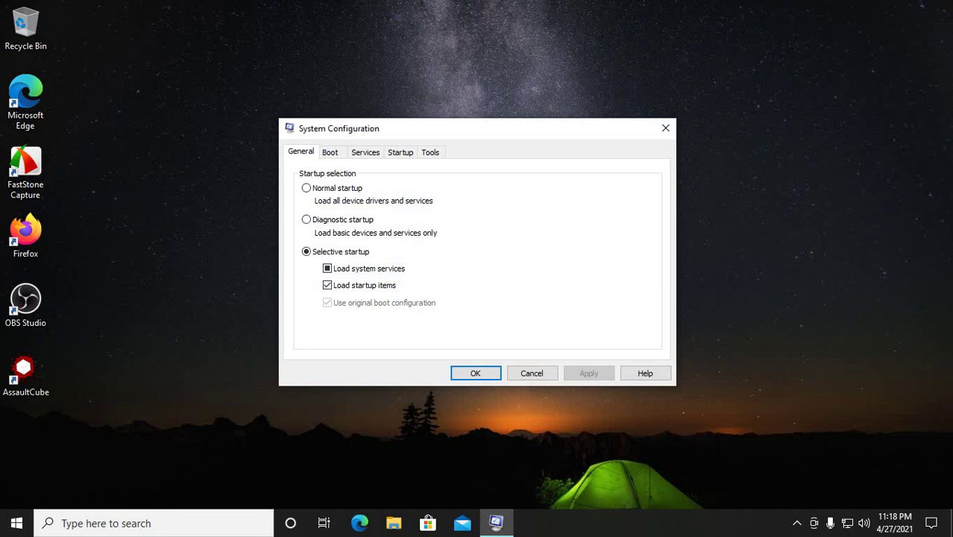
Check the boot options in System Configuration and open Task Manager's startup list from its Startup section.
{"action": "left_click_drag", "start_coordinate": [478, 128], "coordinate": [375, 120]}
{"action": "left_click", "coordinate": [227, 143]}
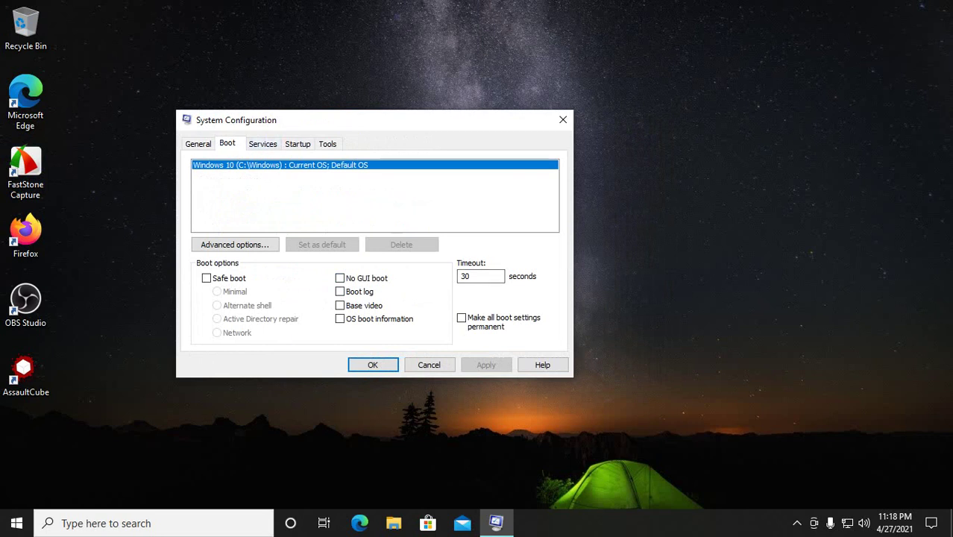
{"action": "left_click", "coordinate": [297, 143]}
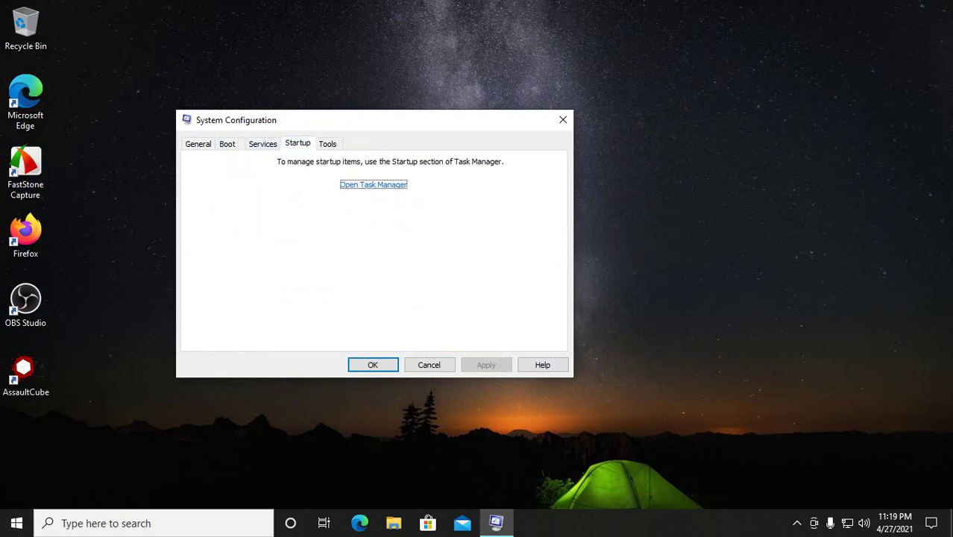
{"action": "left_click", "coordinate": [373, 184]}
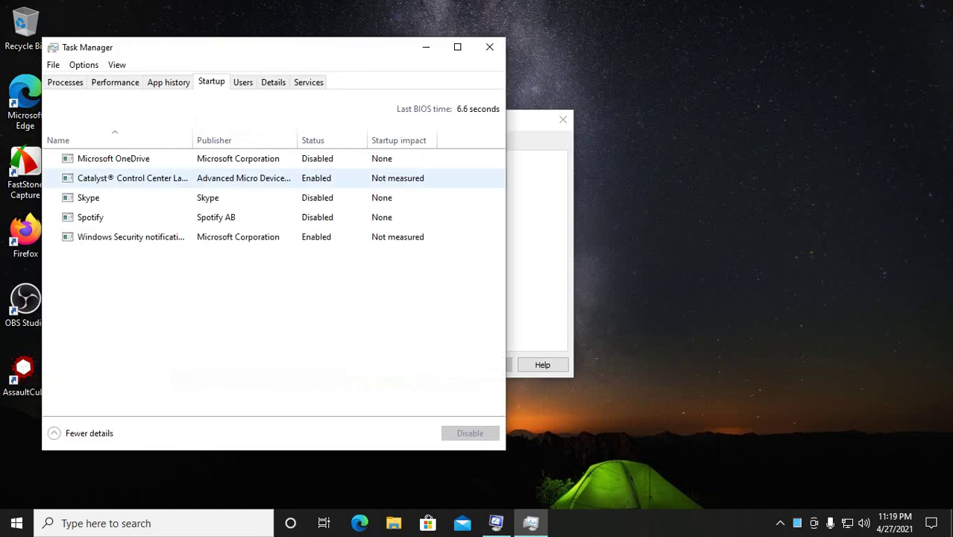
Examine the startup programs, their publishers and their enabled or disabled status in Task Manager.
{"action": "key", "text": "Down"}
{"action": "key", "text": "Down"}
{"action": "key", "text": "Up"}
{"action": "key", "text": "Up"}
{"action": "key", "text": "Down"}
{"action": "key", "text": "Down"}
{"action": "key", "text": "Down"}
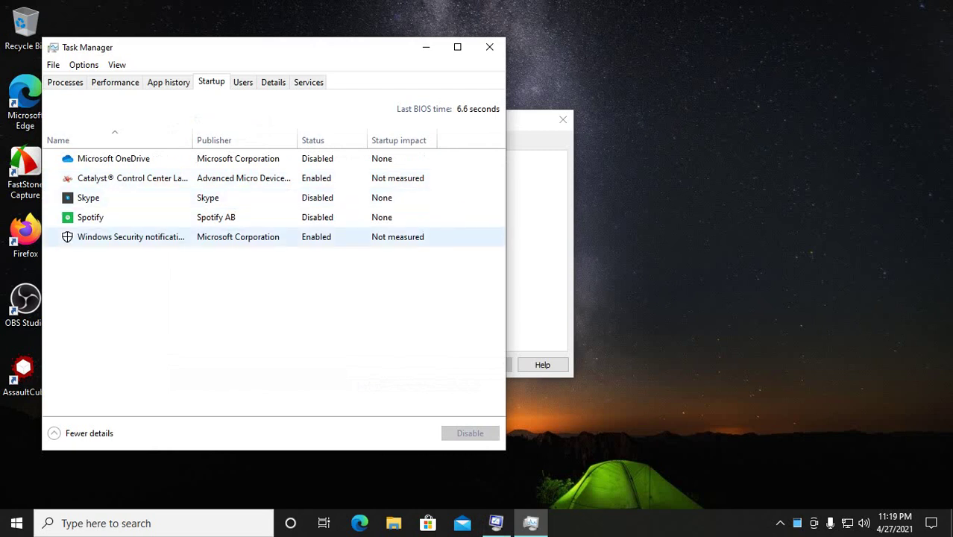
{"action": "key", "text": "Up"}
{"action": "key", "text": "Up"}
{"action": "key", "text": "Up"}
{"action": "key", "text": "Up"}
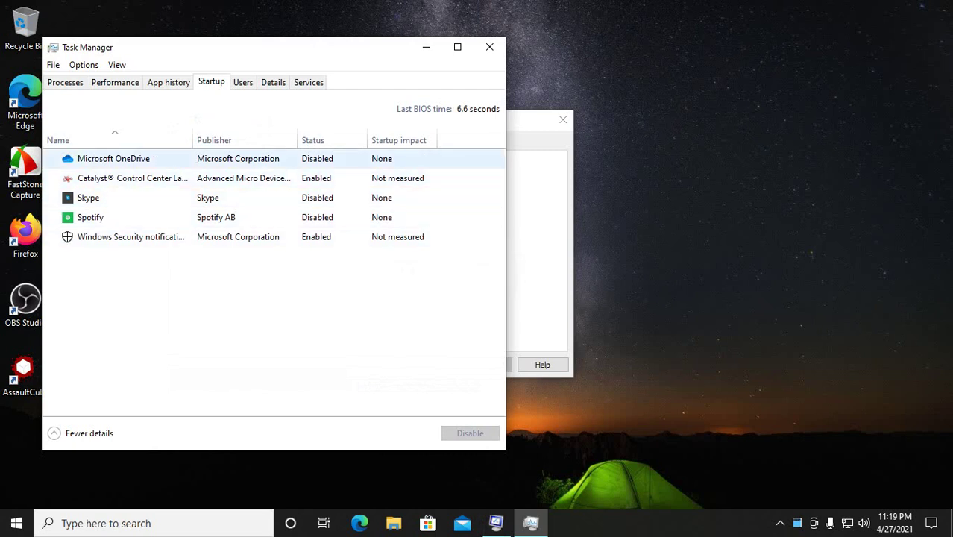
{"action": "key", "text": "Down"}
{"action": "key", "text": "Down"}
{"action": "key", "text": "Down"}
{"action": "key", "text": "Down"}
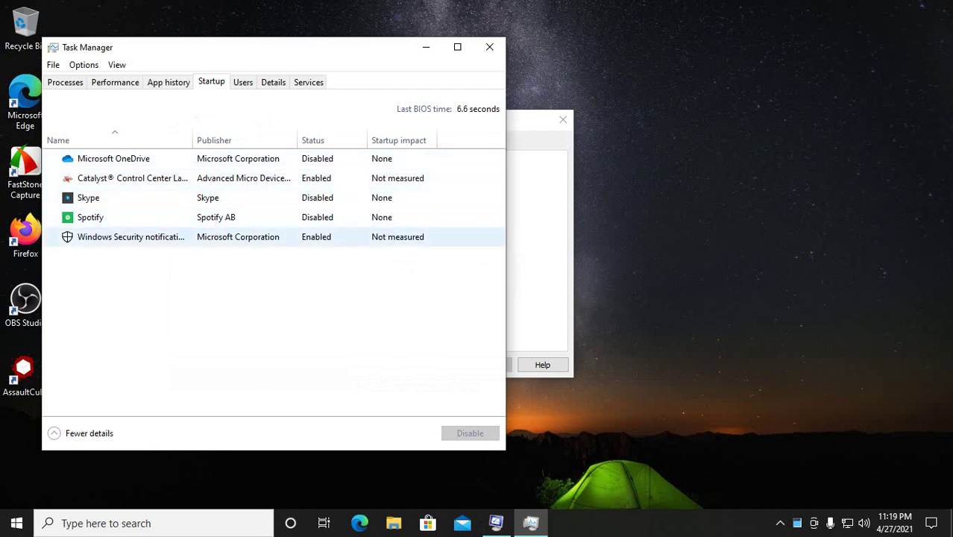
{"action": "key", "text": "Up"}
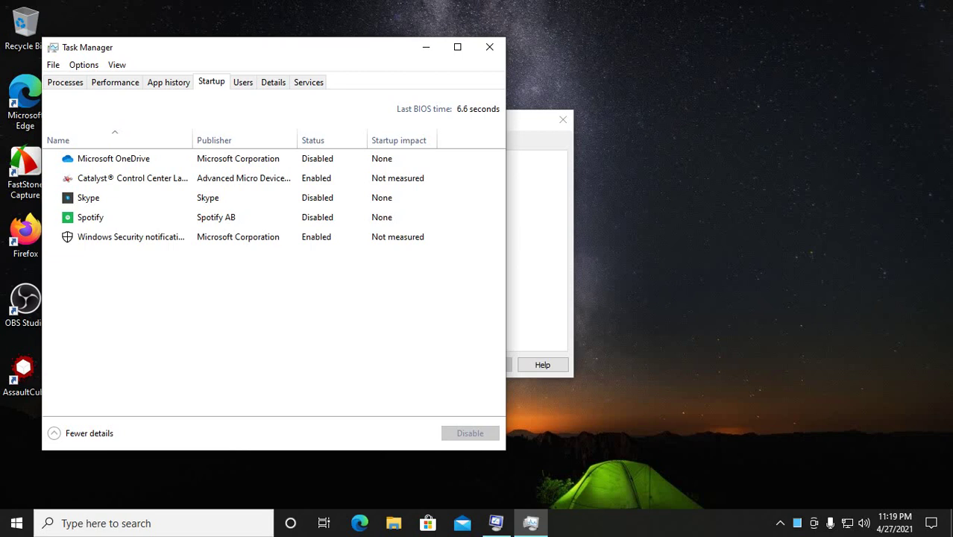
Close System Configuration and view the CPU performance graph in Task Manager.
{"action": "key", "text": "alt+Tab"}
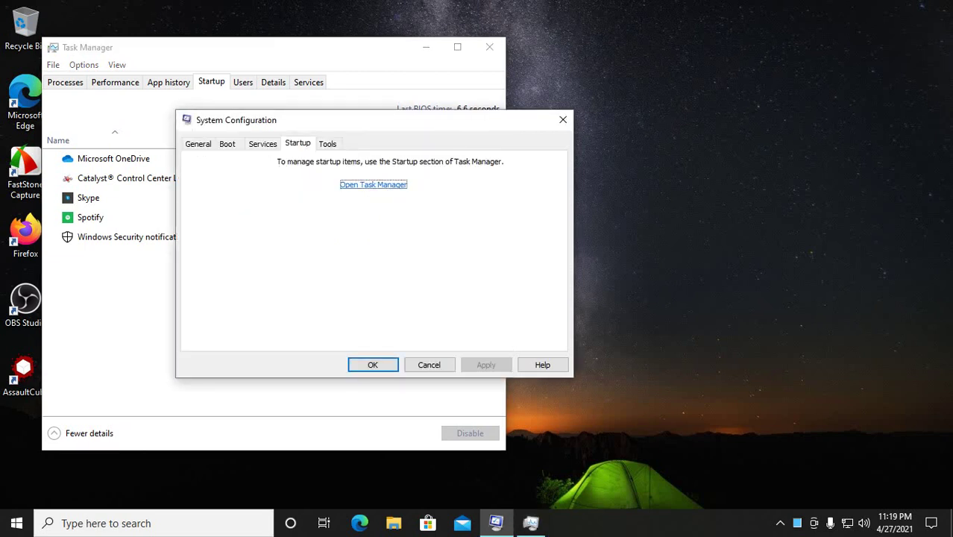
{"action": "left_click", "coordinate": [562, 119]}
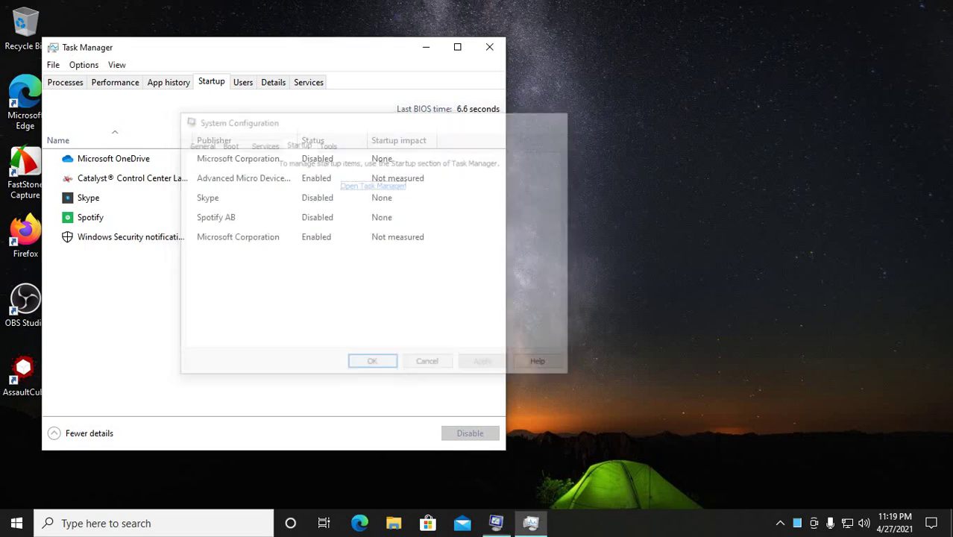
{"action": "left_click", "coordinate": [168, 82]}
{"action": "left_click", "coordinate": [114, 82]}
{"action": "left_click", "coordinate": [65, 82]}
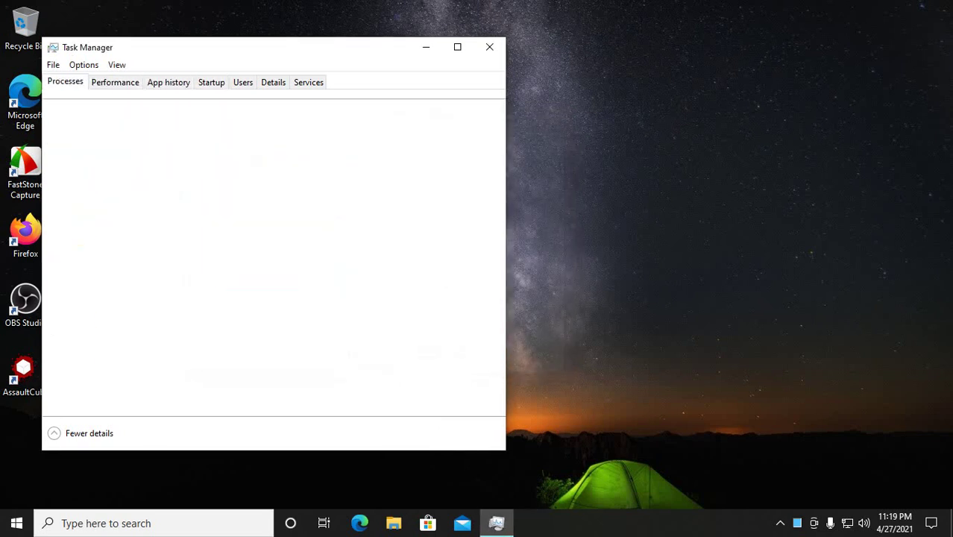
{"action": "key", "text": "Right"}
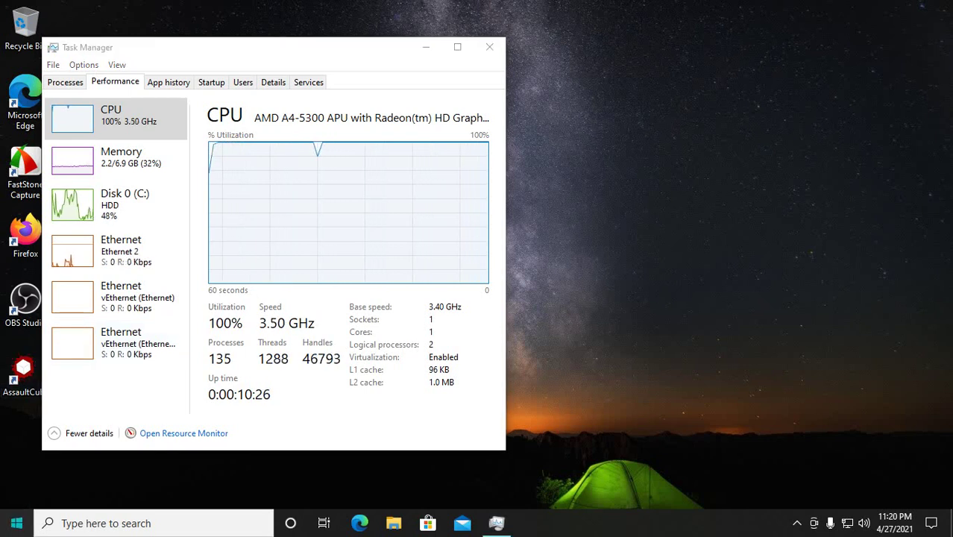
{"action": "left_click", "coordinate": [17, 522]}
{"action": "scroll", "coordinate": [111, 355], "scroll_direction": "down", "scroll_amount": 15}
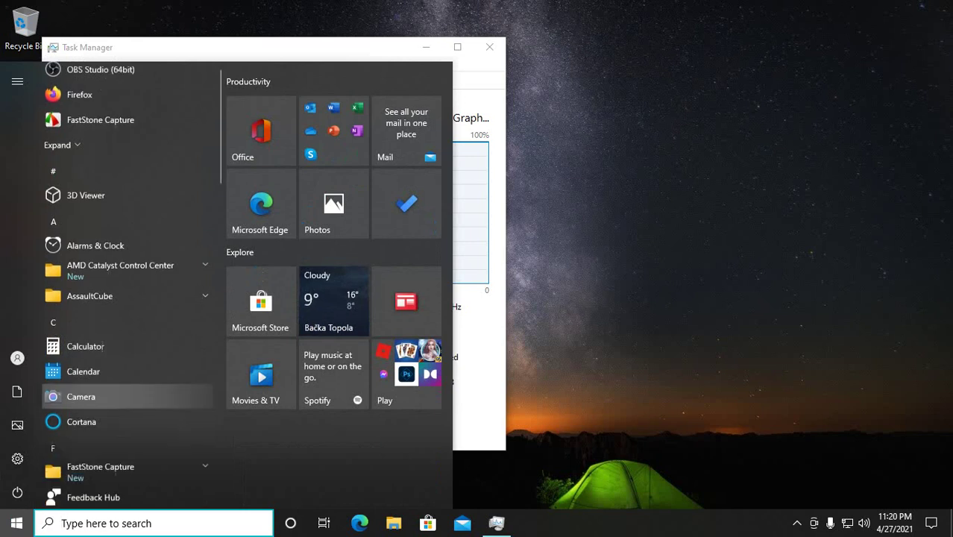
{"action": "scroll", "coordinate": [112, 356], "scroll_direction": "down", "scroll_amount": 2}
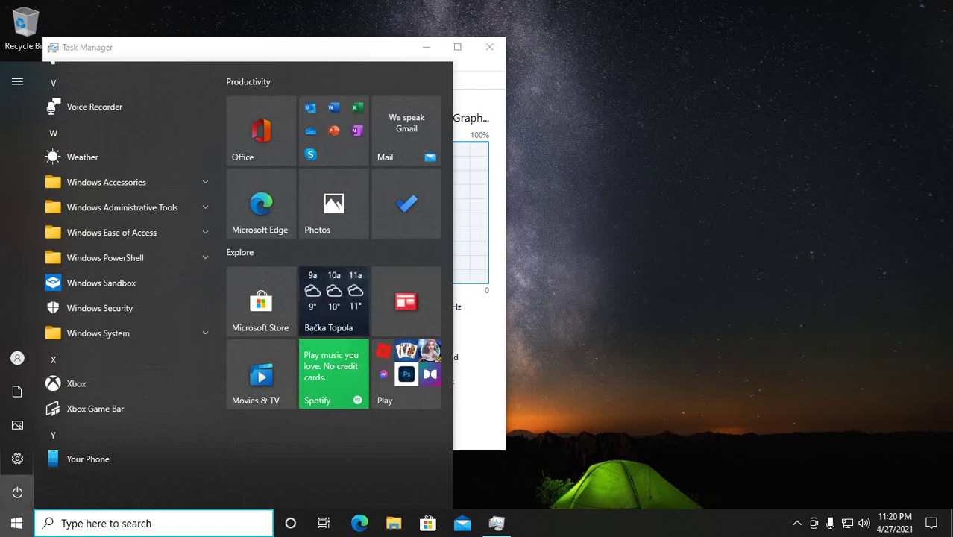
{"action": "mouse_move", "coordinate": [17, 492]}
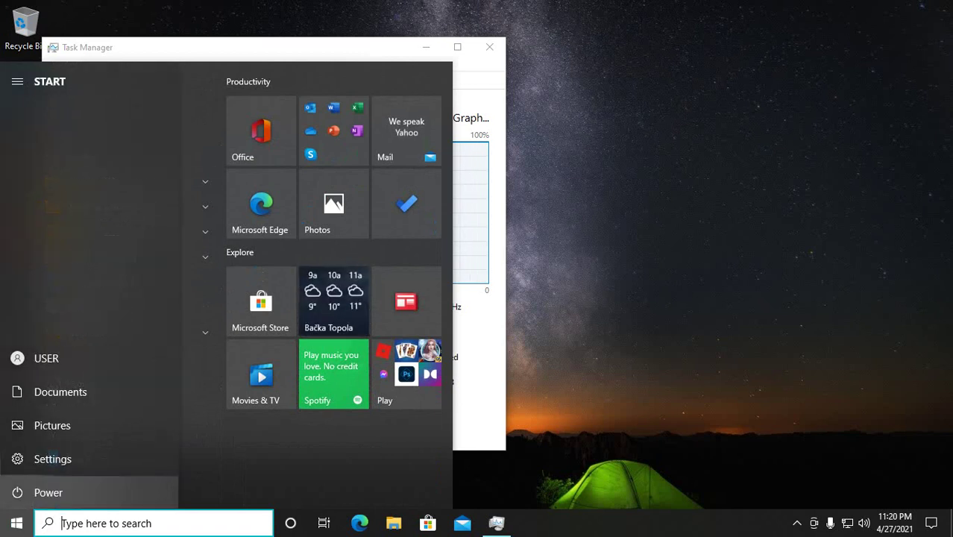
Reopen System Configuration with the Run command and show its list of services.
{"action": "right_click", "coordinate": [17, 522]}
{"action": "left_click", "coordinate": [32, 467]}
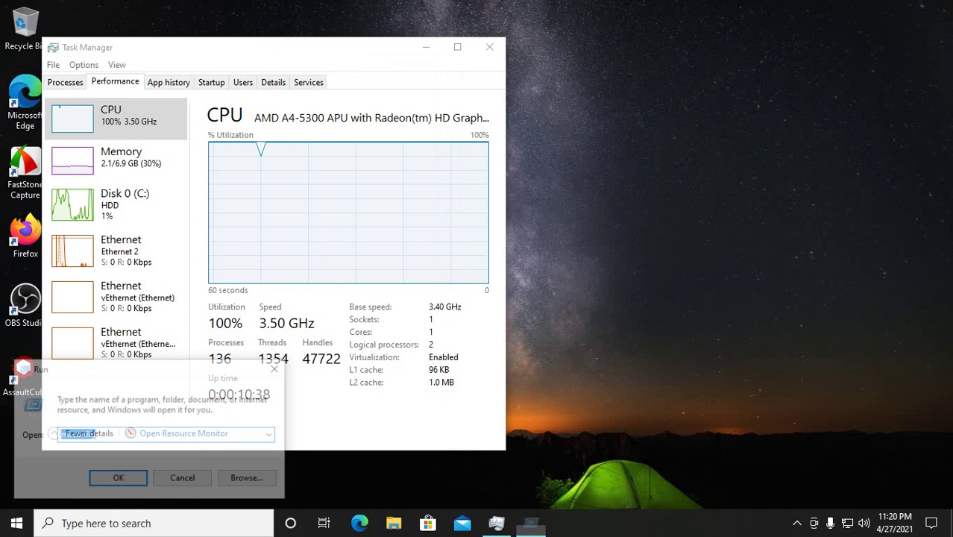
{"action": "left_click", "coordinate": [117, 478]}
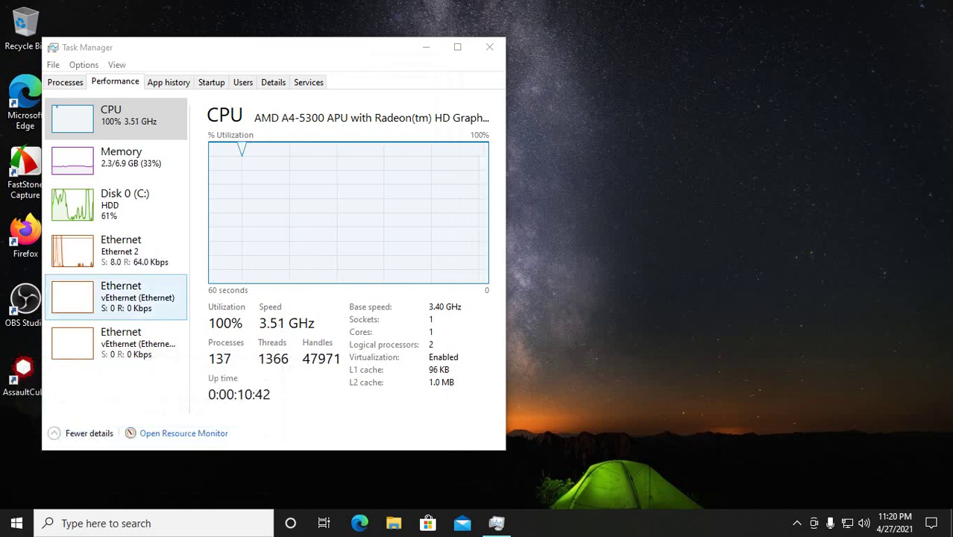
{"action": "left_click", "coordinate": [365, 153]}
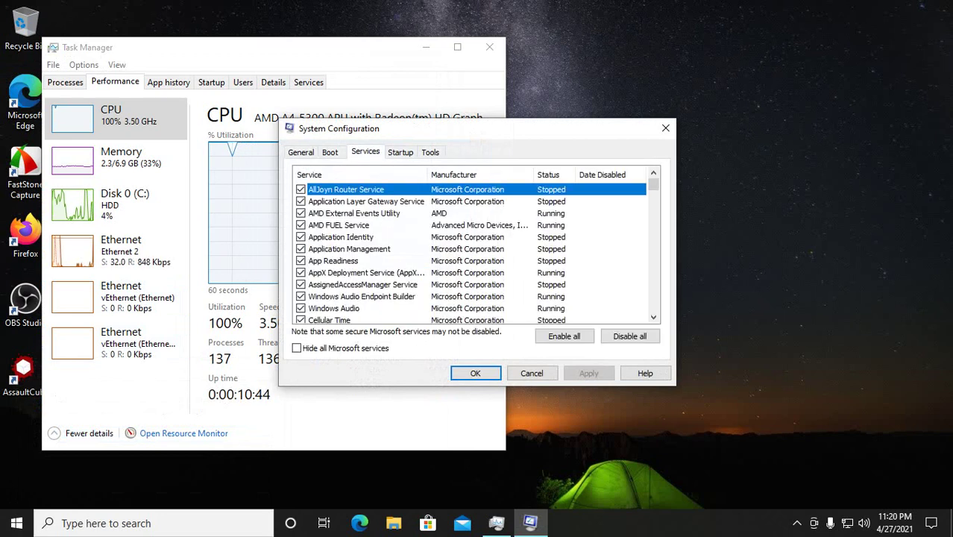
{"action": "left_click", "coordinate": [330, 152]}
{"action": "left_click", "coordinate": [365, 152]}
{"action": "left_click_drag", "start_coordinate": [447, 128], "coordinate": [255, 135]}
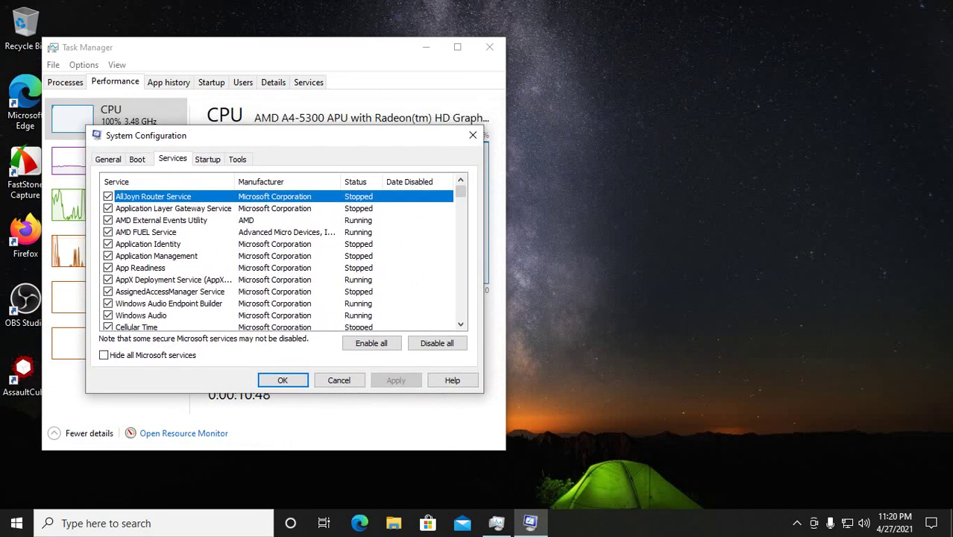
Disable the Windows Event Log and COM+ Event System services and apply the change.
{"action": "scroll", "coordinate": [279, 257], "scroll_direction": "down", "scroll_amount": 3}
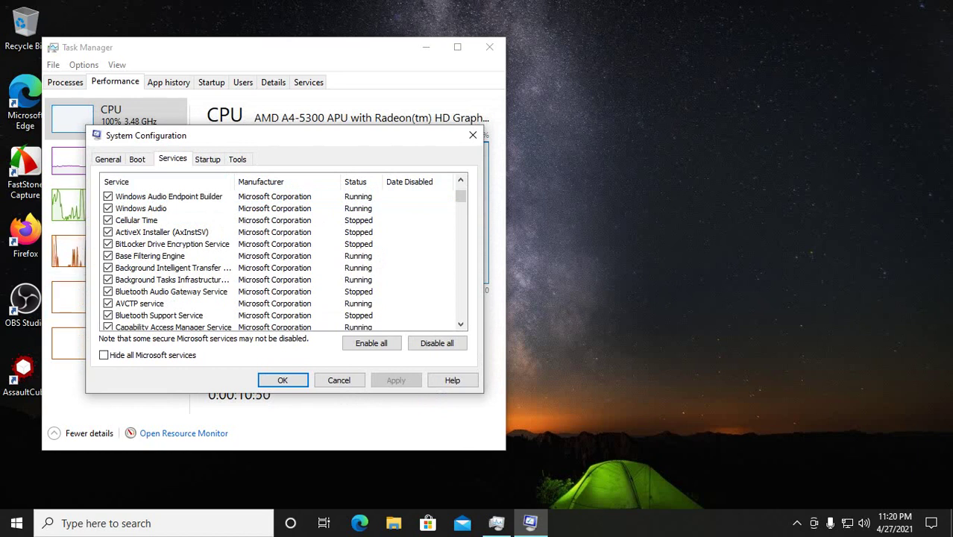
{"action": "scroll", "coordinate": [280, 257], "scroll_direction": "down", "scroll_amount": 4}
{"action": "scroll", "coordinate": [276, 258], "scroll_direction": "up", "scroll_amount": 1}
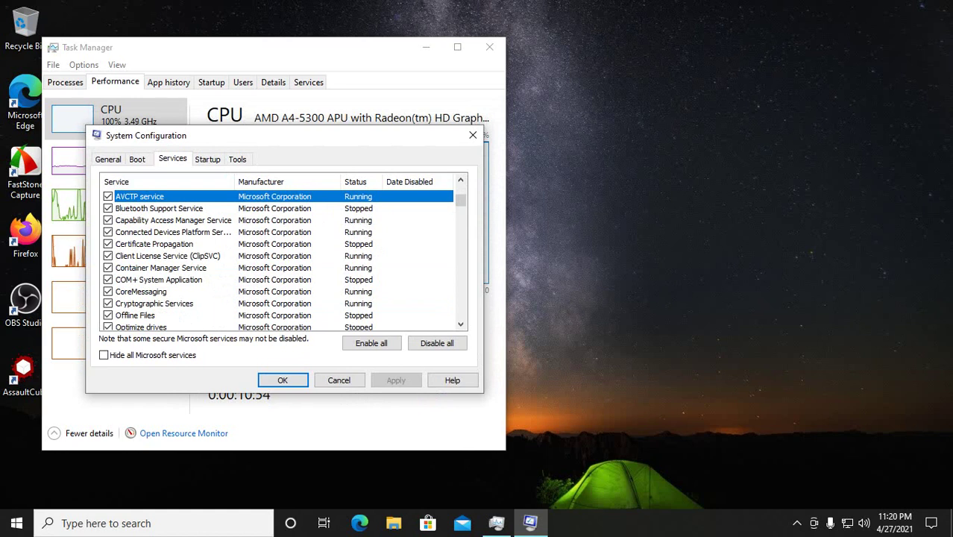
{"action": "left_click", "coordinate": [172, 303]}
{"action": "scroll", "coordinate": [276, 261], "scroll_direction": "down", "scroll_amount": 6}
{"action": "scroll", "coordinate": [280, 257], "scroll_direction": "down", "scroll_amount": 3}
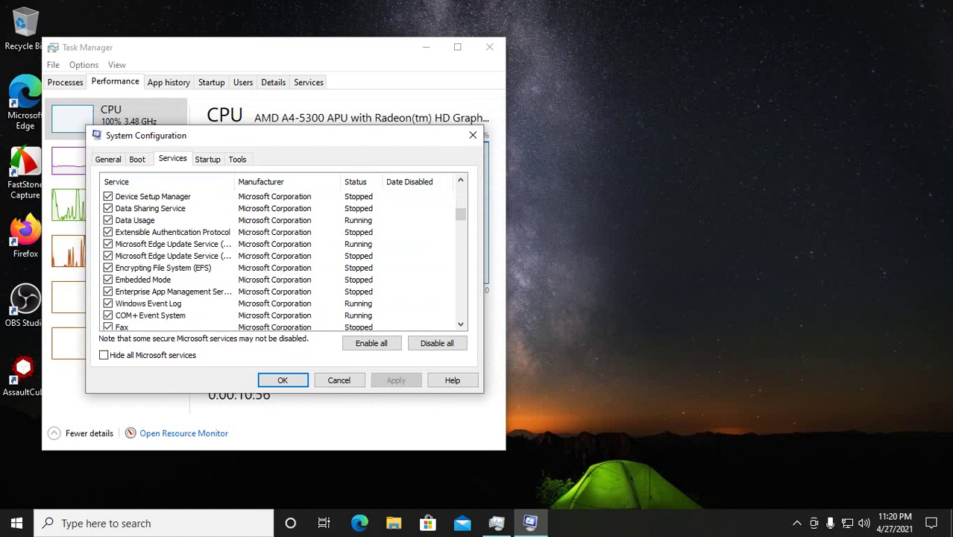
{"action": "left_click", "coordinate": [171, 316]}
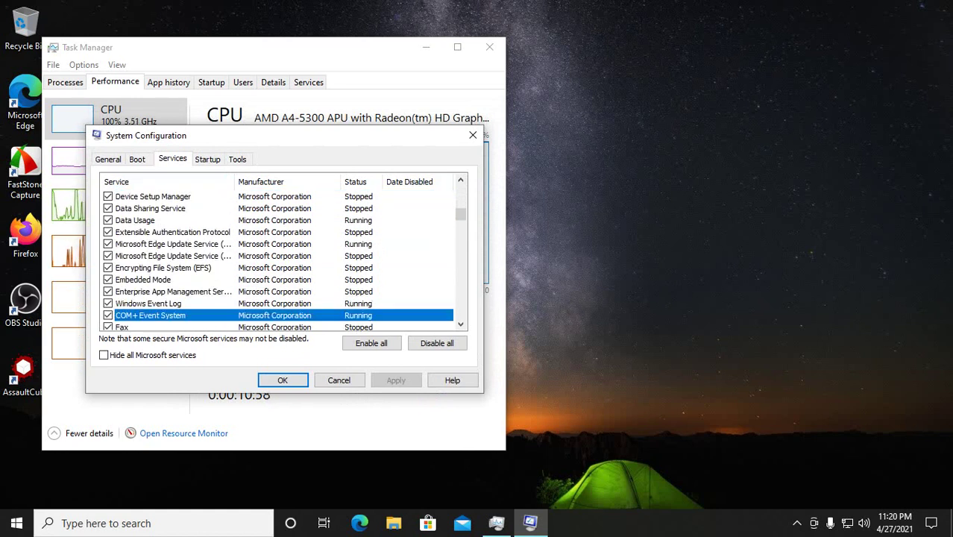
{"action": "left_click", "coordinate": [149, 303]}
{"action": "left_click", "coordinate": [108, 304]}
{"action": "left_click", "coordinate": [108, 315]}
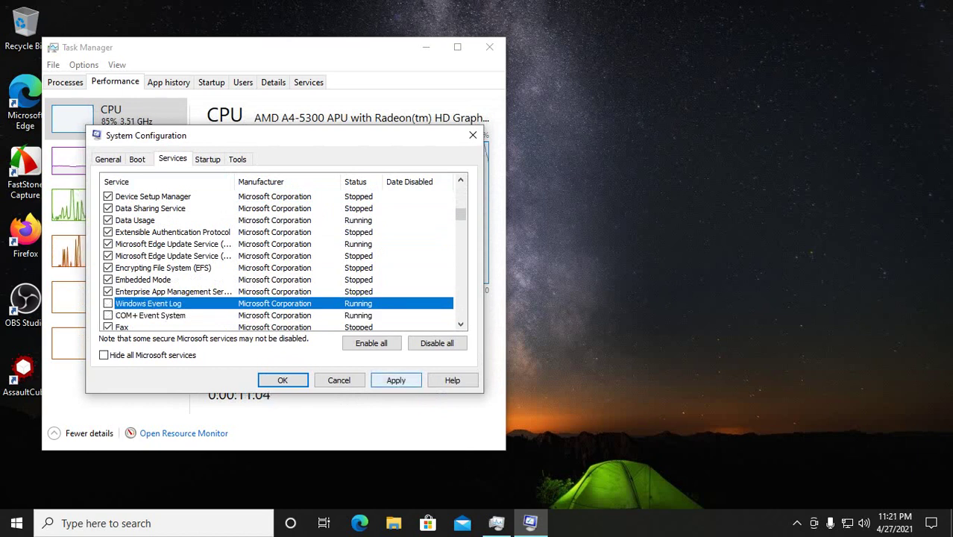
{"action": "left_click", "coordinate": [396, 381]}
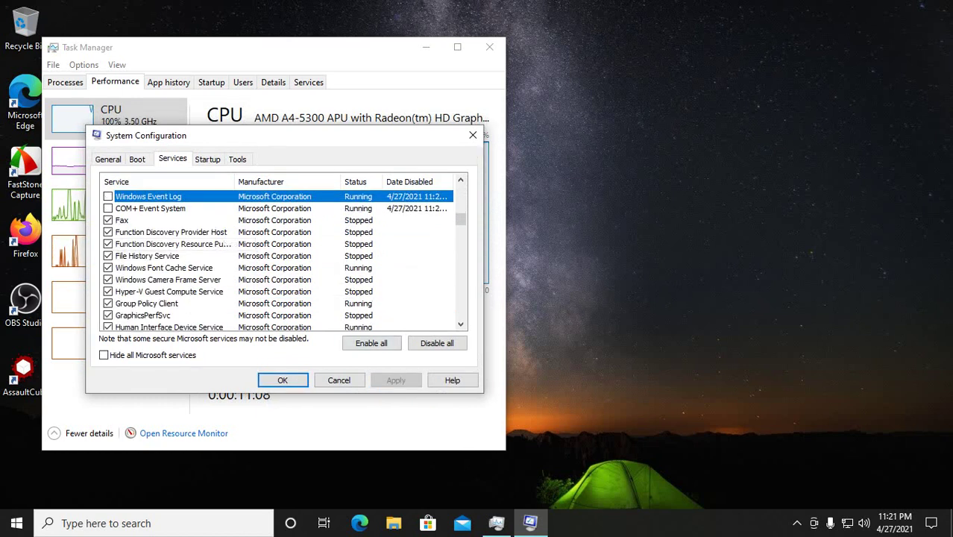
Examine the listed services and their status from Function Discovery Provider Host down to Peer Networking Identity Manager.
{"action": "scroll", "coordinate": [280, 258], "scroll_direction": "down", "scroll_amount": 1}
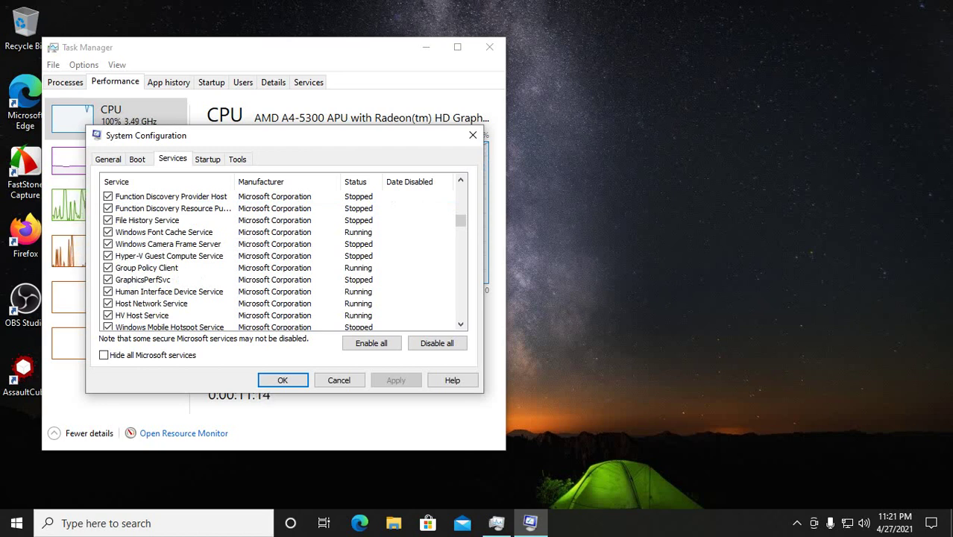
{"action": "scroll", "coordinate": [283, 261], "scroll_direction": "down", "scroll_amount": 2}
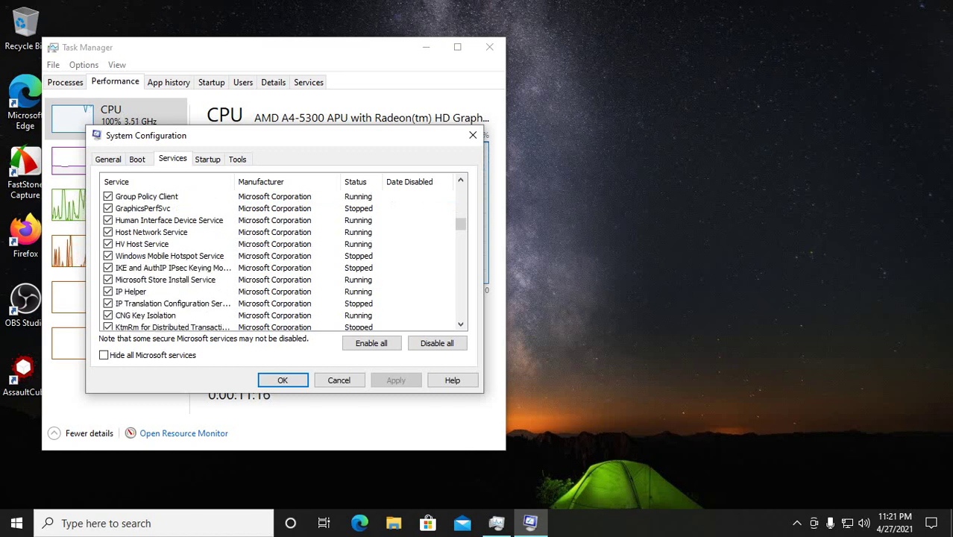
{"action": "left_click", "coordinate": [130, 291]}
{"action": "scroll", "coordinate": [131, 292], "scroll_direction": "down", "scroll_amount": 2}
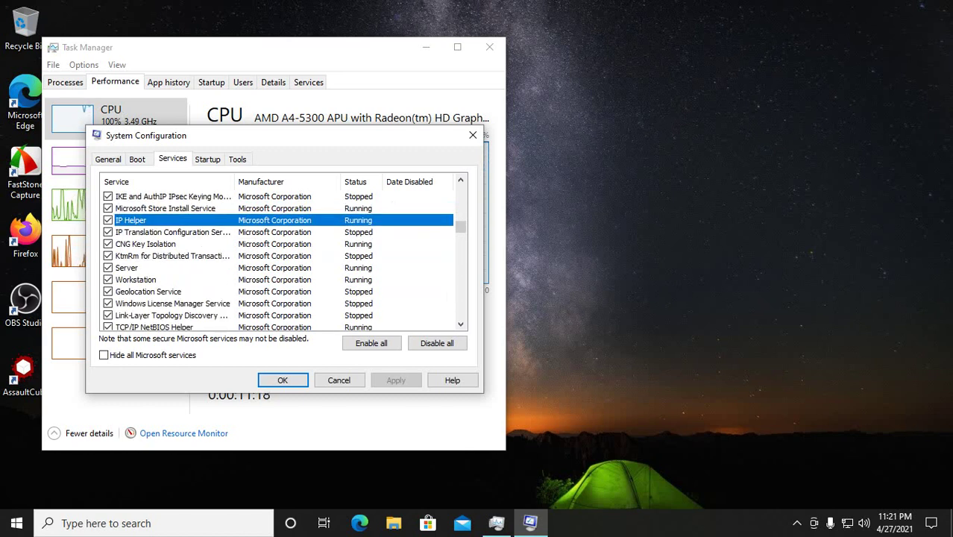
{"action": "scroll", "coordinate": [283, 261], "scroll_direction": "down", "scroll_amount": 3}
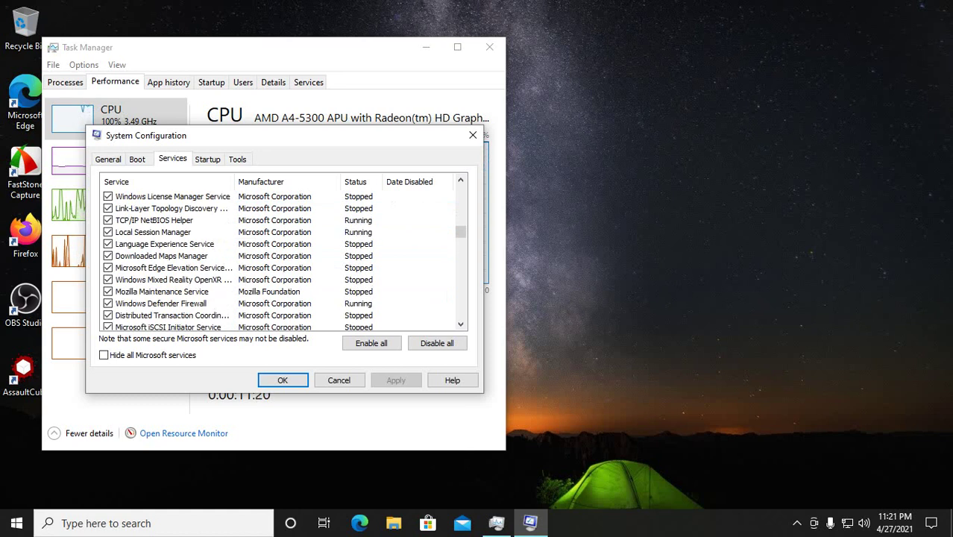
{"action": "left_click", "coordinate": [172, 292]}
{"action": "scroll", "coordinate": [172, 291], "scroll_direction": "down", "scroll_amount": 2}
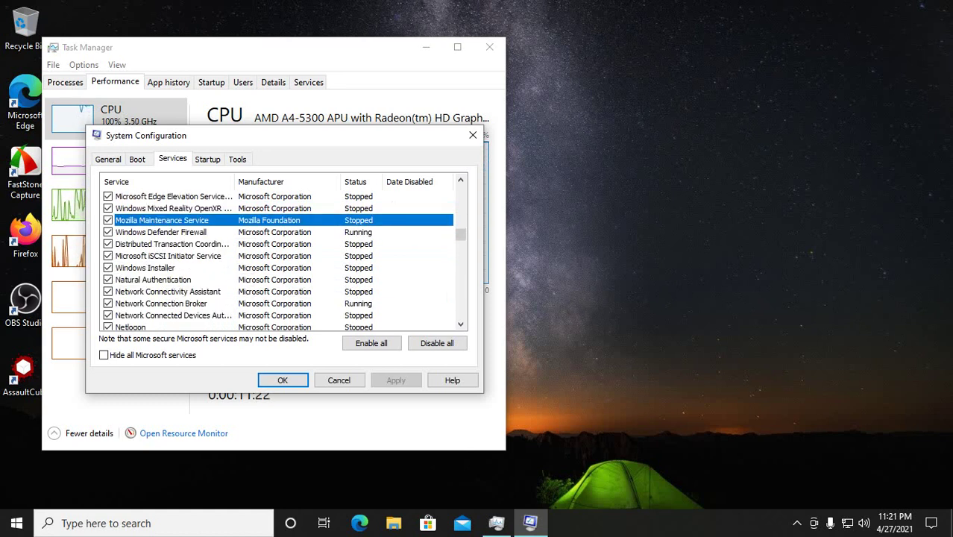
{"action": "left_click", "coordinate": [161, 304]}
{"action": "scroll", "coordinate": [161, 303], "scroll_direction": "down", "scroll_amount": 3}
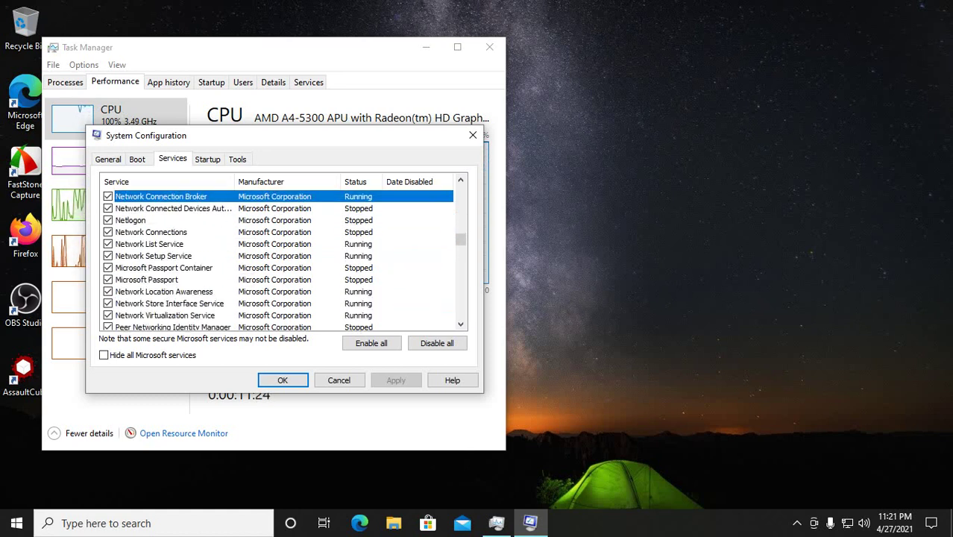
{"action": "scroll", "coordinate": [283, 261], "scroll_direction": "down", "scroll_amount": 1}
{"action": "left_click", "coordinate": [171, 291]}
{"action": "scroll", "coordinate": [171, 291], "scroll_direction": "down", "scroll_amount": 1}
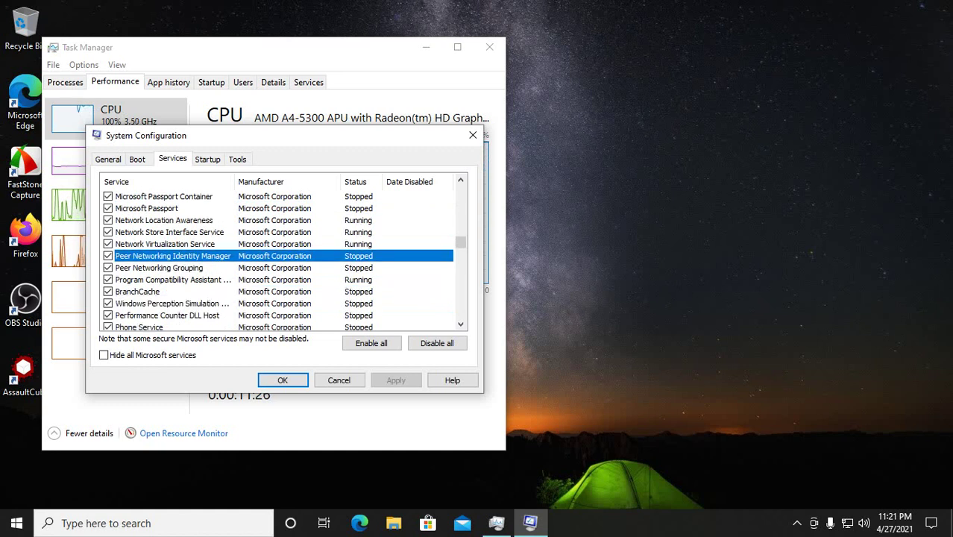
Examine the further services and their status, including Smart Card, Security Accounts Manager, SNMP Trap, Windows Perception Service and Print Spooler.
{"action": "scroll", "coordinate": [283, 261], "scroll_direction": "down", "scroll_amount": 4}
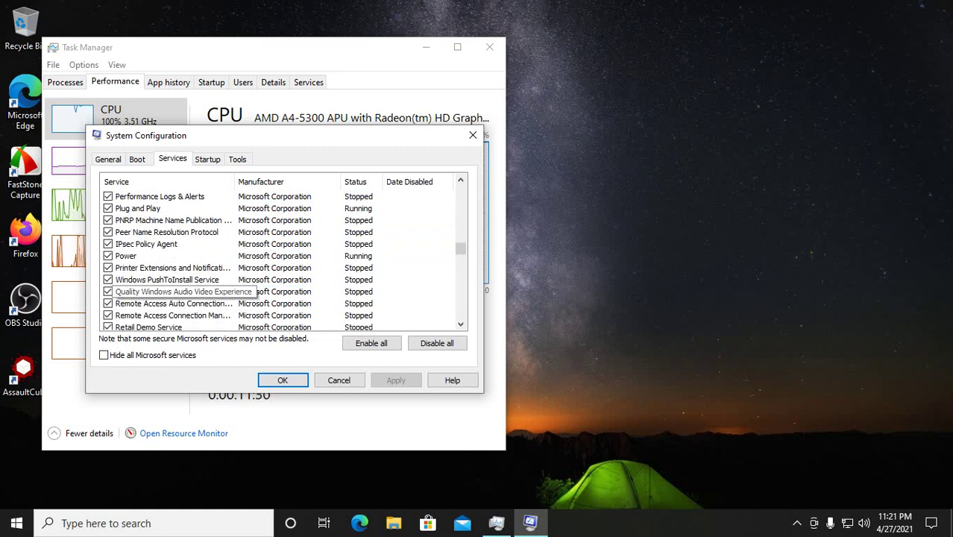
{"action": "scroll", "coordinate": [179, 291], "scroll_direction": "down", "scroll_amount": 3}
{"action": "left_click", "coordinate": [134, 280]}
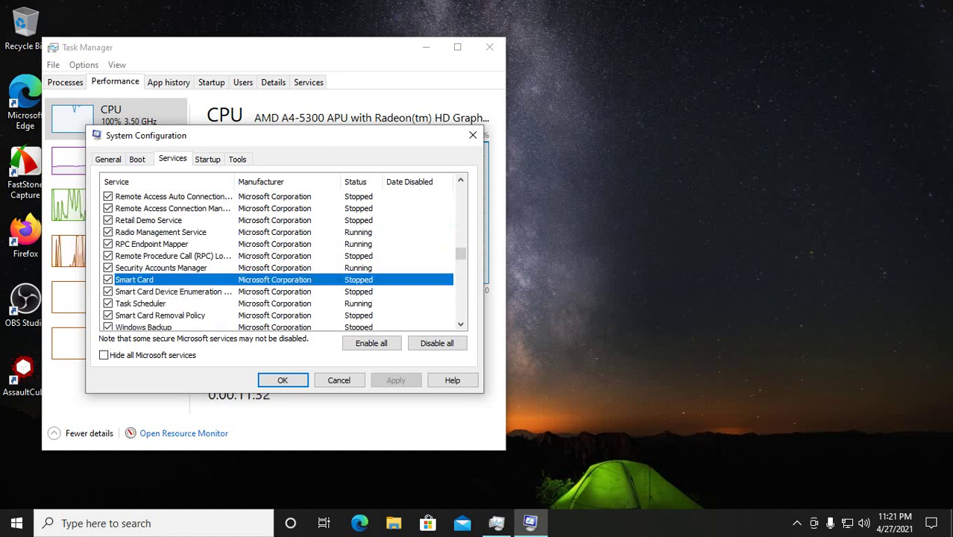
{"action": "left_click", "coordinate": [161, 267]}
{"action": "scroll", "coordinate": [276, 261], "scroll_direction": "down", "scroll_amount": 4}
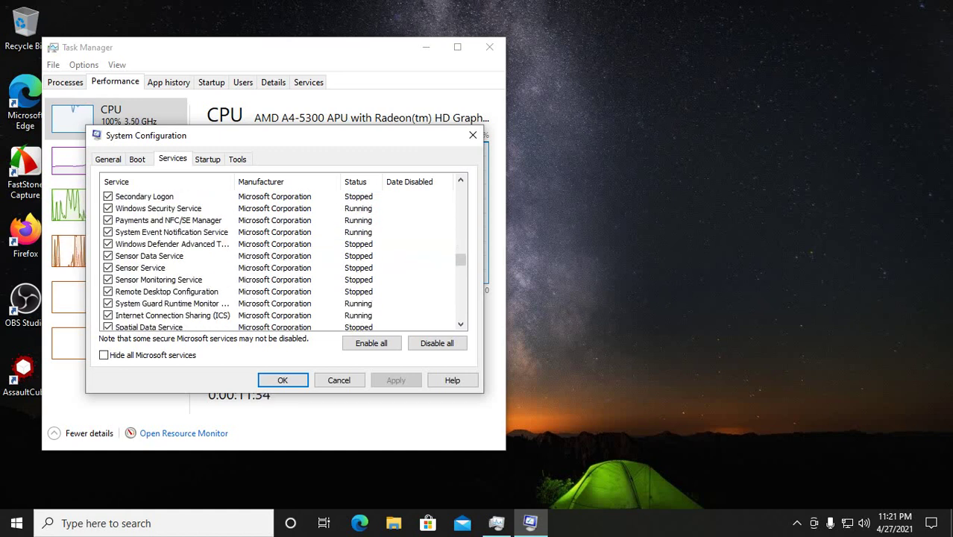
{"action": "scroll", "coordinate": [283, 261], "scroll_direction": "down", "scroll_amount": 5}
{"action": "scroll", "coordinate": [283, 261], "scroll_direction": "up", "scroll_amount": 1}
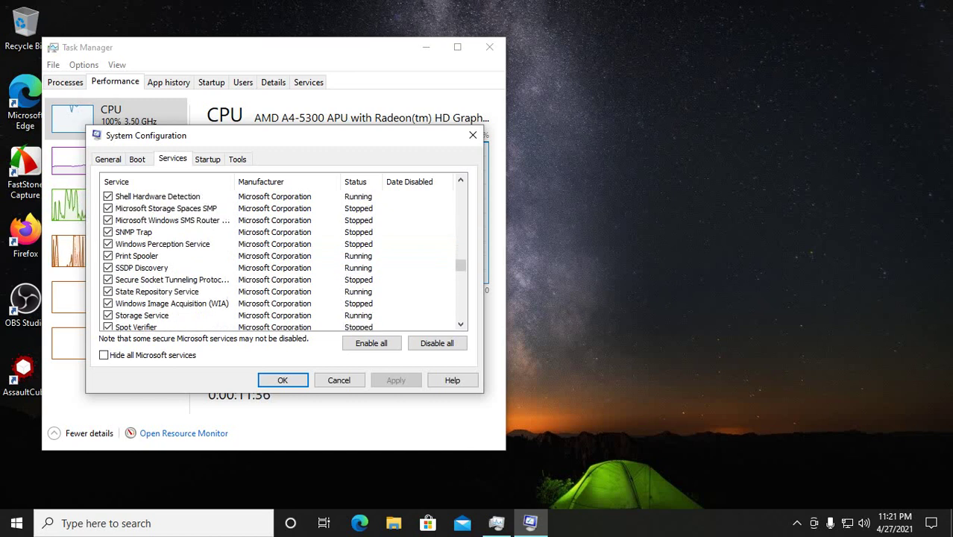
{"action": "left_click", "coordinate": [134, 231]}
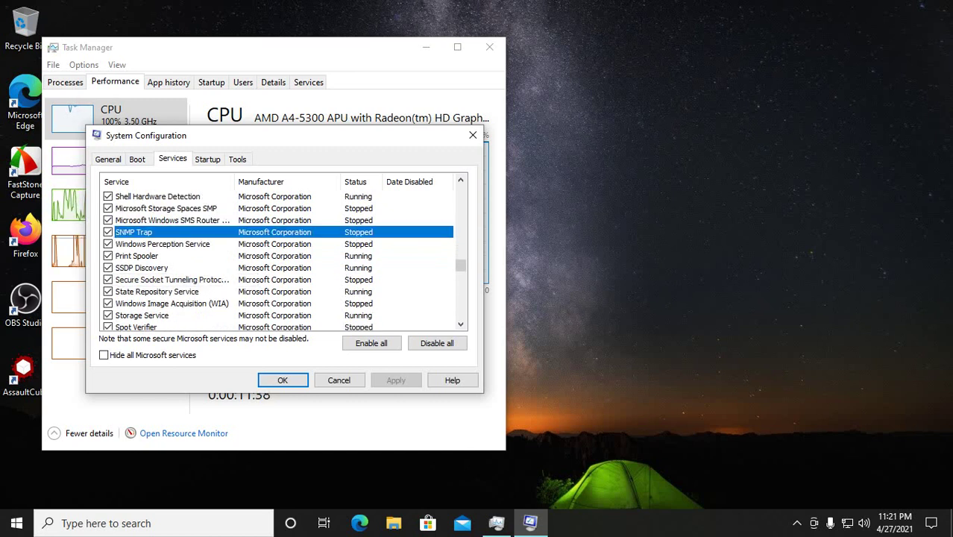
{"action": "left_click", "coordinate": [163, 243]}
{"action": "left_click", "coordinate": [136, 255]}
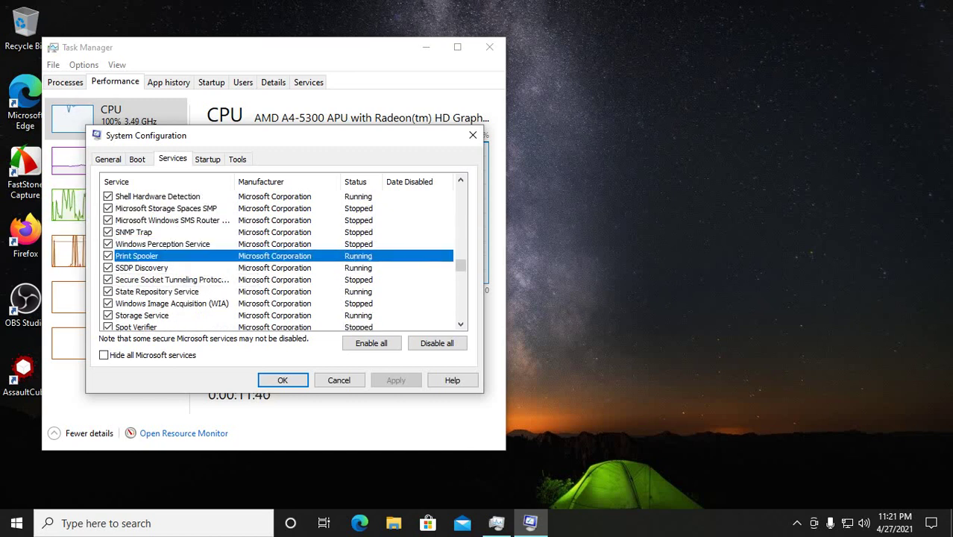
Disable the Themes service in the System Configuration services list.
{"action": "scroll", "coordinate": [276, 253], "scroll_direction": "down", "scroll_amount": 1}
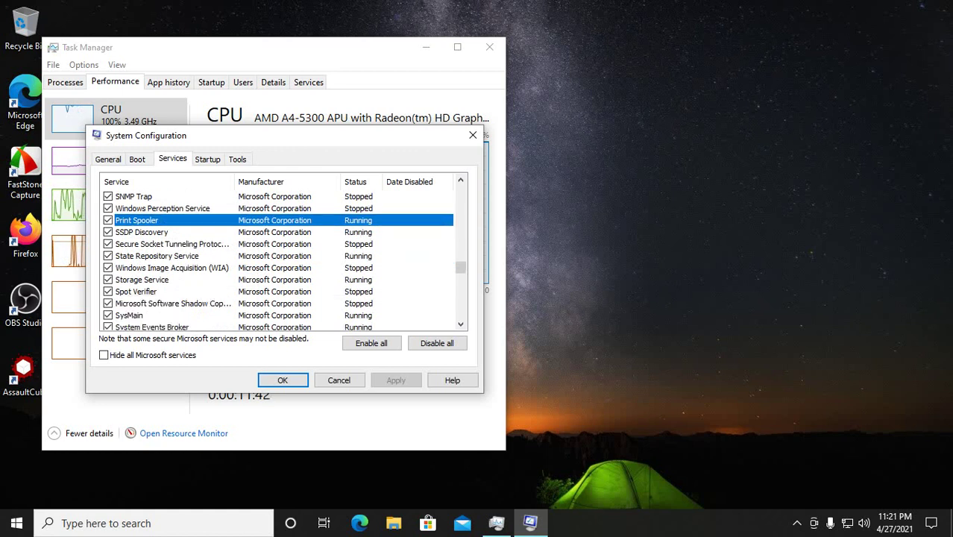
{"action": "scroll", "coordinate": [276, 253], "scroll_direction": "down", "scroll_amount": 2}
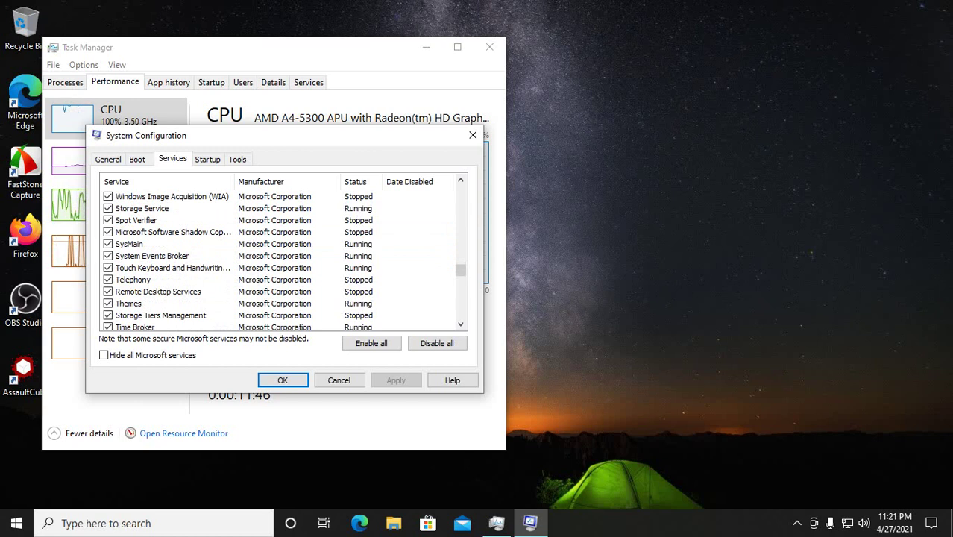
{"action": "left_click", "coordinate": [128, 303]}
{"action": "left_click", "coordinate": [108, 303]}
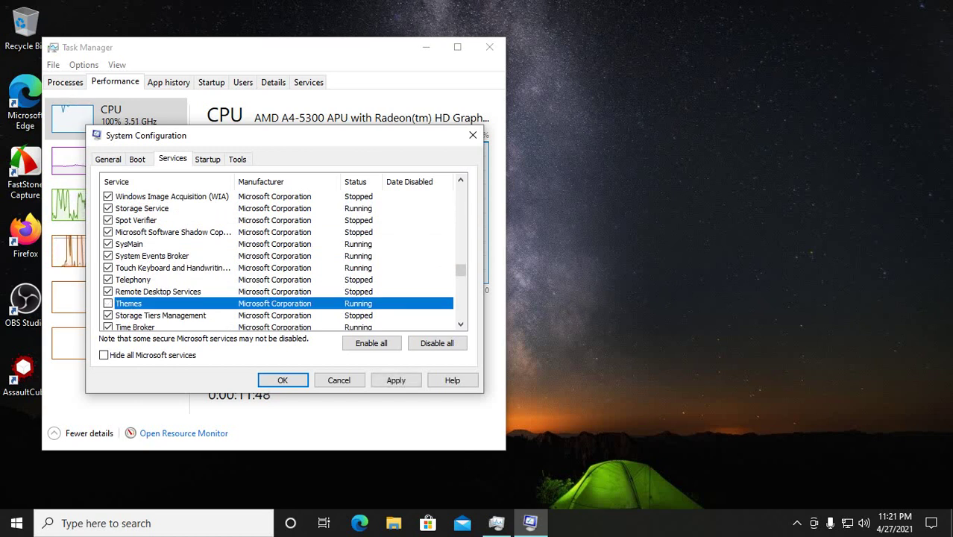
Disable the Microsoft Defender Antivirus Service in the services list.
{"action": "scroll", "coordinate": [279, 261], "scroll_direction": "down", "scroll_amount": 3}
{"action": "scroll", "coordinate": [280, 261], "scroll_direction": "down", "scroll_amount": 1}
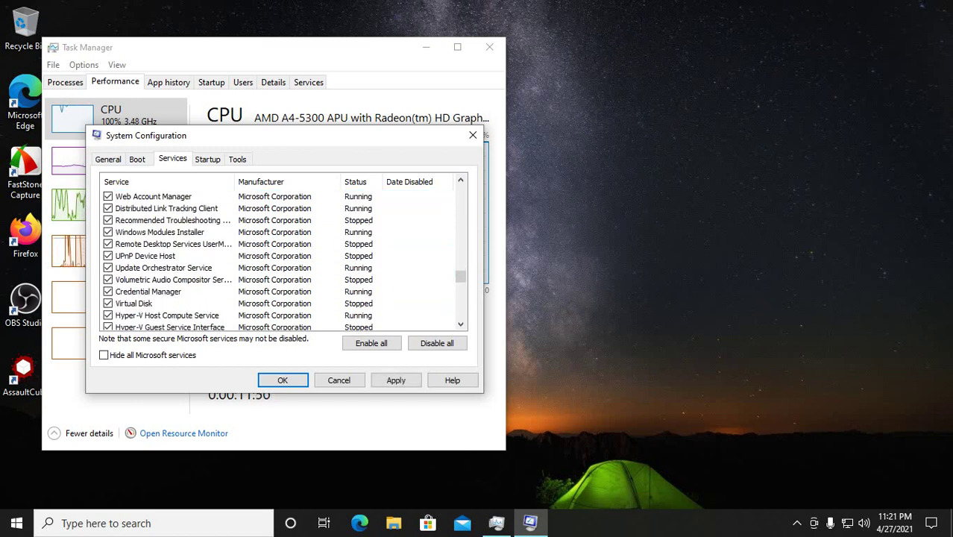
{"action": "scroll", "coordinate": [280, 261], "scroll_direction": "down", "scroll_amount": 5}
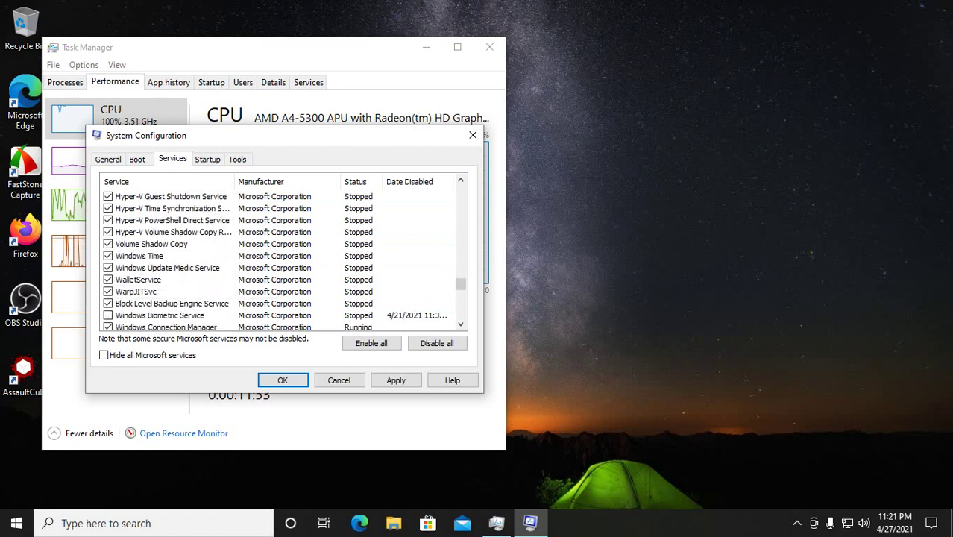
{"action": "scroll", "coordinate": [279, 261], "scroll_direction": "down", "scroll_amount": 4}
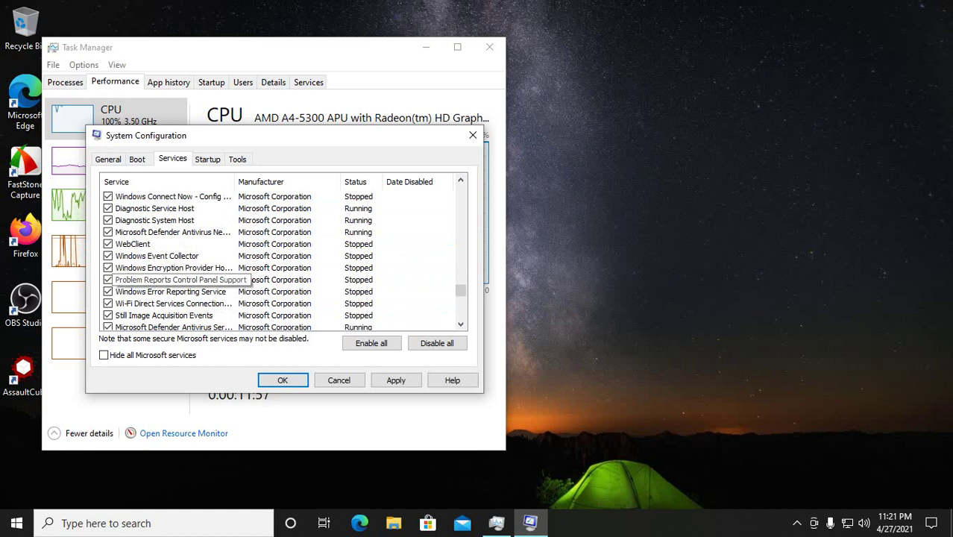
{"action": "left_click", "coordinate": [176, 326]}
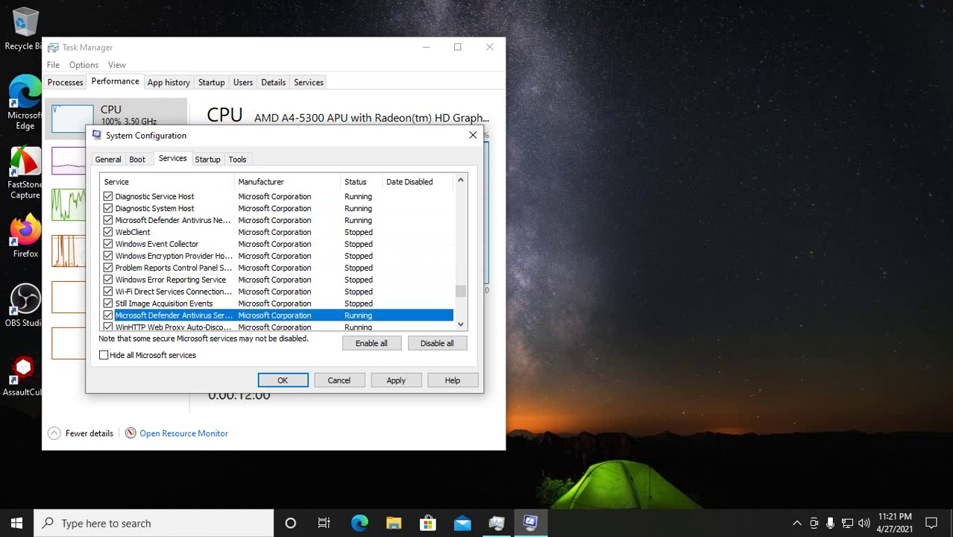
{"action": "key", "text": "space"}
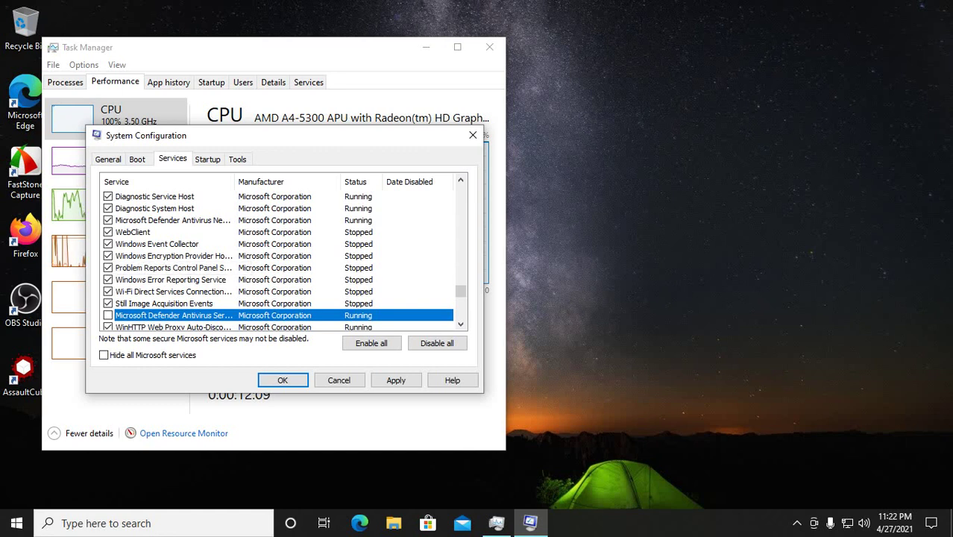
Disable the Windows Search service in the services list.
{"action": "scroll", "coordinate": [280, 261], "scroll_direction": "down", "scroll_amount": 2}
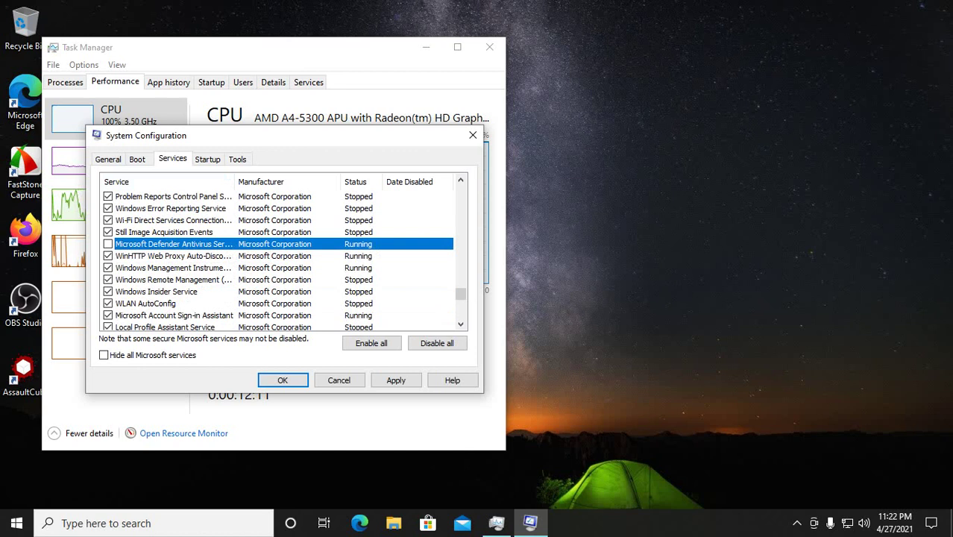
{"action": "scroll", "coordinate": [279, 261], "scroll_direction": "down", "scroll_amount": 2}
{"action": "scroll", "coordinate": [187, 267], "scroll_direction": "down", "scroll_amount": 2}
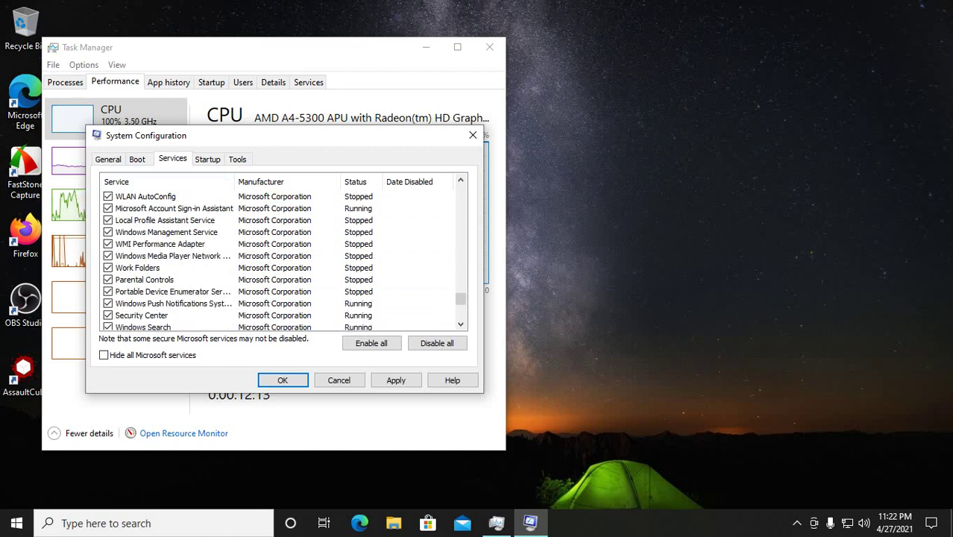
{"action": "left_click", "coordinate": [142, 292]}
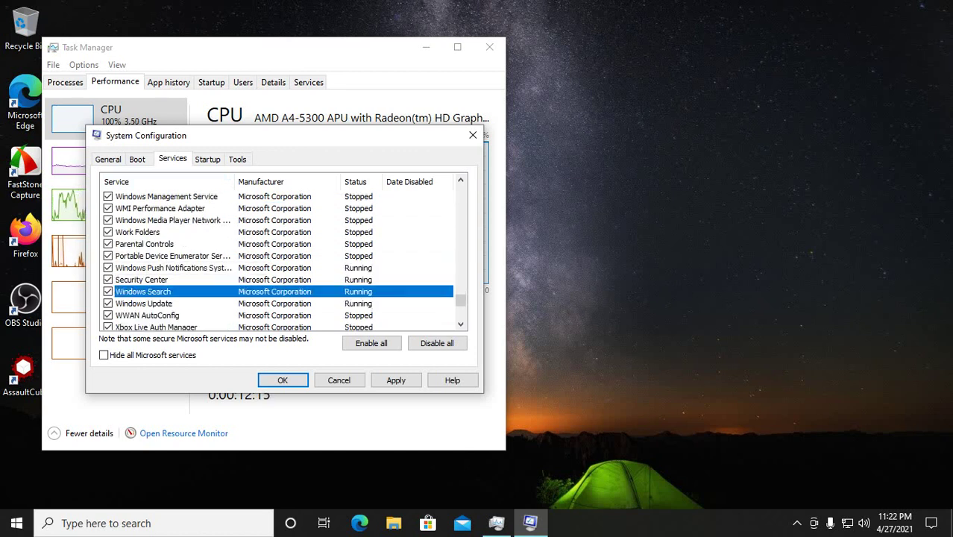
{"action": "key", "text": "space"}
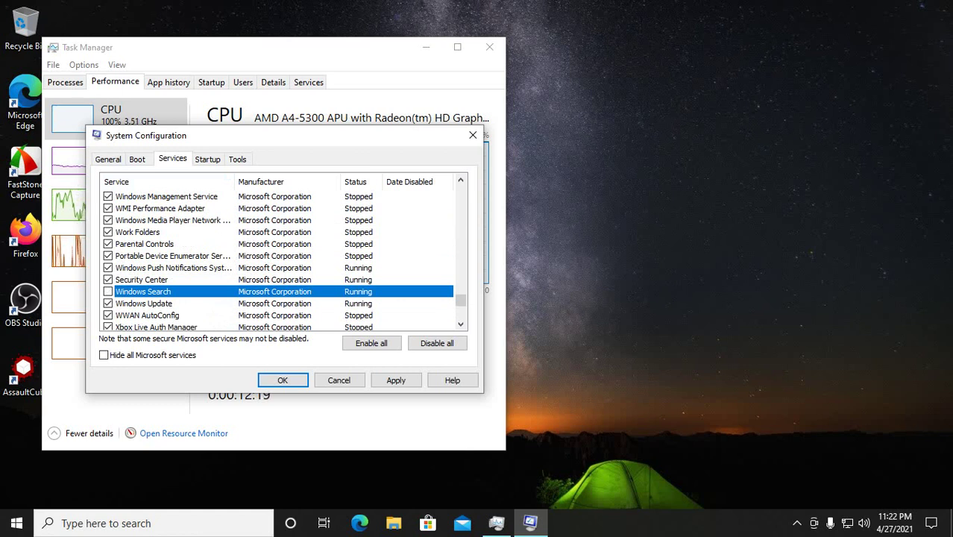
Examine the remaining services to the end of the list and recheck the enabled and disabled entries above.
{"action": "scroll", "coordinate": [280, 253], "scroll_direction": "down", "scroll_amount": 1}
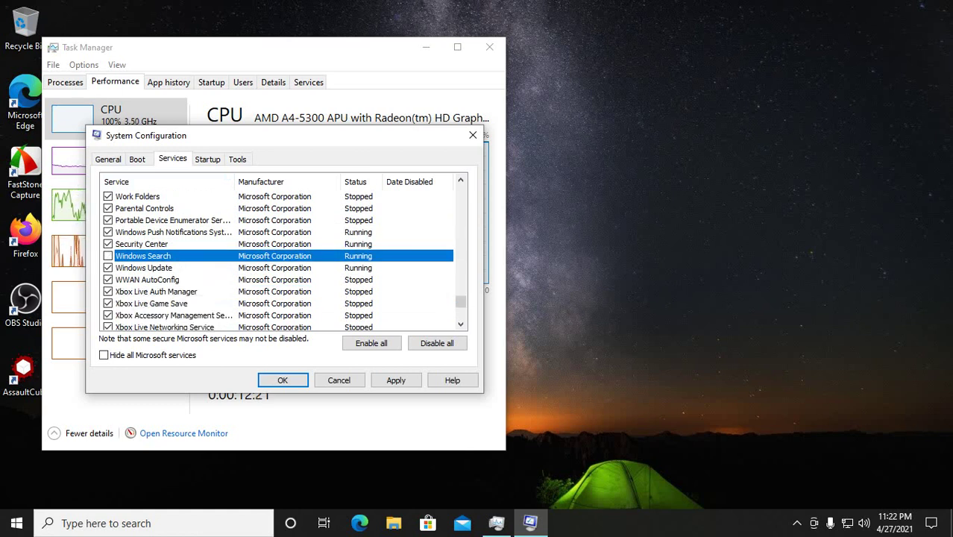
{"action": "scroll", "coordinate": [279, 262], "scroll_direction": "down", "scroll_amount": 1}
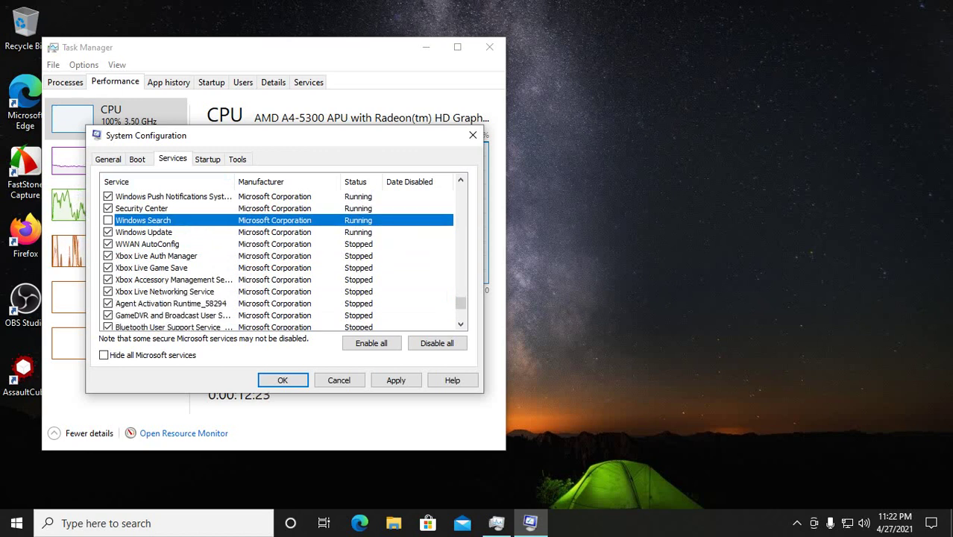
{"action": "scroll", "coordinate": [279, 262], "scroll_direction": "down", "scroll_amount": 3}
{"action": "scroll", "coordinate": [279, 262], "scroll_direction": "down", "scroll_amount": 3}
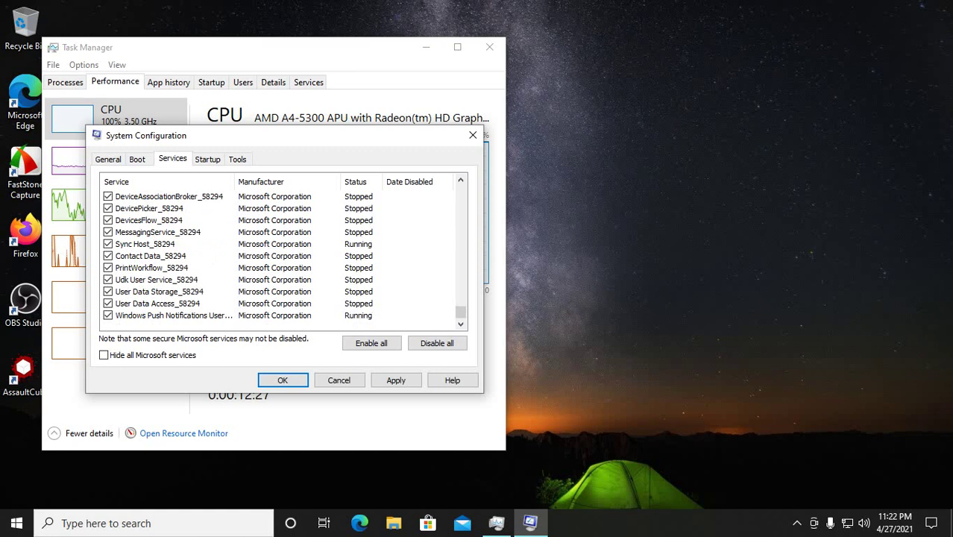
{"action": "scroll", "coordinate": [279, 257], "scroll_direction": "up", "scroll_amount": 10}
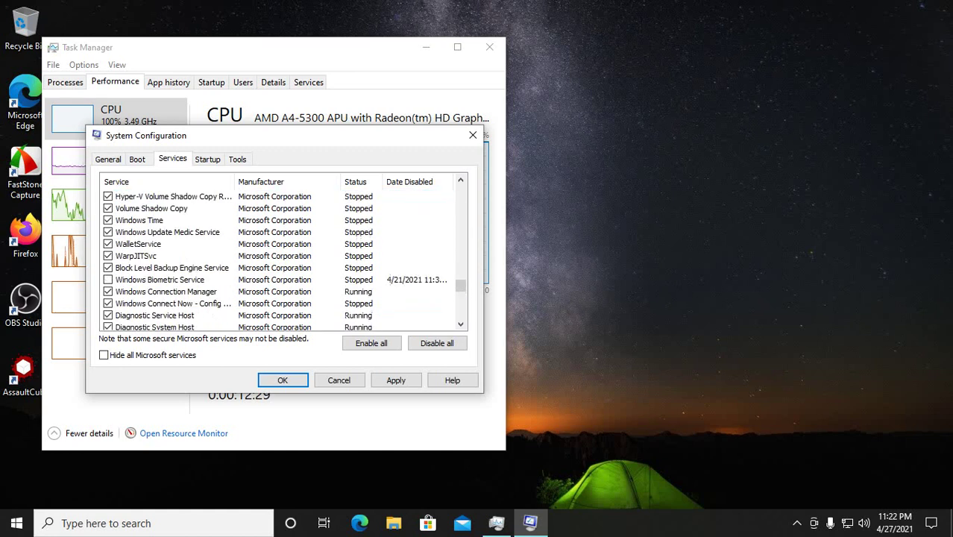
{"action": "scroll", "coordinate": [279, 257], "scroll_direction": "up", "scroll_amount": 5}
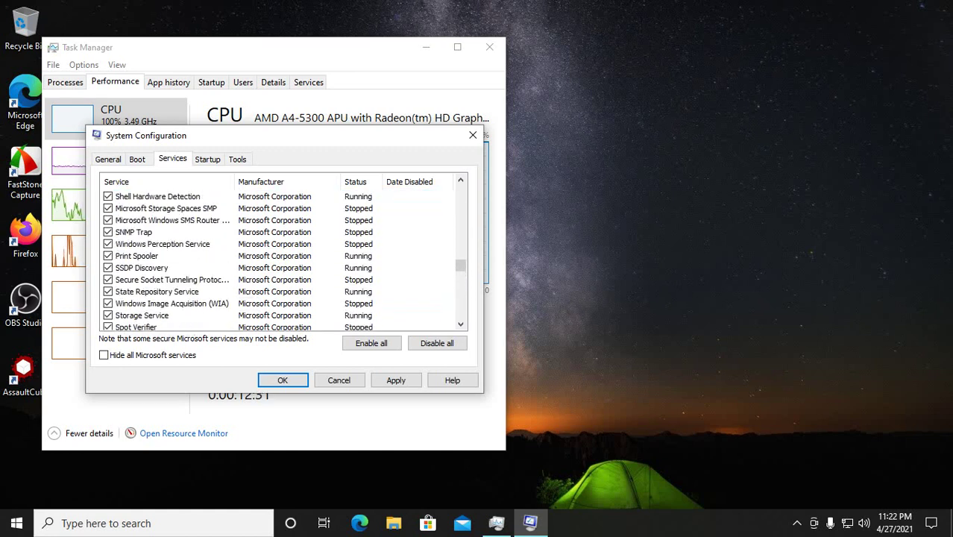
{"action": "scroll", "coordinate": [279, 257], "scroll_direction": "up", "scroll_amount": 1}
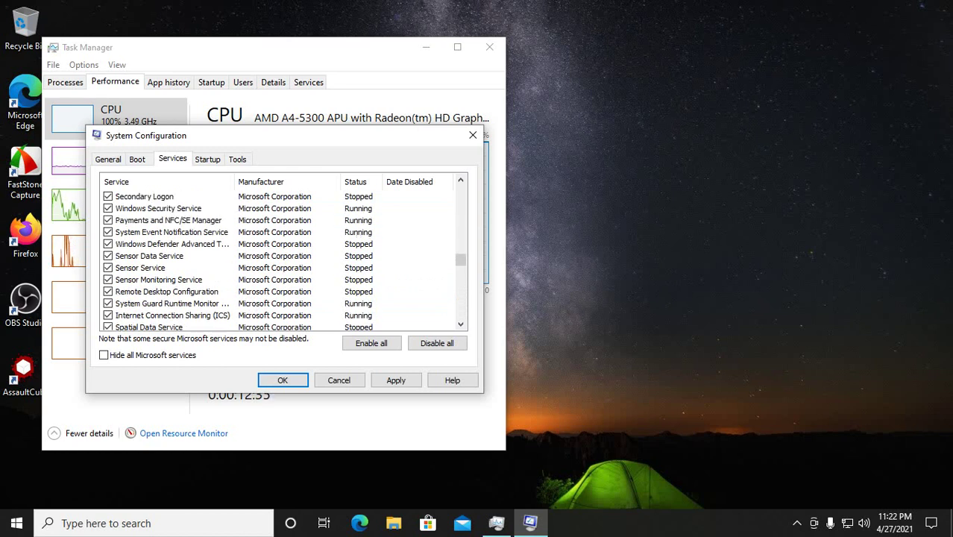
{"action": "scroll", "coordinate": [278, 257], "scroll_direction": "up", "scroll_amount": 10}
{"action": "scroll", "coordinate": [283, 257], "scroll_direction": "up", "scroll_amount": 10}
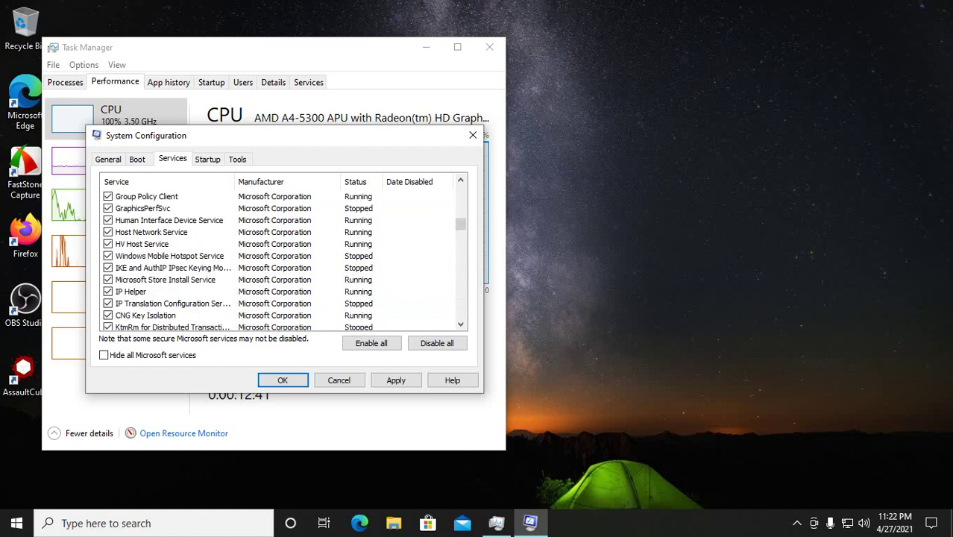
{"action": "scroll", "coordinate": [283, 258], "scroll_direction": "up", "scroll_amount": 1}
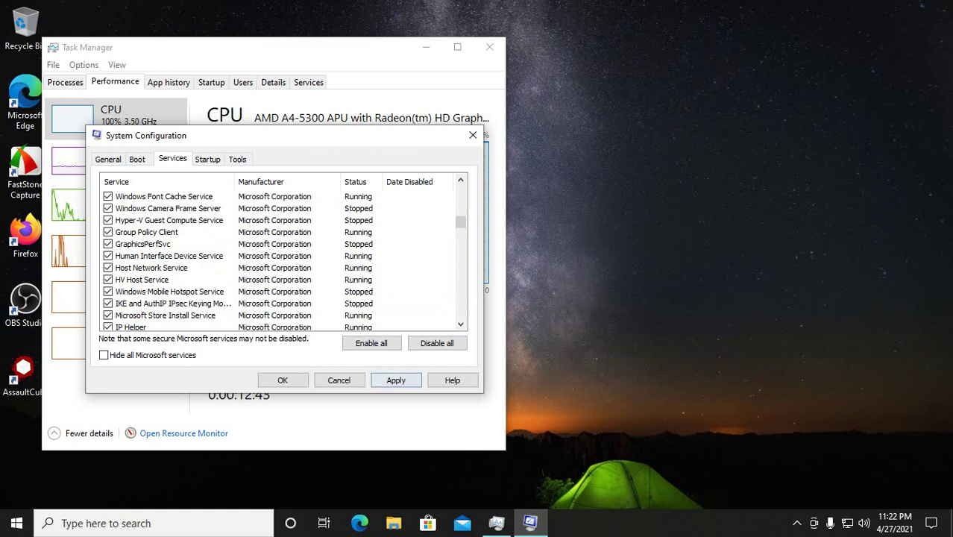
Apply the service changes, confirm System Configuration and exit without restarting the computer.
{"action": "left_click", "coordinate": [396, 380]}
{"action": "left_click", "coordinate": [282, 381]}
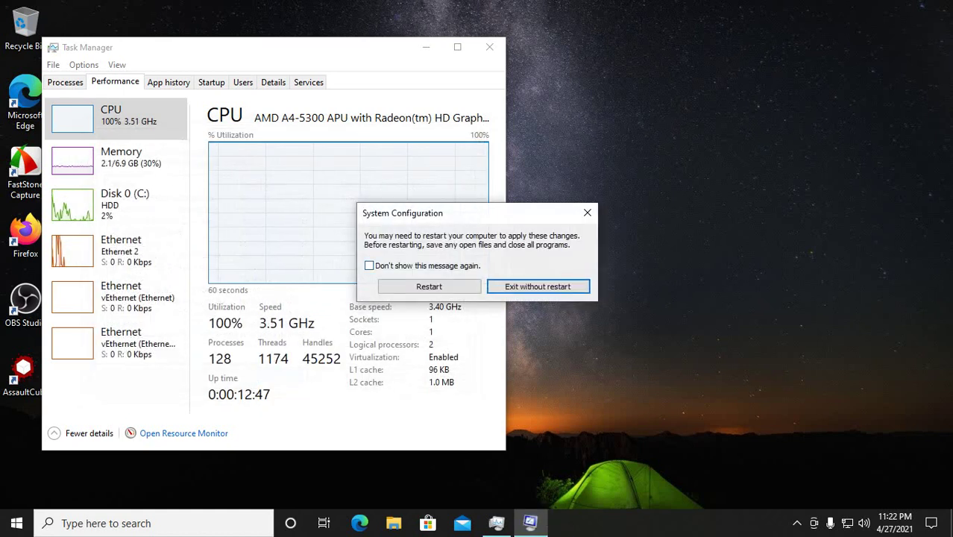
{"action": "left_click", "coordinate": [538, 286]}
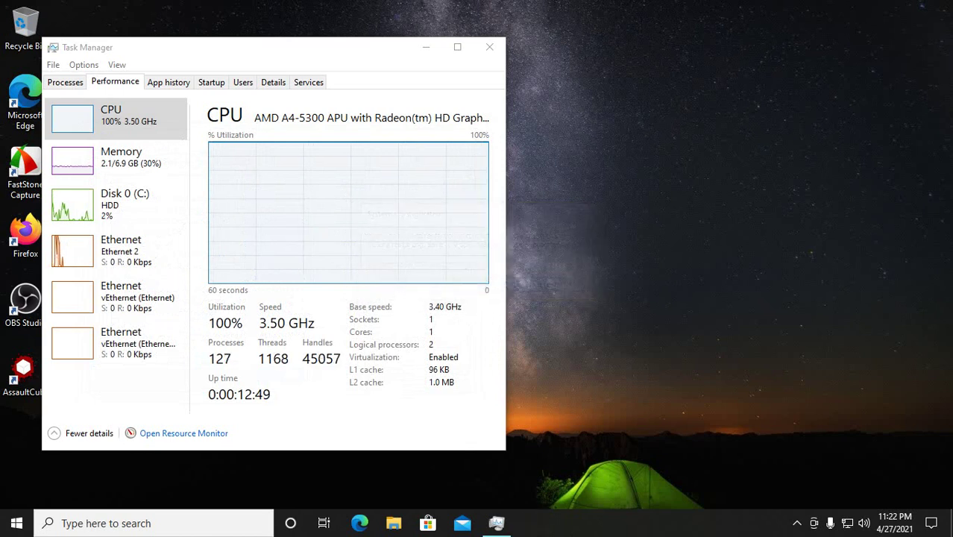
Search Windows for Control Panel and open it.
{"action": "right_click", "coordinate": [15, 524]}
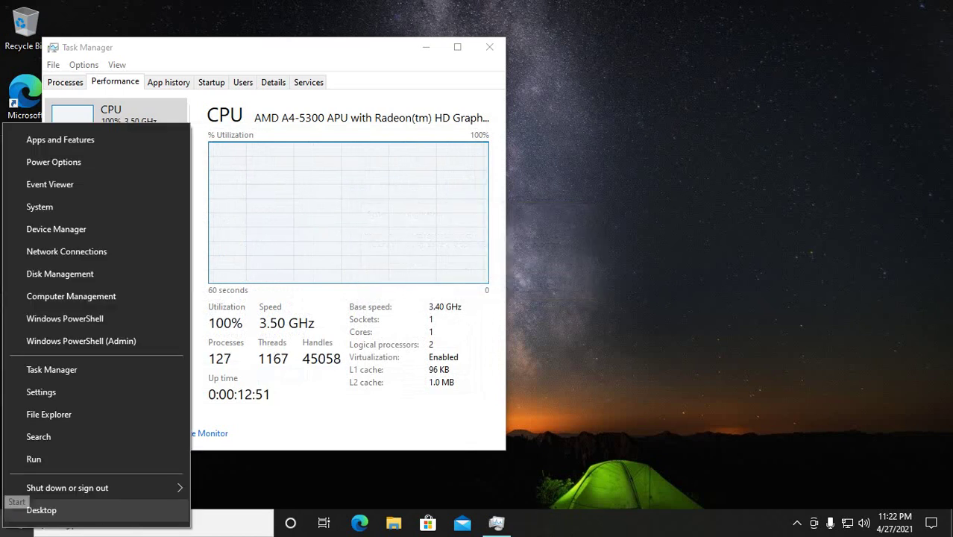
{"action": "left_click", "coordinate": [227, 522]}
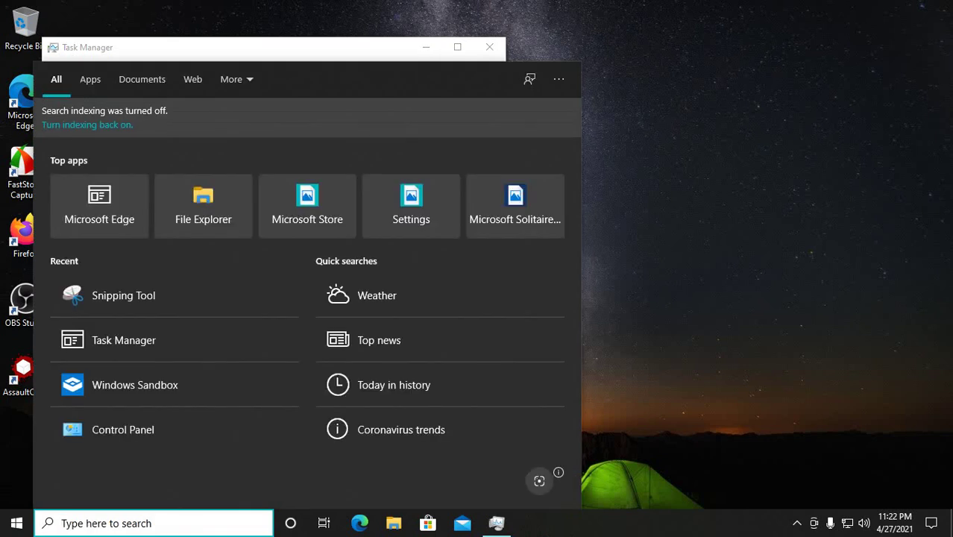
{"action": "type", "text": "c"}
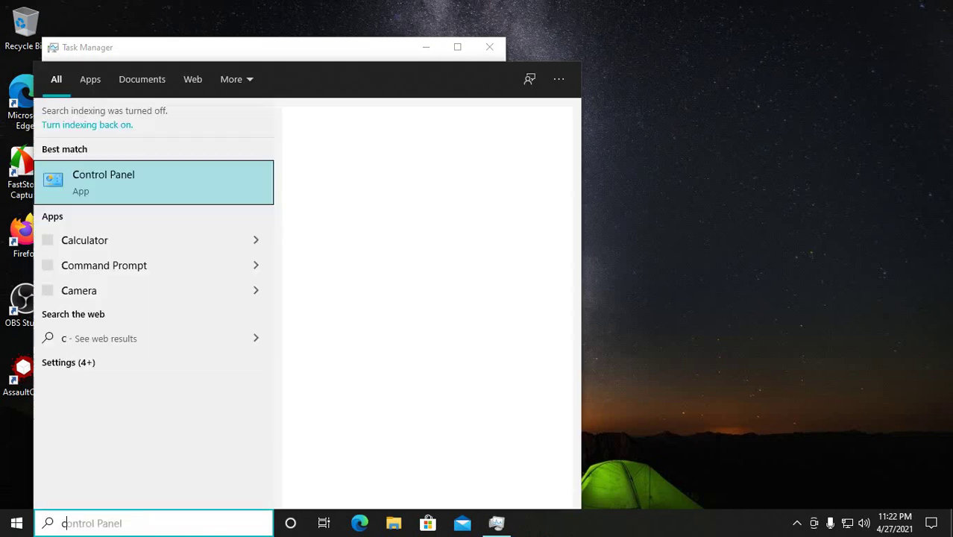
{"action": "type", "text": "onrol"}
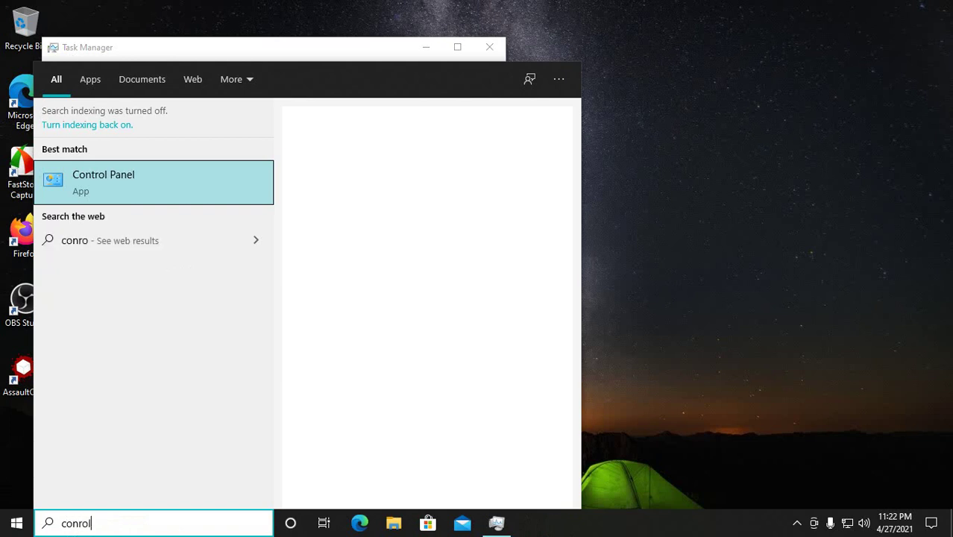
{"action": "type", "text": " panel"}
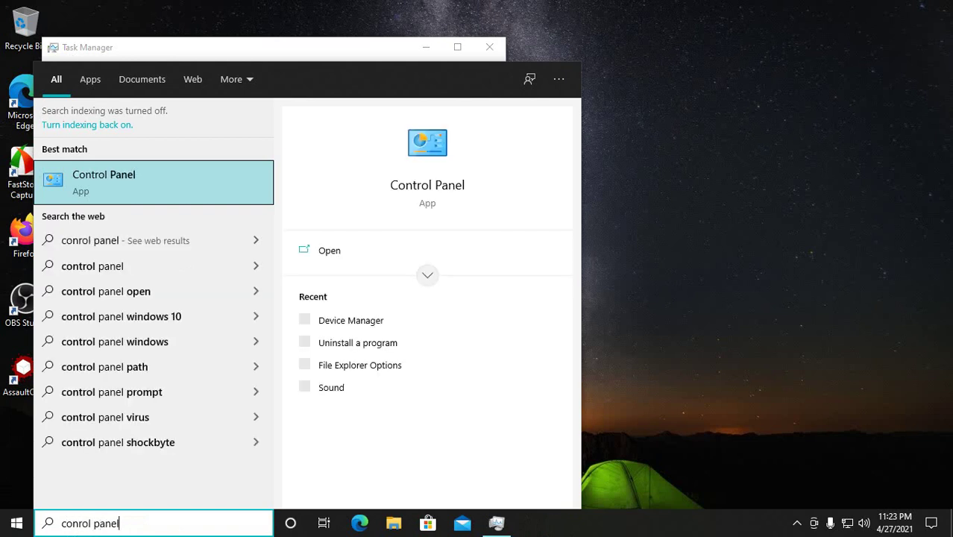
{"action": "key", "text": "Escape"}
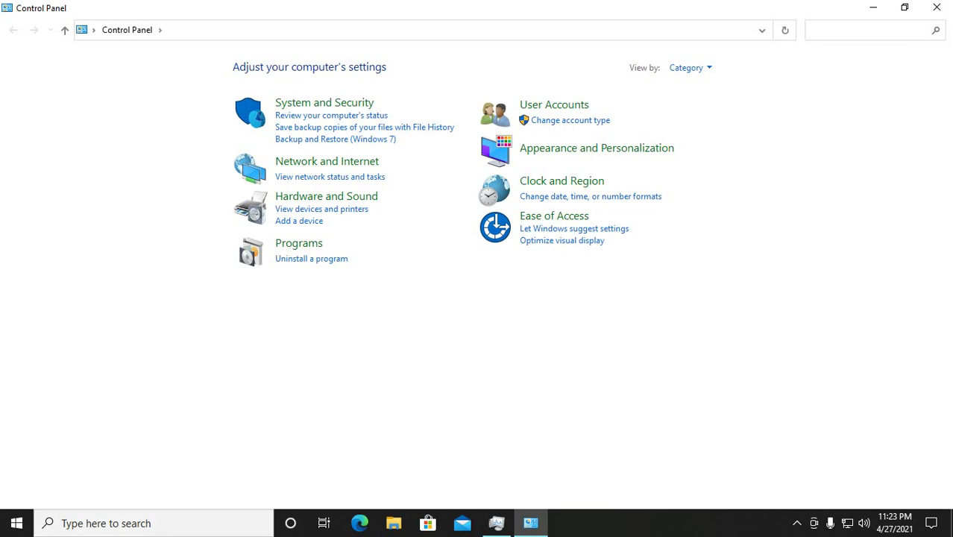
Open Windows Features from the installed programs page and turn off Internet Explorer 11, accepting the change.
{"action": "left_click", "coordinate": [311, 258]}
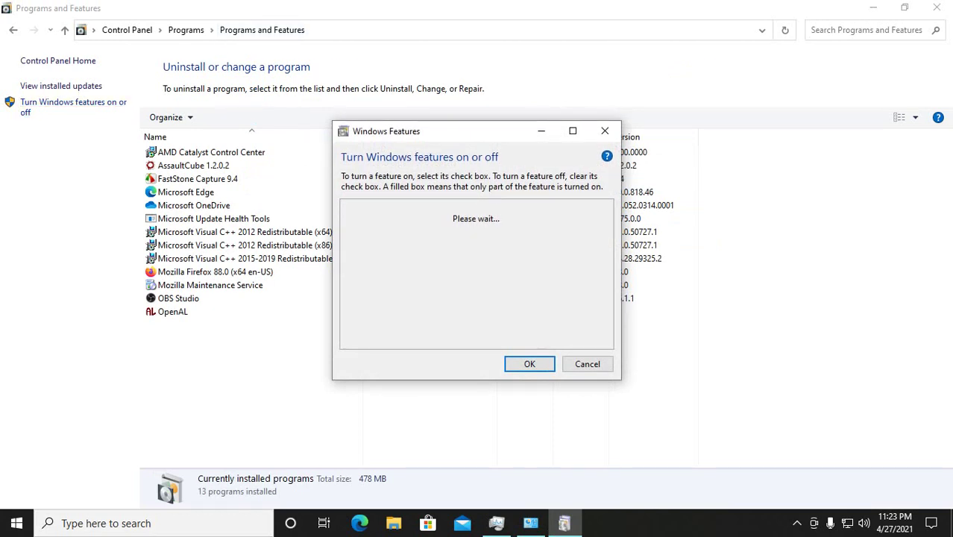
{"action": "left_click_drag", "start_coordinate": [448, 129], "coordinate": [214, 129]}
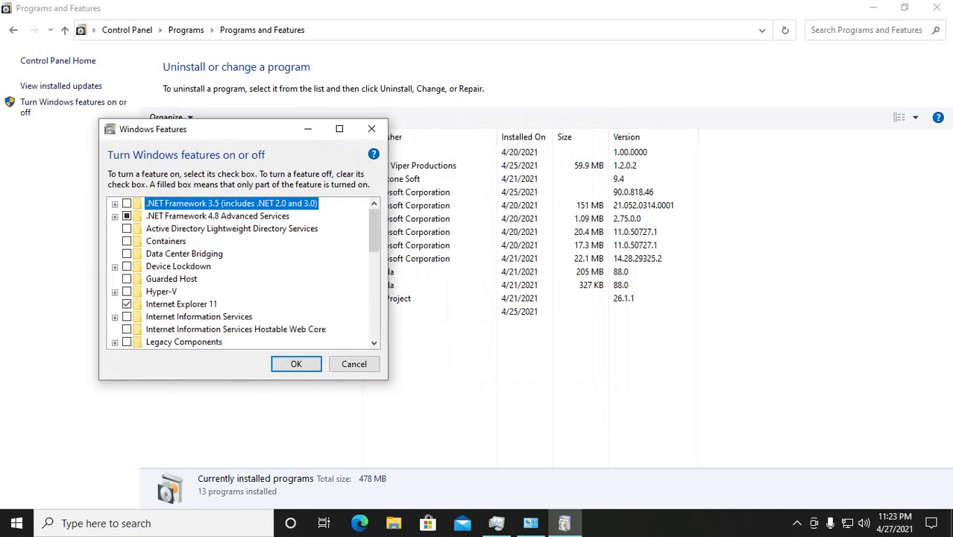
{"action": "left_click", "coordinate": [115, 291]}
{"action": "left_click", "coordinate": [126, 329]}
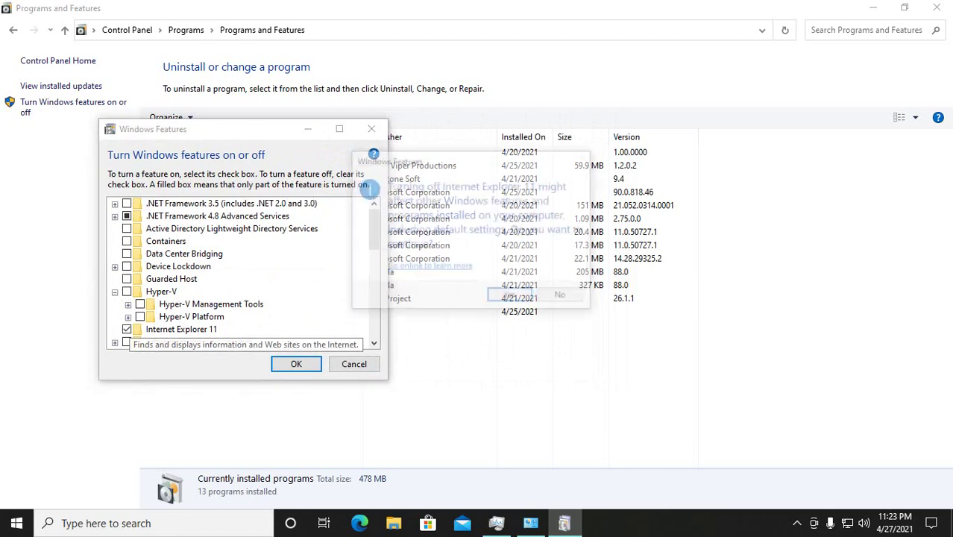
{"action": "left_click", "coordinate": [510, 296]}
Turn off Media Features together with Windows Media Player in Windows Features.
{"action": "scroll", "coordinate": [224, 313], "scroll_direction": "down", "scroll_amount": 2}
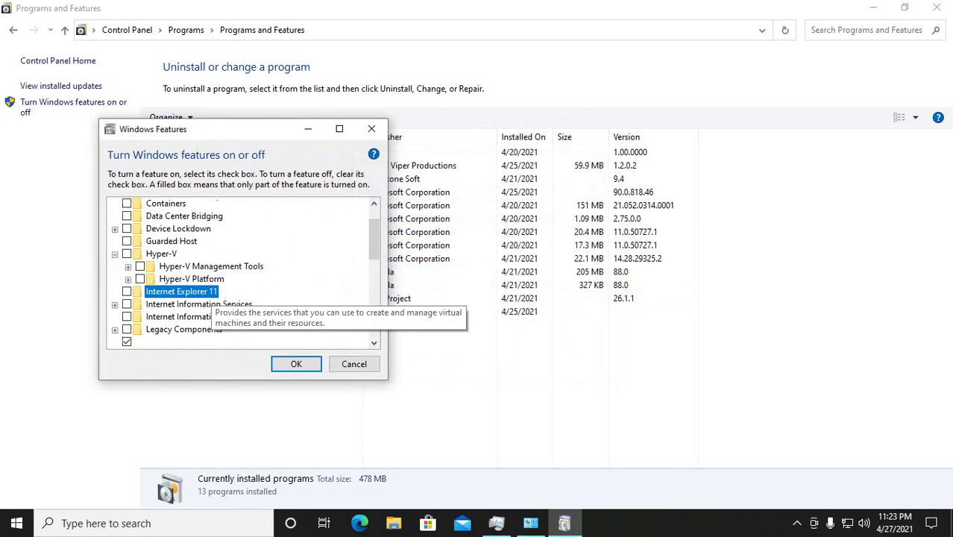
{"action": "left_click", "coordinate": [115, 317]}
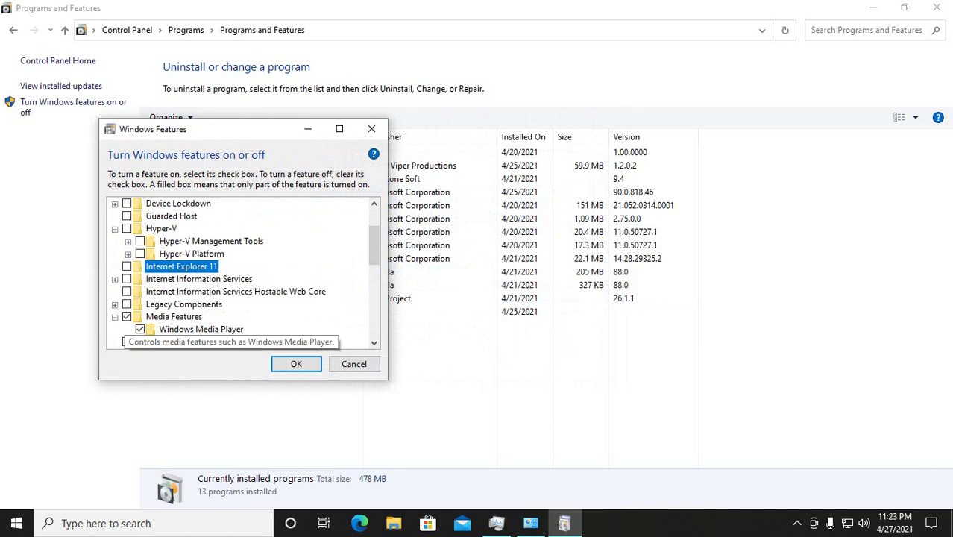
{"action": "left_click", "coordinate": [126, 316]}
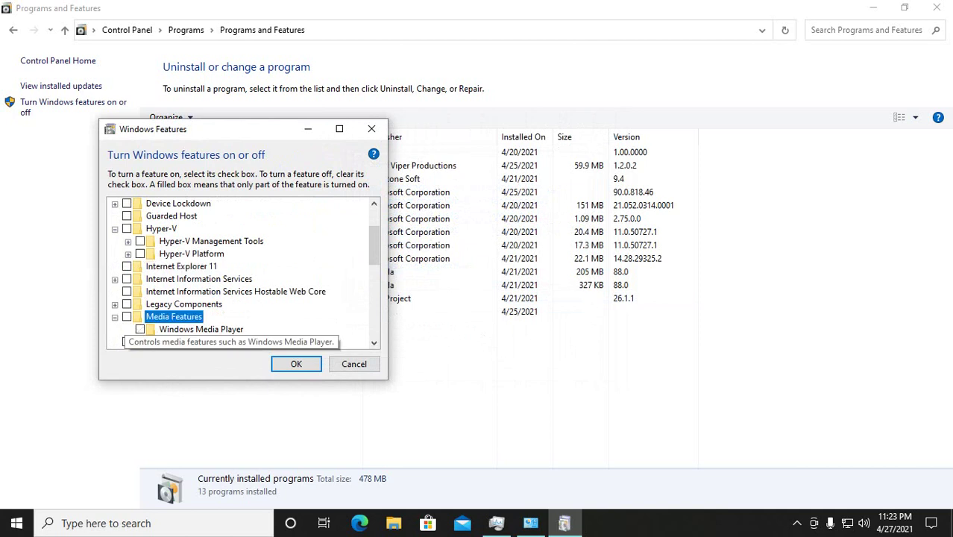
Turn off Windows Sandbox and apply the changes made in Windows Features.
{"action": "scroll", "coordinate": [149, 328], "scroll_direction": "down", "scroll_amount": 1}
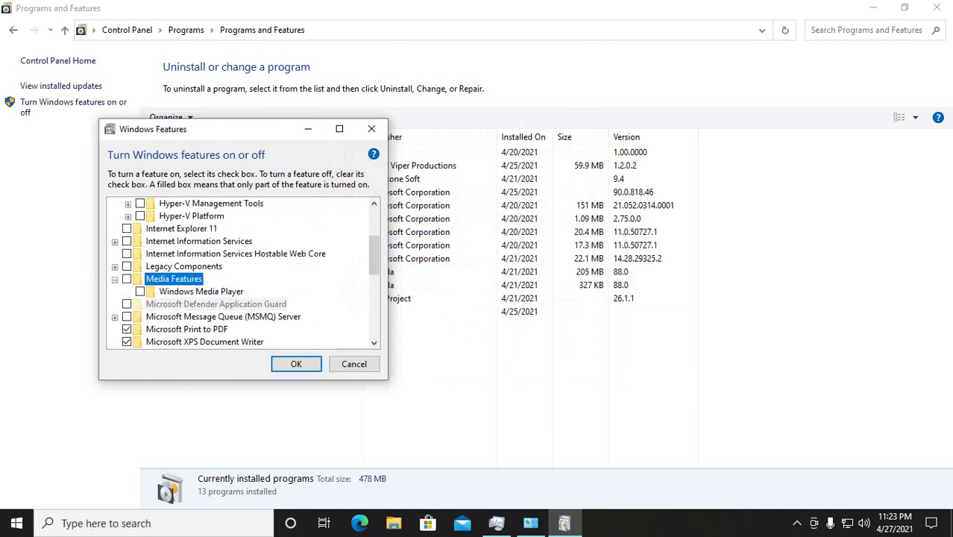
{"action": "scroll", "coordinate": [164, 335], "scroll_direction": "down", "scroll_amount": 1}
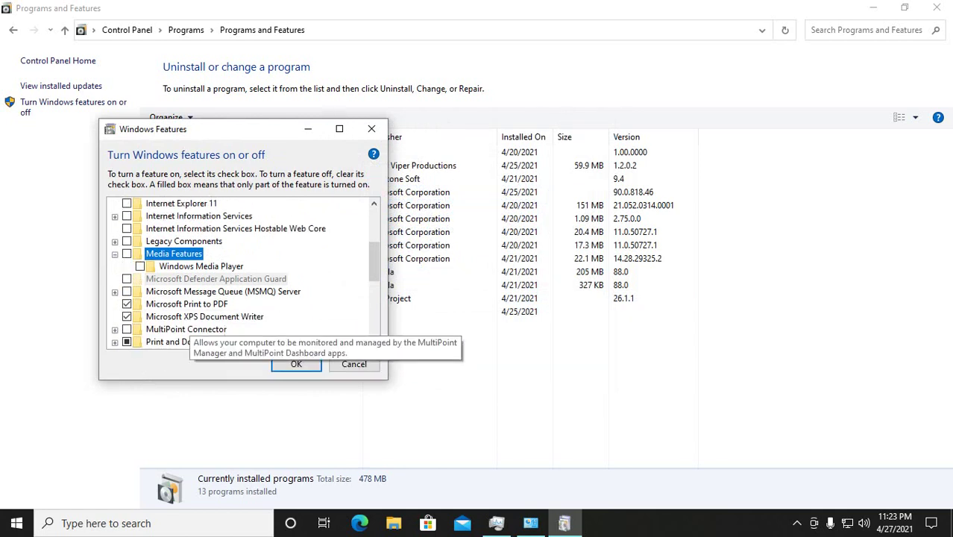
{"action": "scroll", "coordinate": [164, 335], "scroll_direction": "down", "scroll_amount": 1}
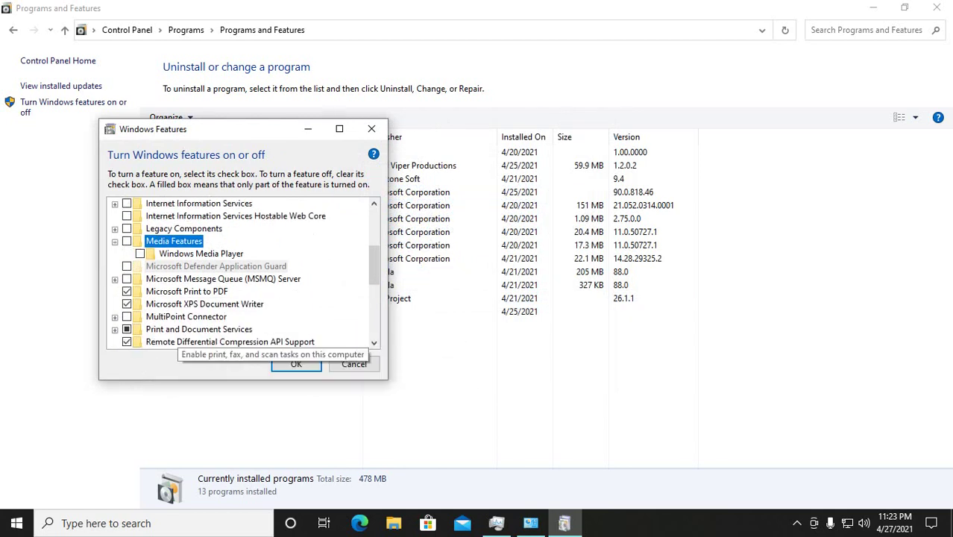
{"action": "scroll", "coordinate": [164, 340], "scroll_direction": "down", "scroll_amount": 1}
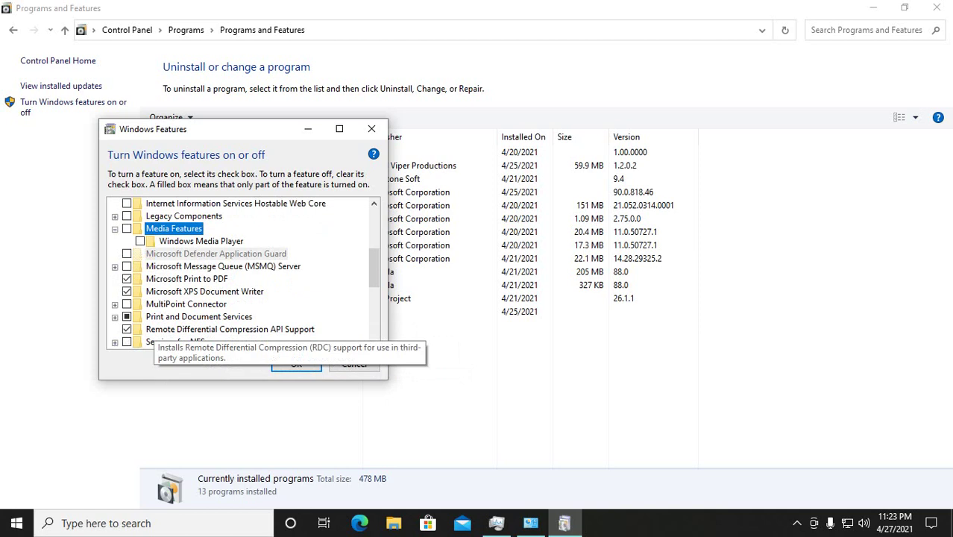
{"action": "scroll", "coordinate": [153, 339], "scroll_direction": "down", "scroll_amount": 7}
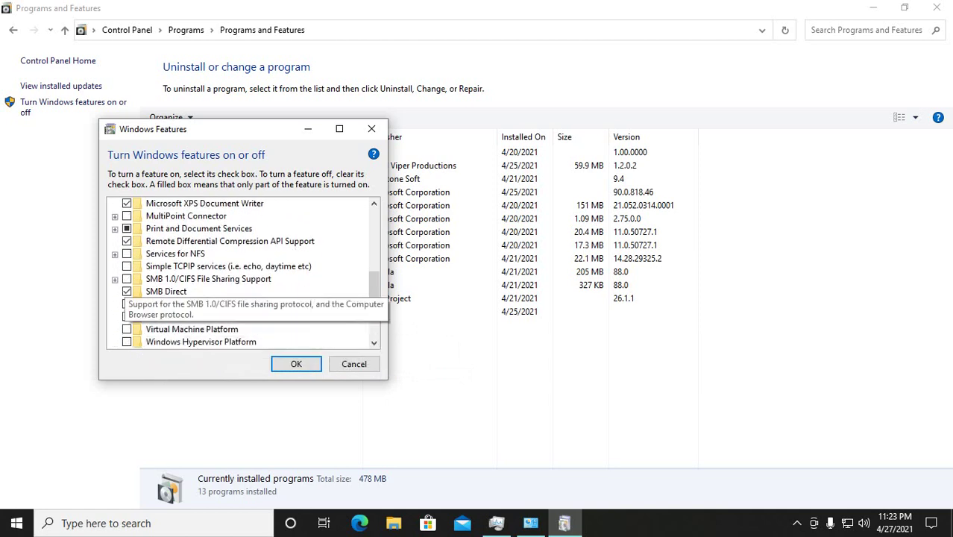
{"action": "scroll", "coordinate": [149, 280], "scroll_direction": "down", "scroll_amount": 3}
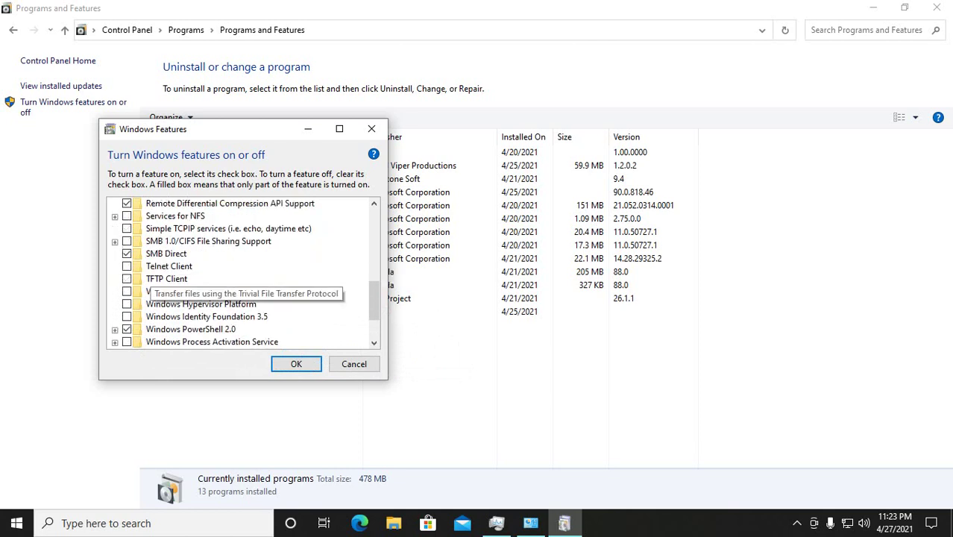
{"action": "scroll", "coordinate": [153, 332], "scroll_direction": "down", "scroll_amount": 3}
{"action": "scroll", "coordinate": [149, 339], "scroll_direction": "down", "scroll_amount": 3}
{"action": "left_click", "coordinate": [127, 303]}
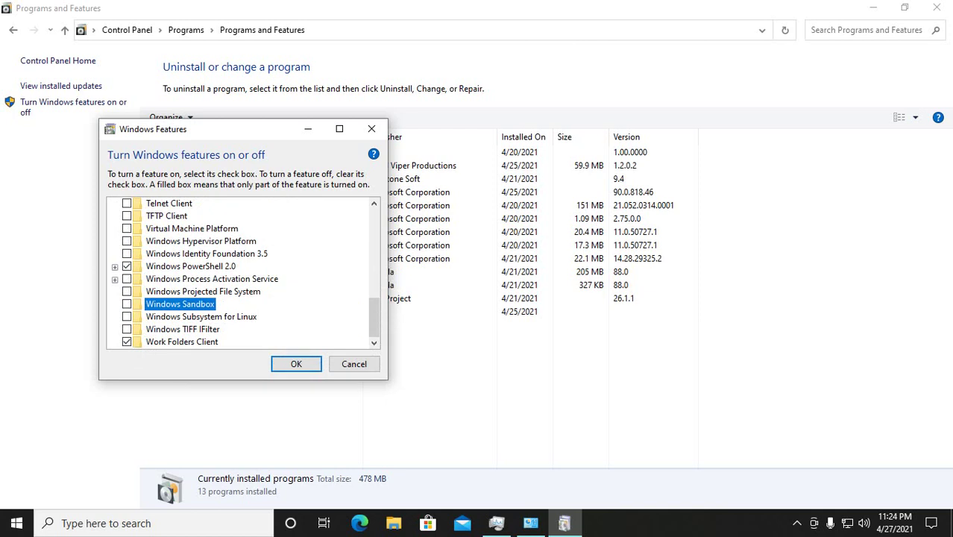
{"action": "left_click", "coordinate": [126, 342]}
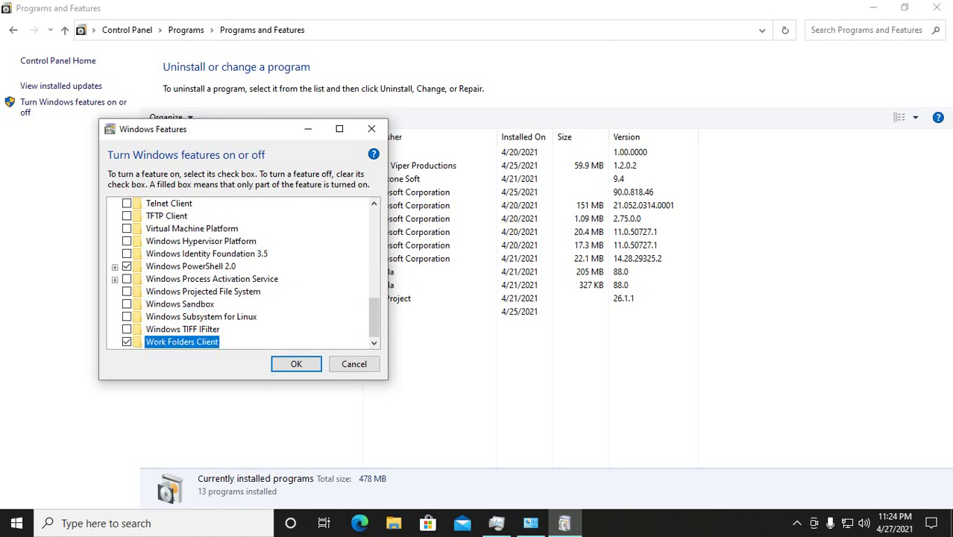
{"action": "left_click", "coordinate": [296, 364]}
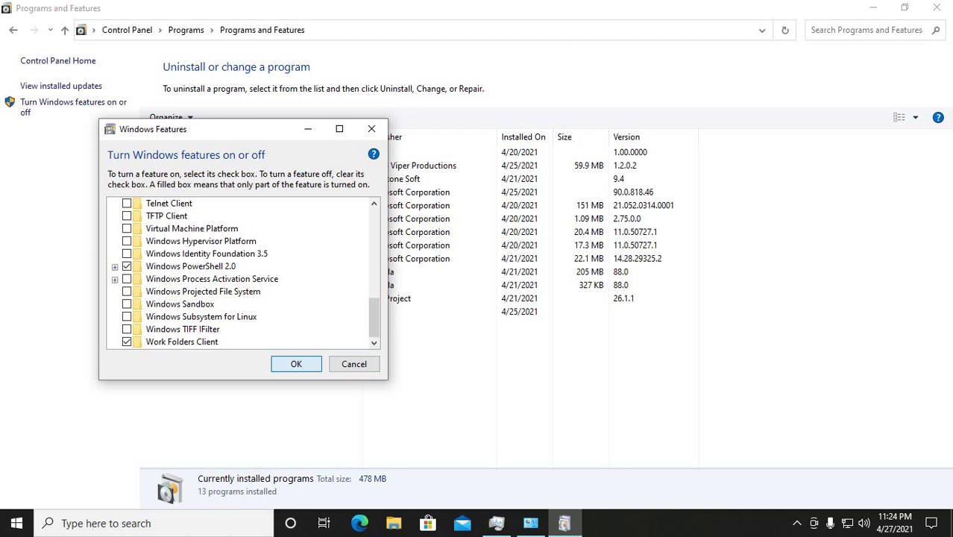
{"action": "key", "text": "Return"}
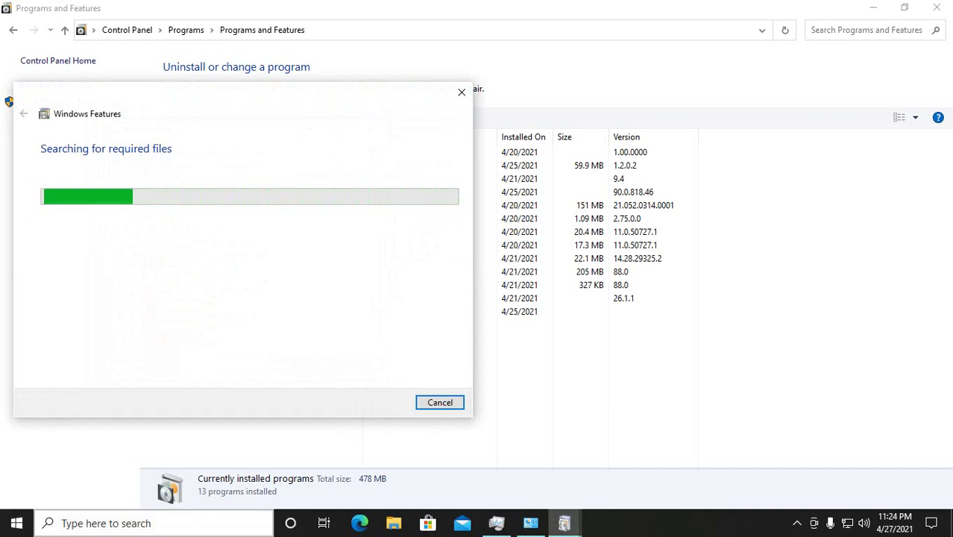
Search Windows with "my", open This PC and reposition its window.
{"action": "left_click", "coordinate": [153, 523]}
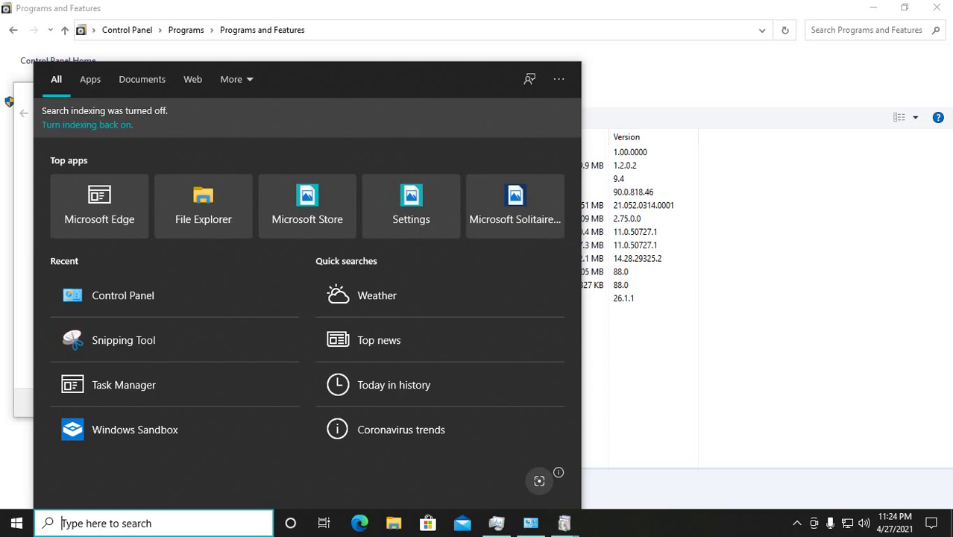
{"action": "type", "text": "m"}
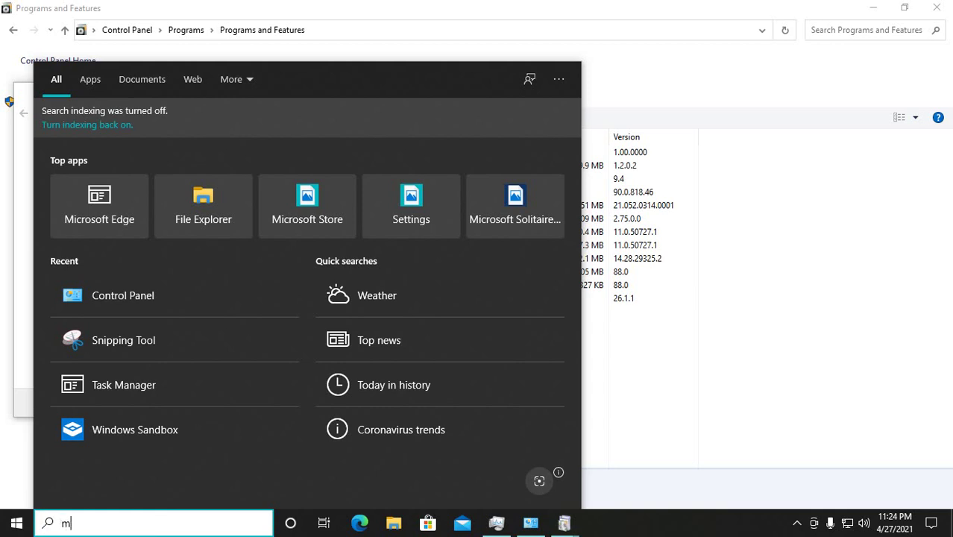
{"action": "type", "text": "y"}
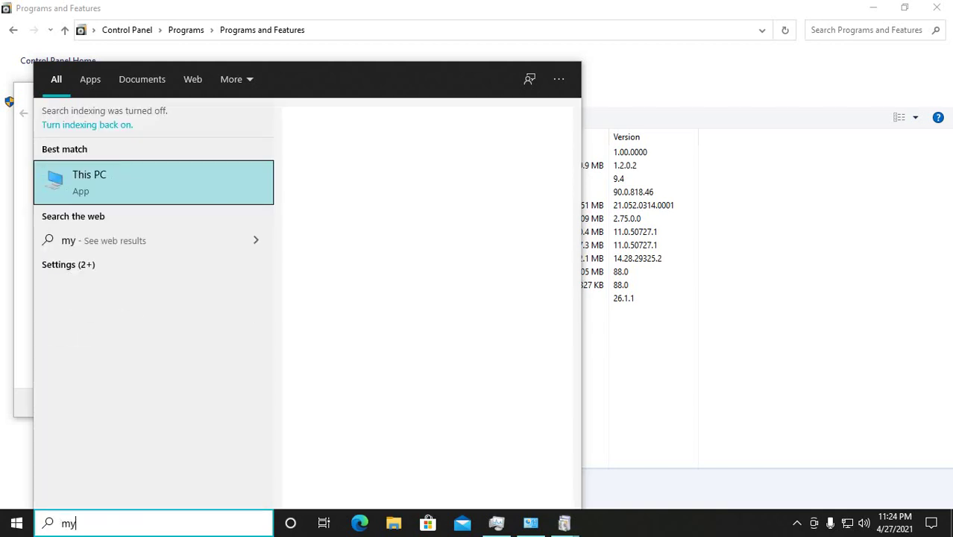
{"action": "left_click", "coordinate": [153, 182]}
{"action": "key", "text": "Return"}
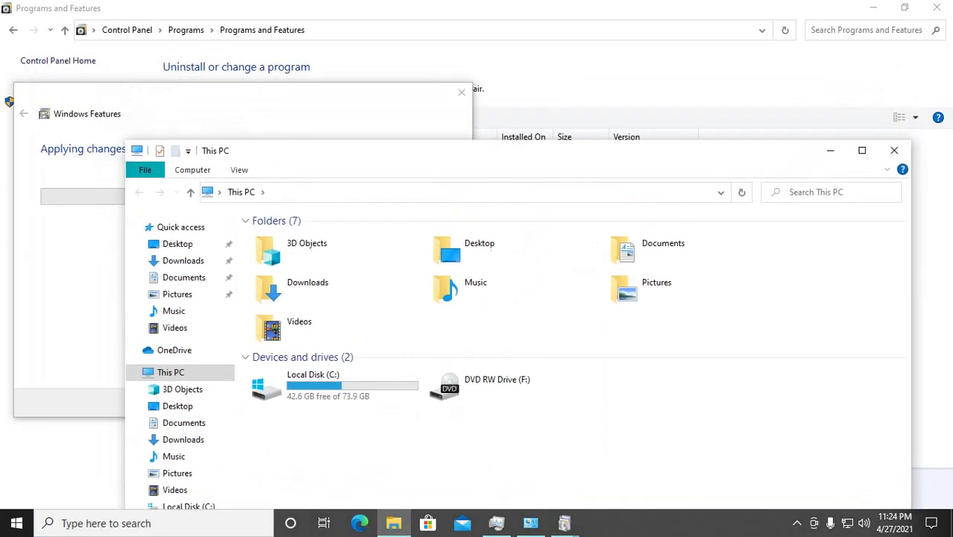
{"action": "left_click_drag", "start_coordinate": [480, 103], "coordinate": [422, 74]}
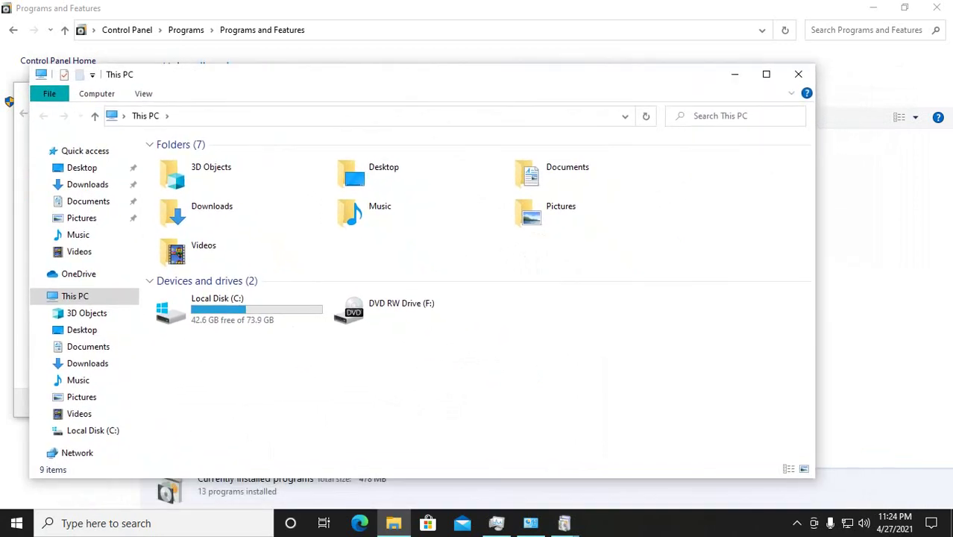
{"action": "left_click", "coordinate": [238, 309]}
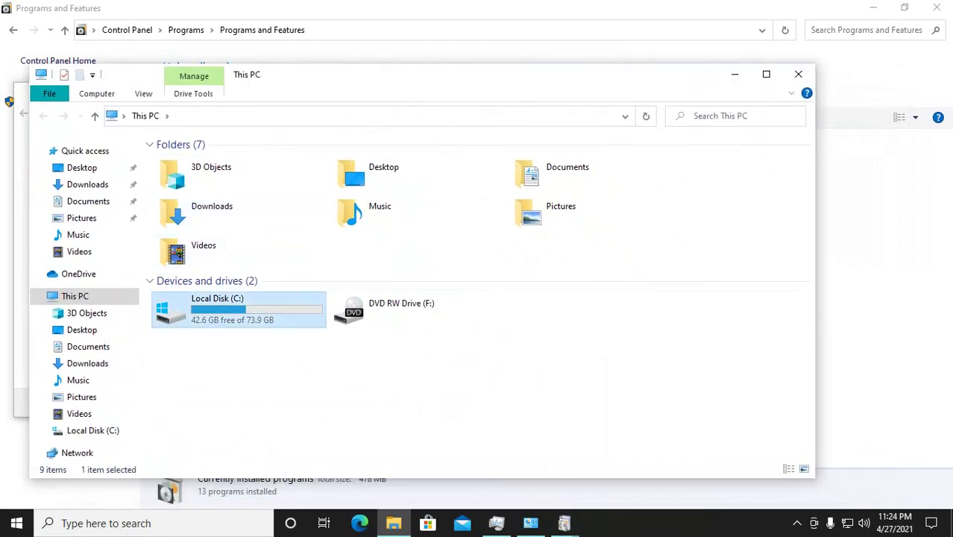
{"action": "right_click", "coordinate": [211, 310]}
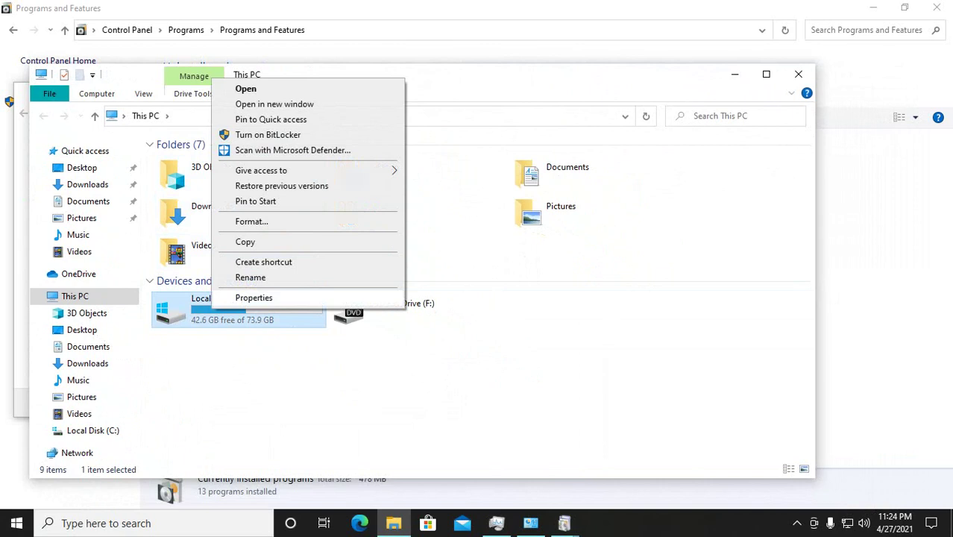
{"action": "key", "text": "Escape"}
{"action": "key", "text": "alt+Return"}
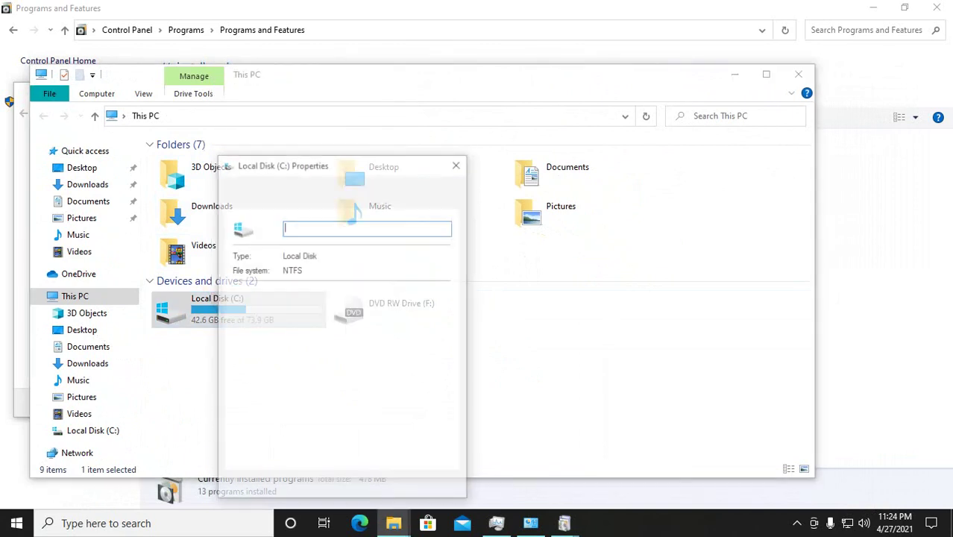
{"action": "key", "text": "Escape"}
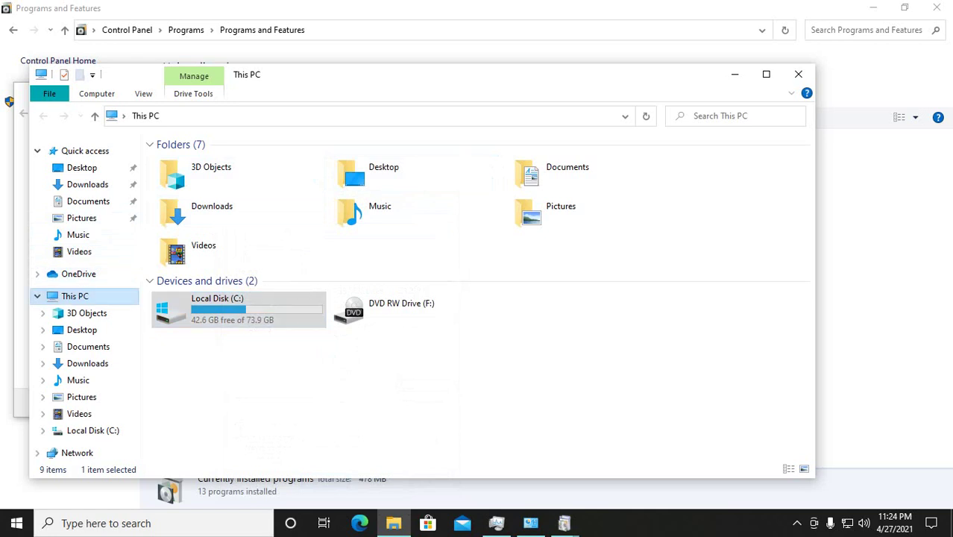
Open the properties of This PC, look through the Power & sleep, Storage and Remote Desktop settings, and close Settings.
{"action": "key", "text": "shift+F10"}
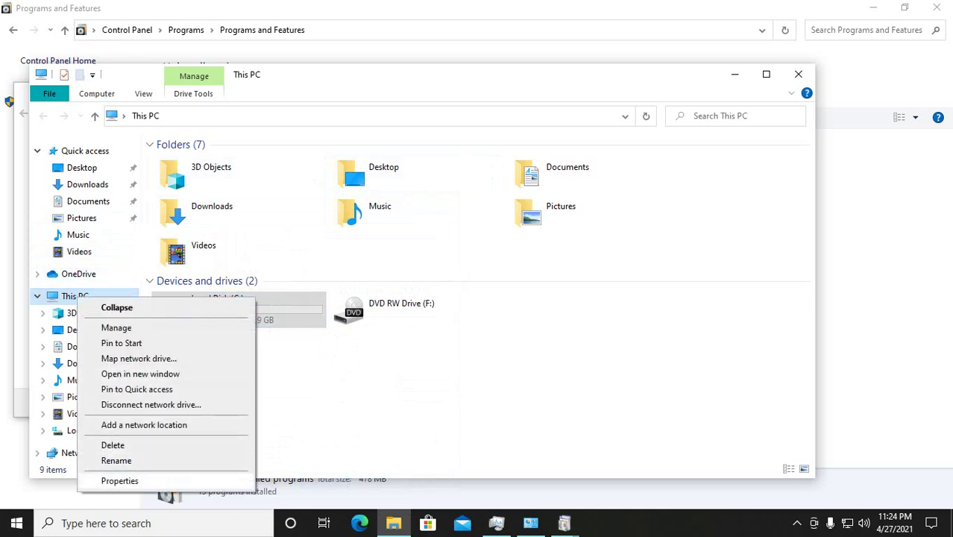
{"action": "left_click", "coordinate": [119, 480]}
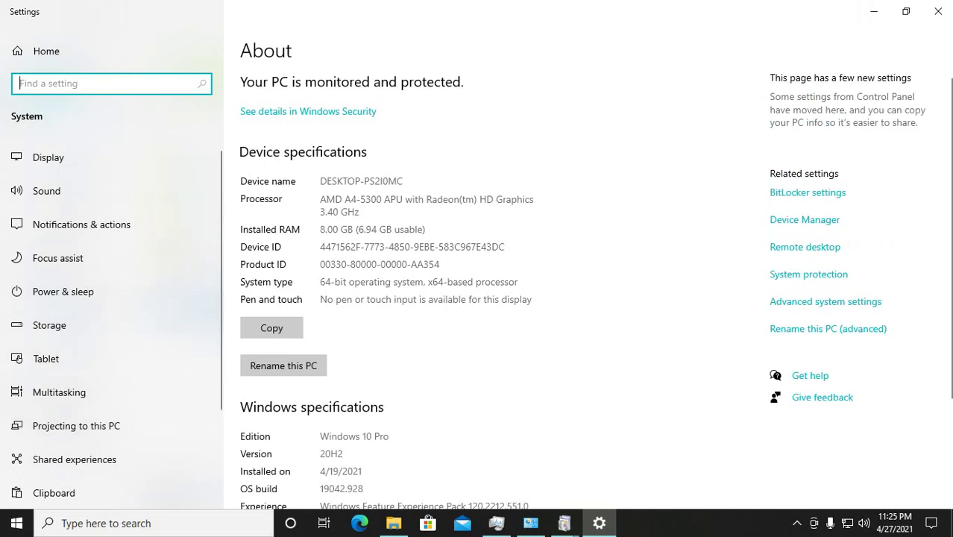
{"action": "scroll", "coordinate": [284, 207], "scroll_direction": "down", "scroll_amount": 3}
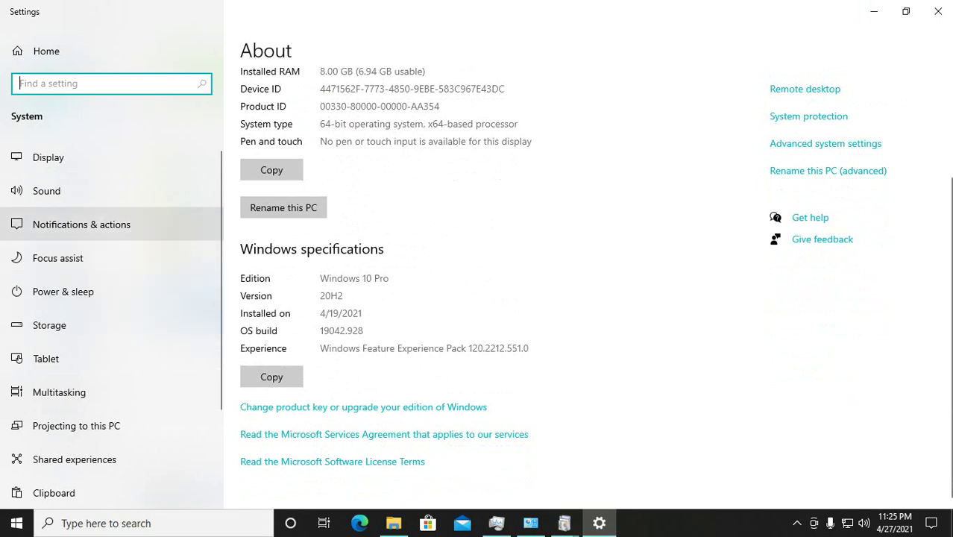
{"action": "left_click", "coordinate": [48, 157]}
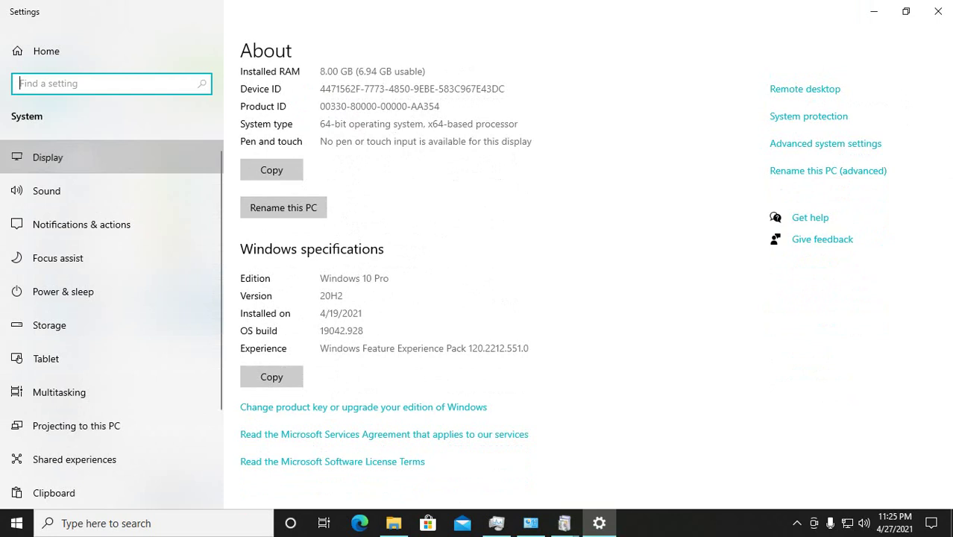
{"action": "left_click", "coordinate": [63, 291]}
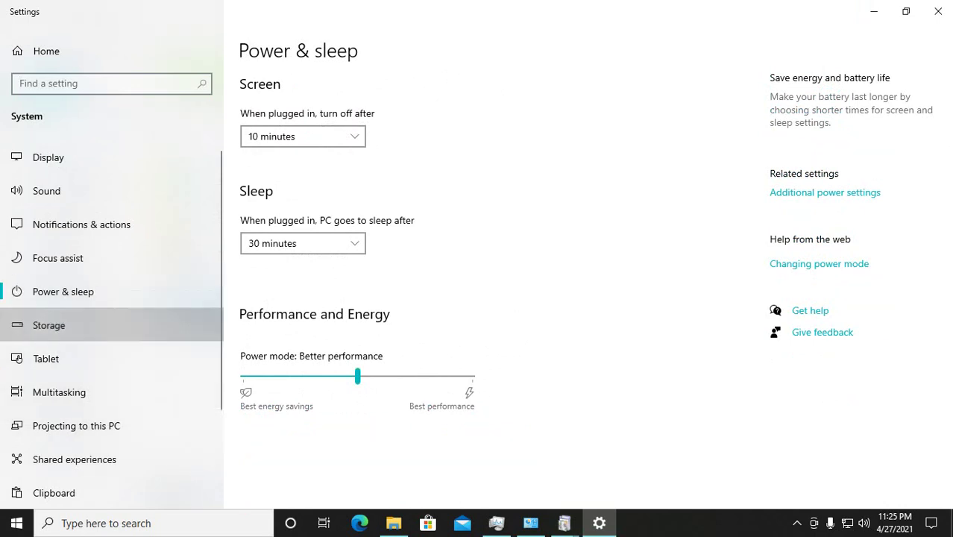
{"action": "left_click", "coordinate": [48, 325]}
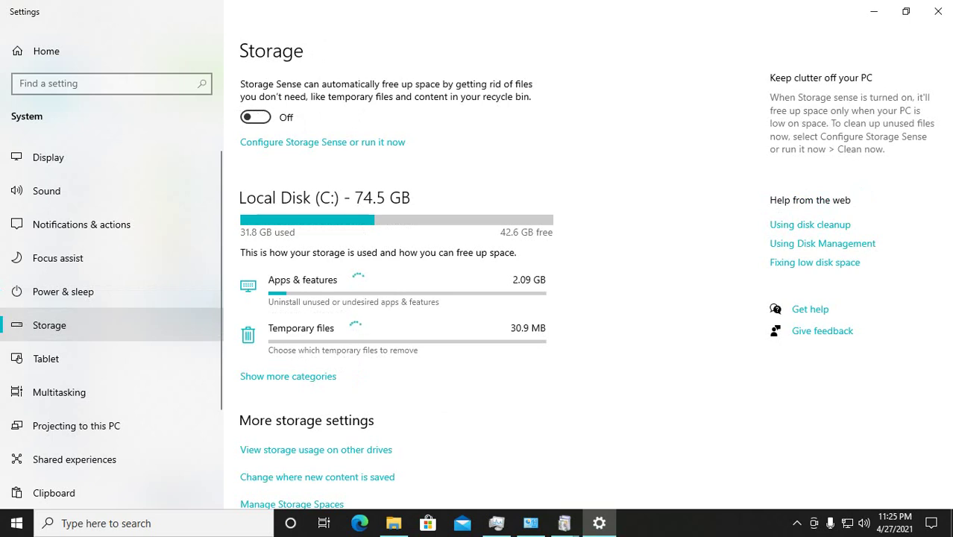
{"action": "scroll", "coordinate": [74, 328], "scroll_direction": "down", "scroll_amount": 3}
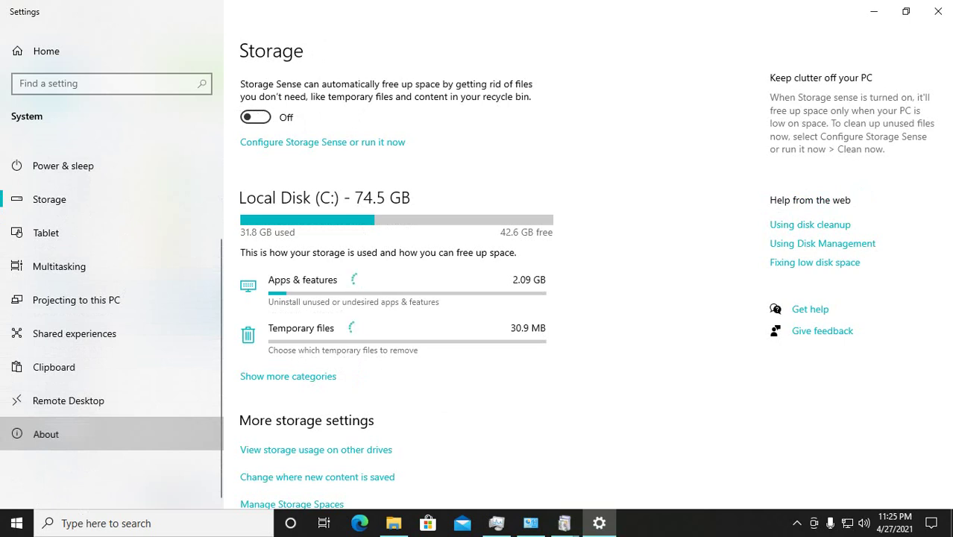
{"action": "left_click", "coordinate": [68, 400]}
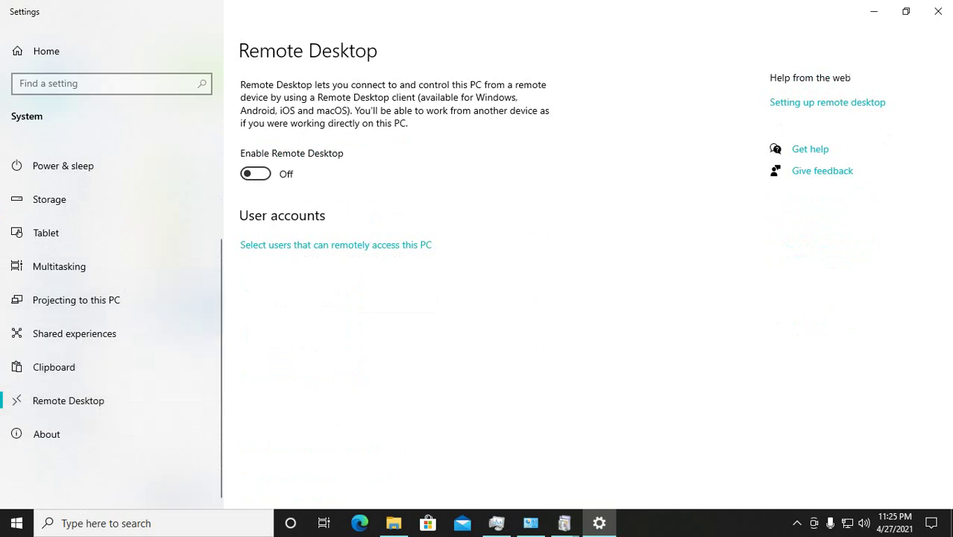
{"action": "left_click", "coordinate": [937, 11]}
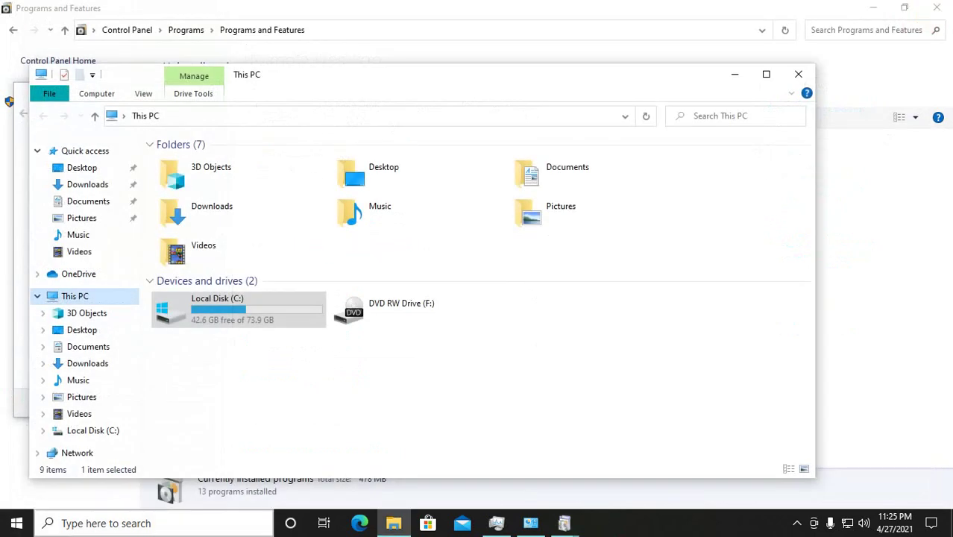
Open Control Panel, show its items as large icons and open the System page.
{"action": "left_click", "coordinate": [153, 522]}
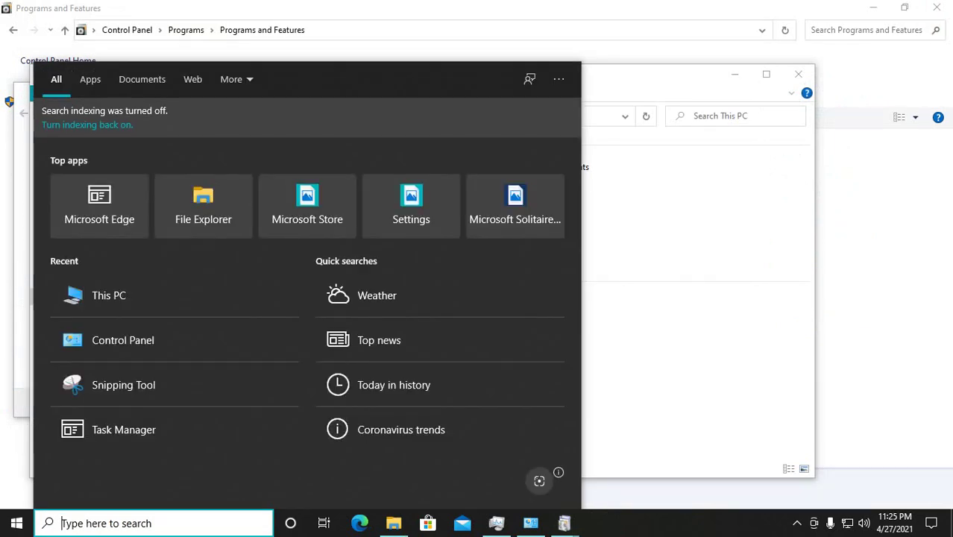
{"action": "left_click", "coordinate": [123, 340]}
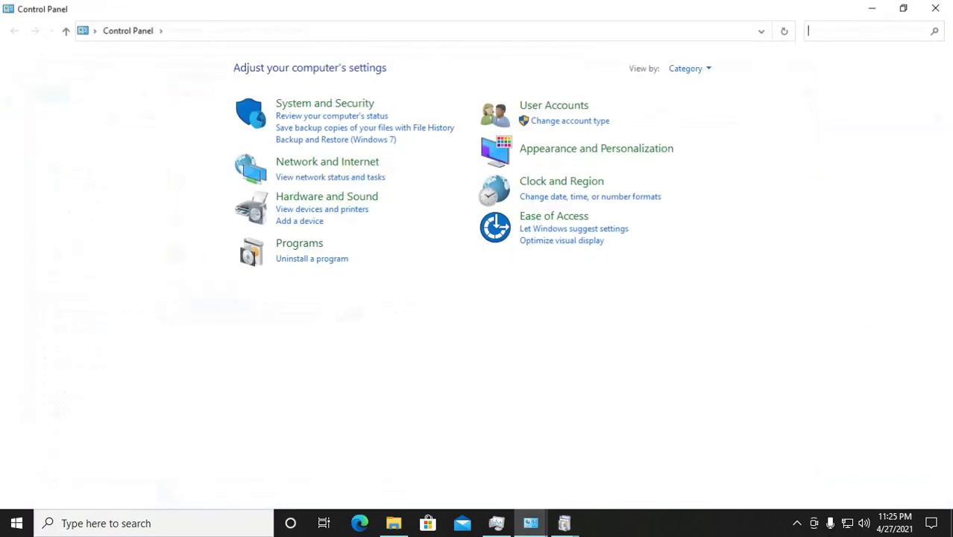
{"action": "left_click", "coordinate": [839, 30]}
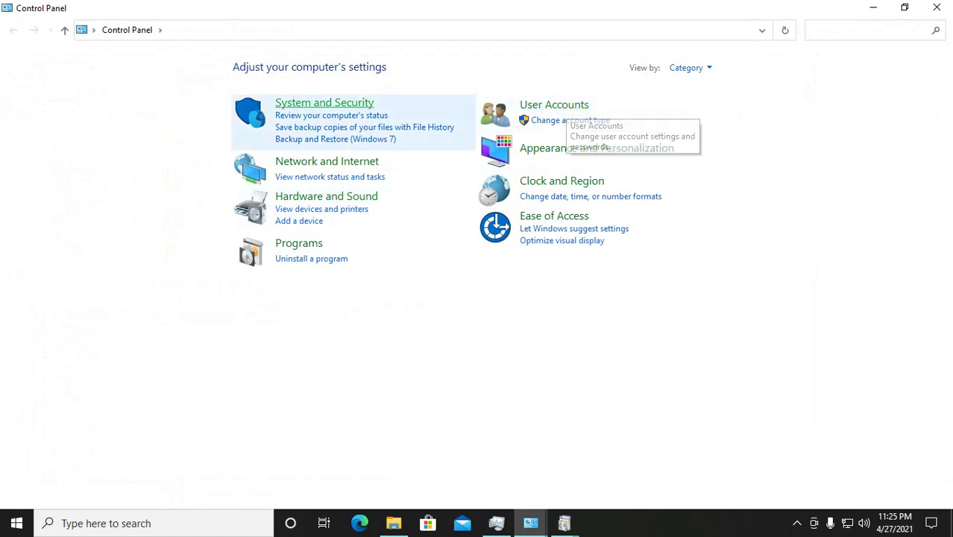
{"action": "left_click", "coordinate": [686, 68]}
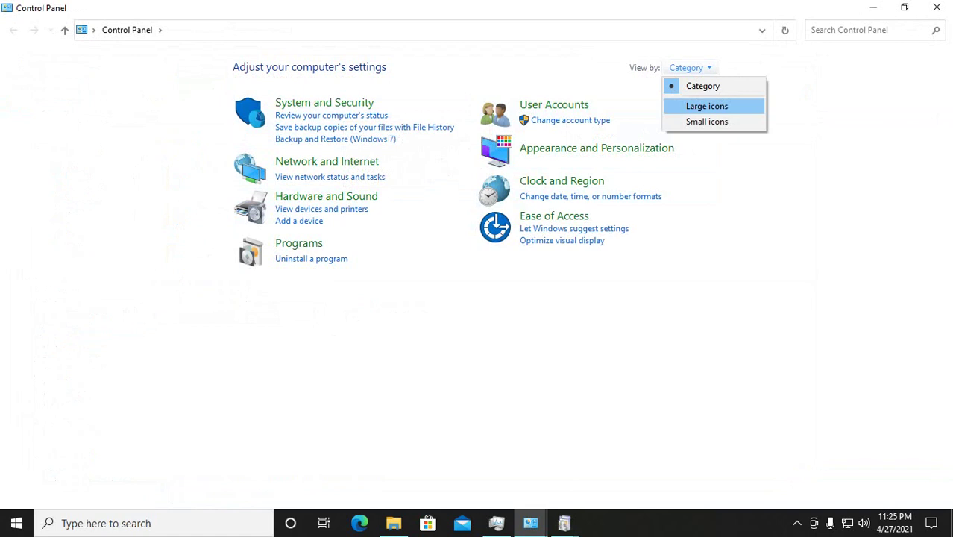
{"action": "left_click", "coordinate": [707, 106]}
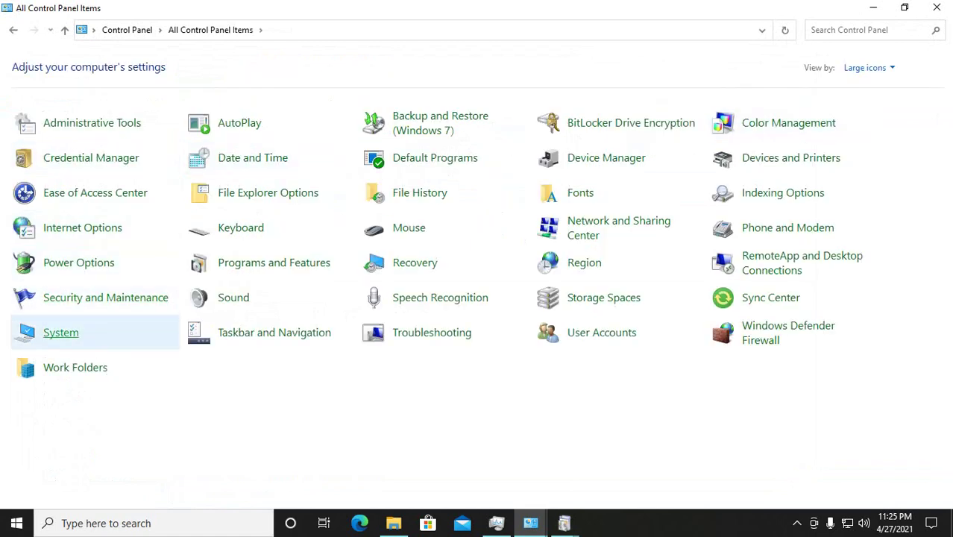
{"action": "left_click", "coordinate": [60, 332]}
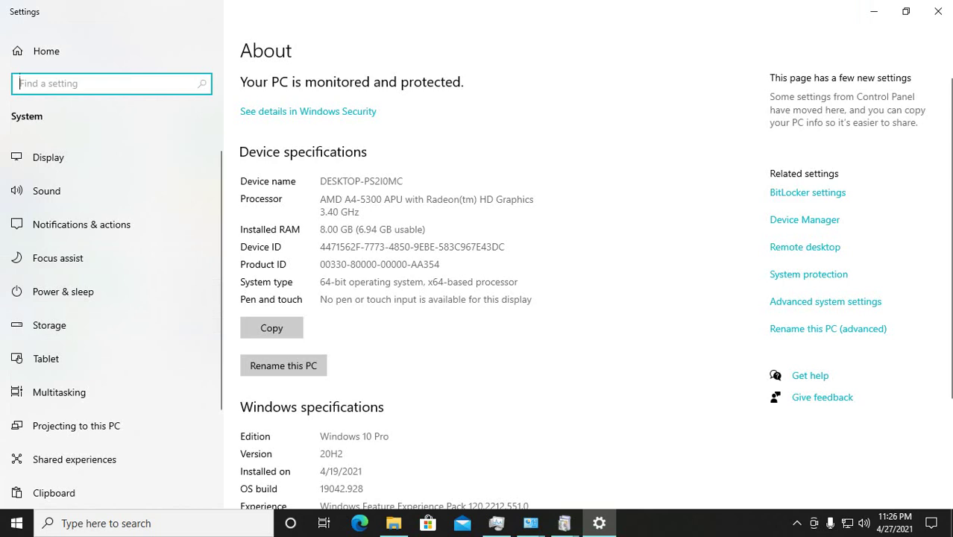
Open the advanced system settings, check the computer name and hardware pages, and open the Performance Options.
{"action": "scroll", "coordinate": [485, 283], "scroll_direction": "down", "scroll_amount": 3}
{"action": "scroll", "coordinate": [485, 284], "scroll_direction": "up", "scroll_amount": 3}
{"action": "left_click", "coordinate": [803, 219]}
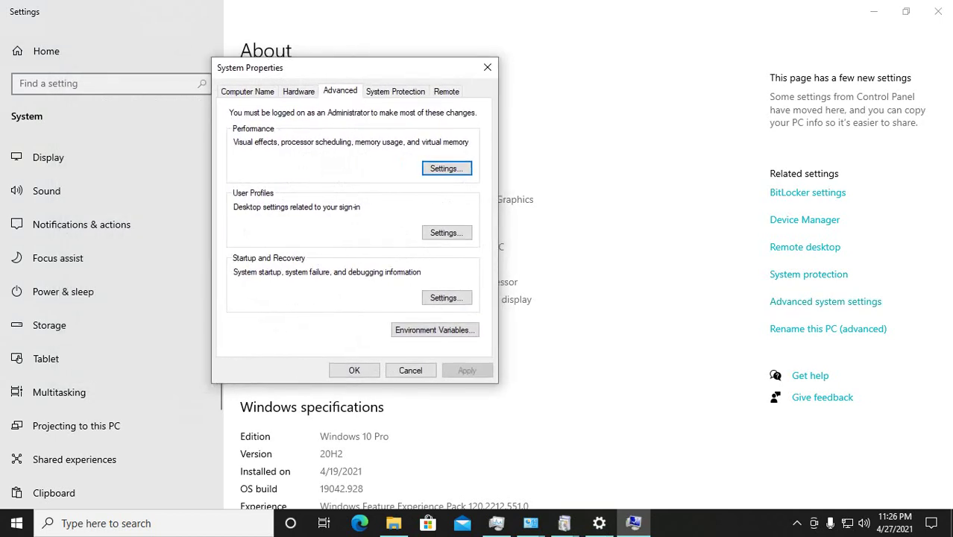
{"action": "left_click_drag", "start_coordinate": [355, 67], "coordinate": [368, 67]}
{"action": "left_click", "coordinate": [261, 91]}
{"action": "left_click", "coordinate": [313, 91]}
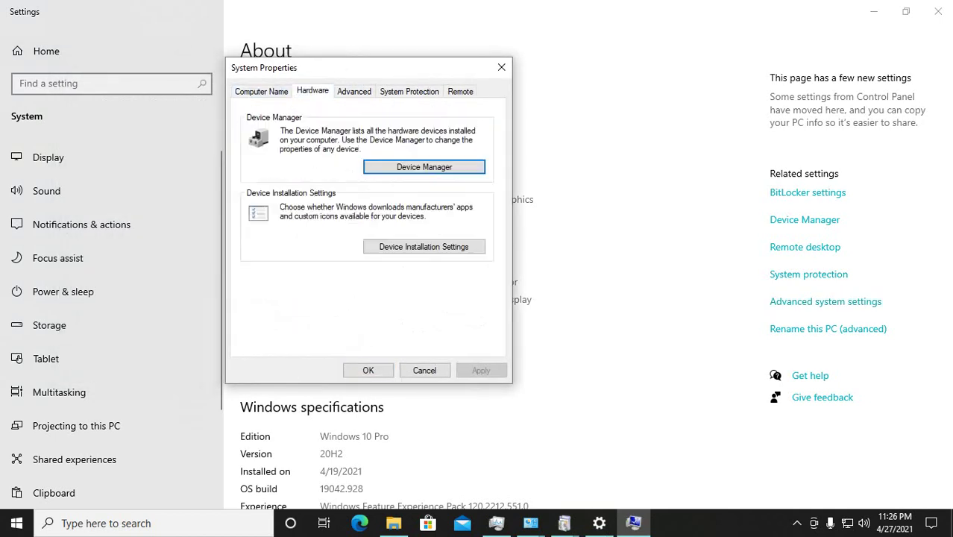
{"action": "key", "text": "ctrl+Tab"}
{"action": "key", "text": "space"}
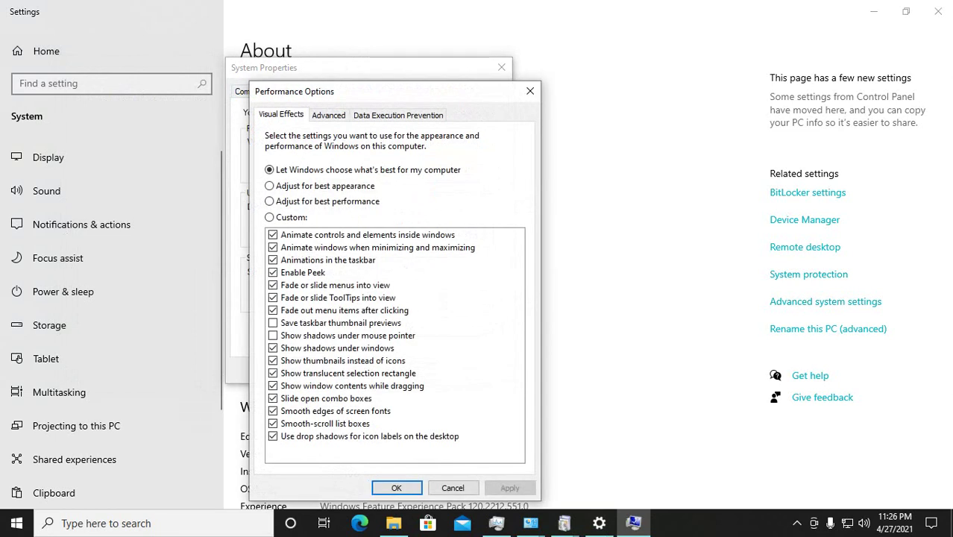
Adjust the visual effects for best performance with every listed effect turned off, and apply the change.
{"action": "left_click", "coordinate": [270, 202]}
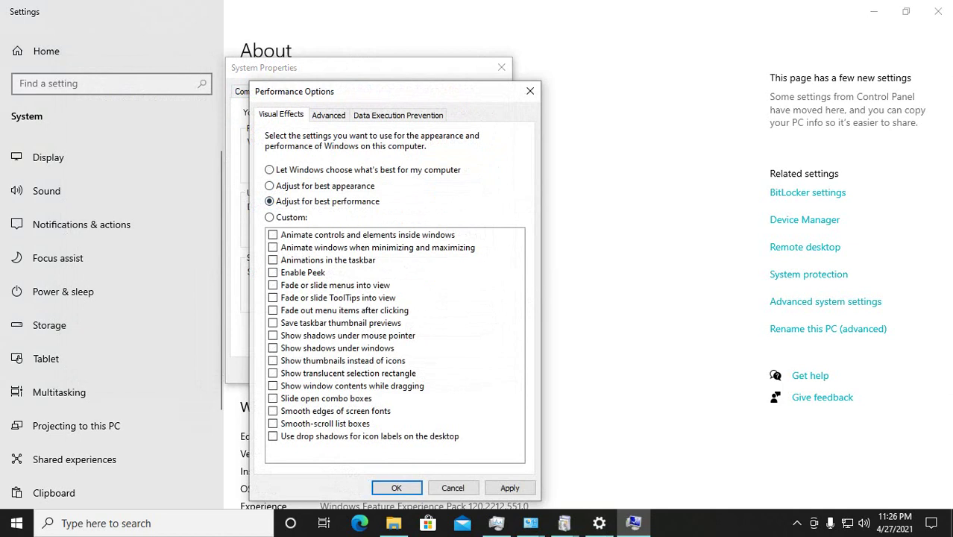
{"action": "left_click", "coordinate": [273, 410]}
{"action": "key", "text": "space"}
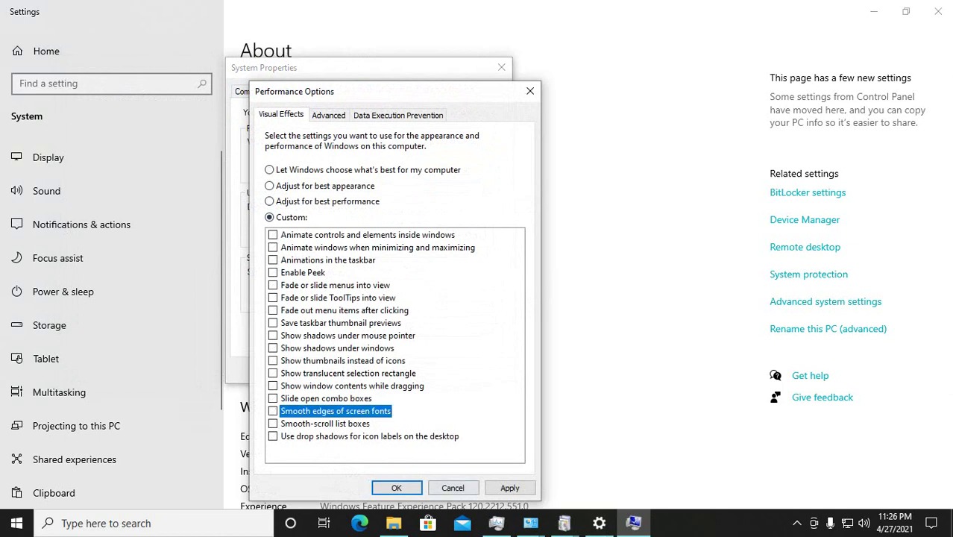
{"action": "left_click", "coordinate": [510, 487]}
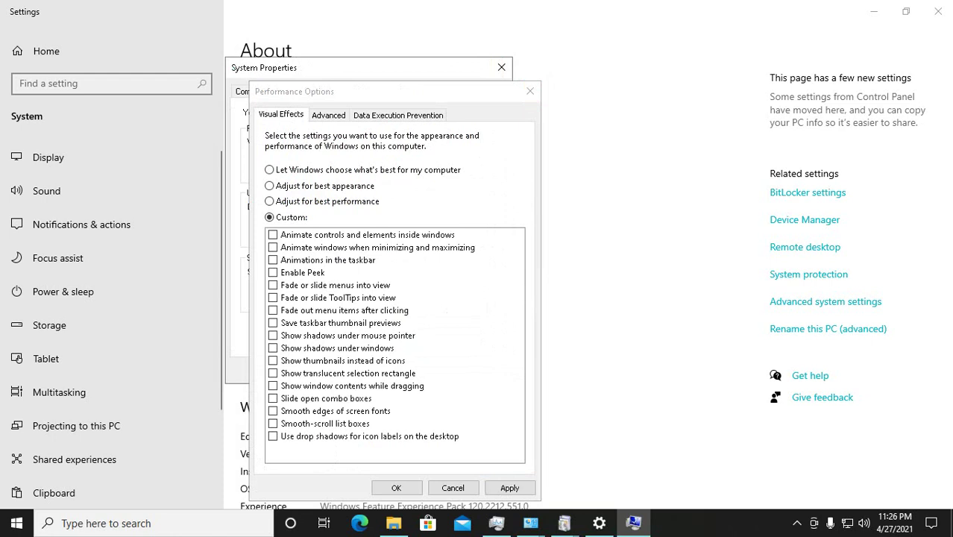
Enable smooth edges of screen fonts and drop shadows for icon labels on the desktop, applying both effects.
{"action": "left_click", "coordinate": [272, 410]}
{"action": "left_click", "coordinate": [509, 488]}
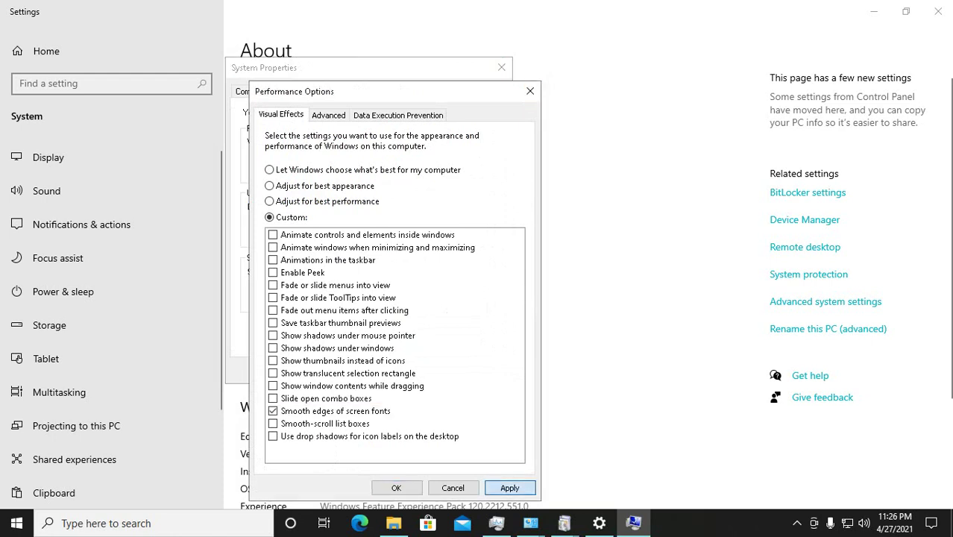
{"action": "left_click", "coordinate": [509, 487]}
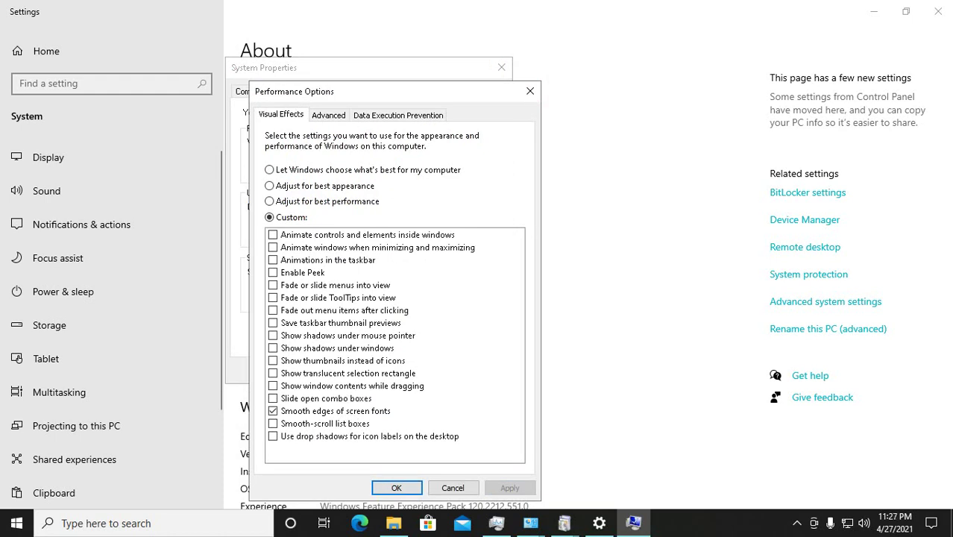
{"action": "left_click", "coordinate": [272, 436]}
{"action": "left_click", "coordinate": [509, 488]}
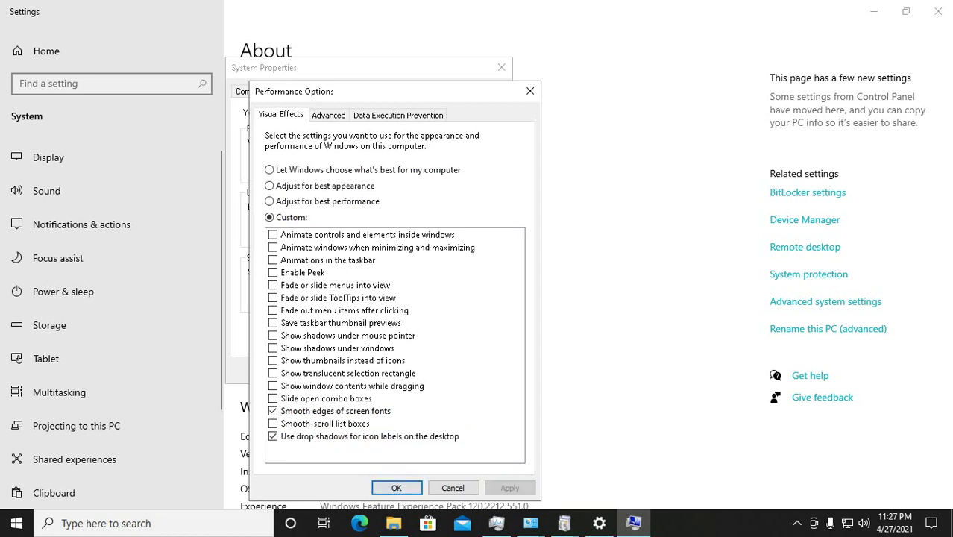
Turn off automatic paging file management in Virtual Memory and set drive C: to no paging file, accepting the change.
{"action": "left_click", "coordinate": [328, 115]}
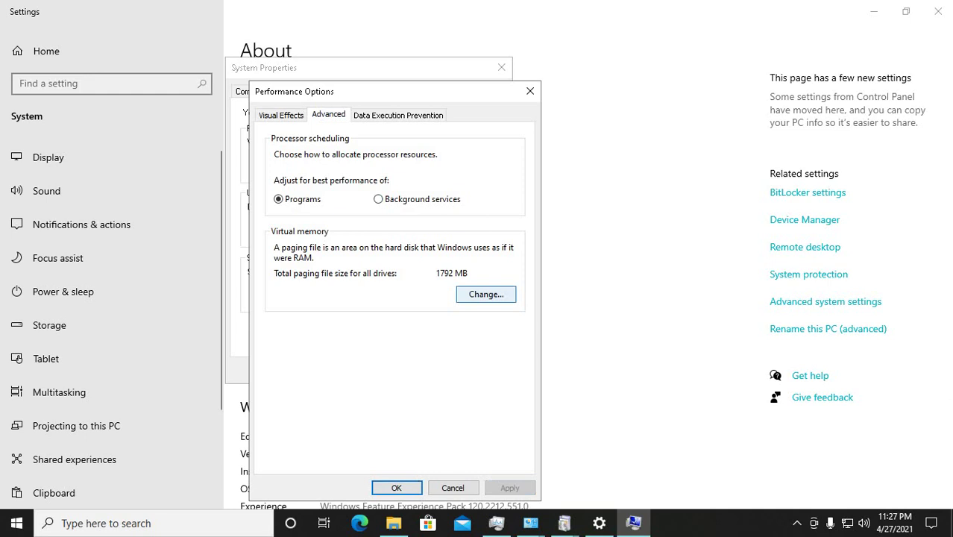
{"action": "left_click", "coordinate": [397, 115]}
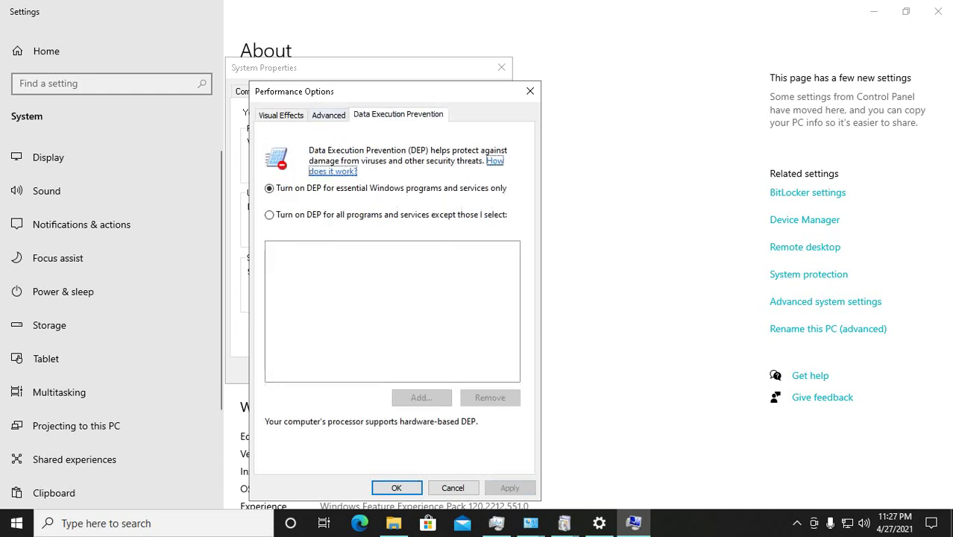
{"action": "left_click", "coordinate": [328, 115]}
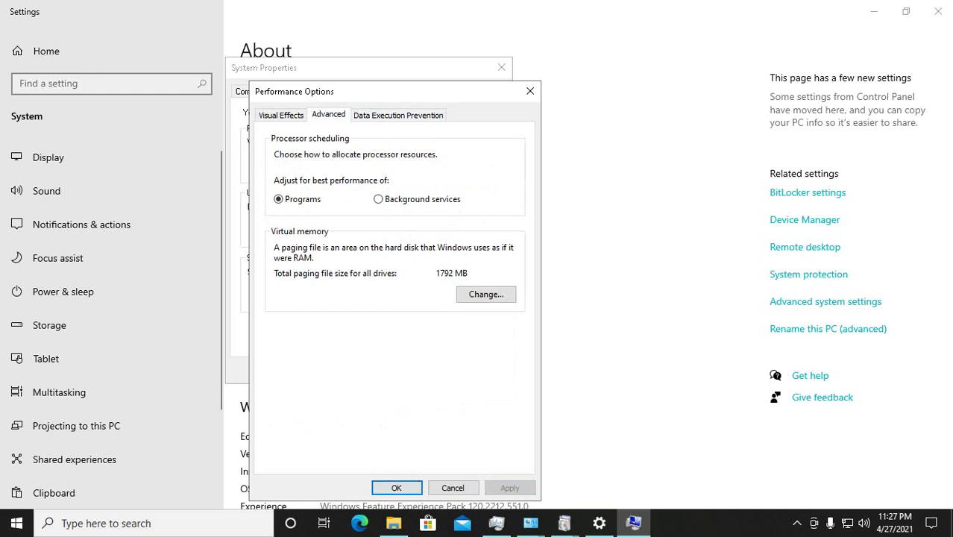
{"action": "left_click", "coordinate": [485, 293]}
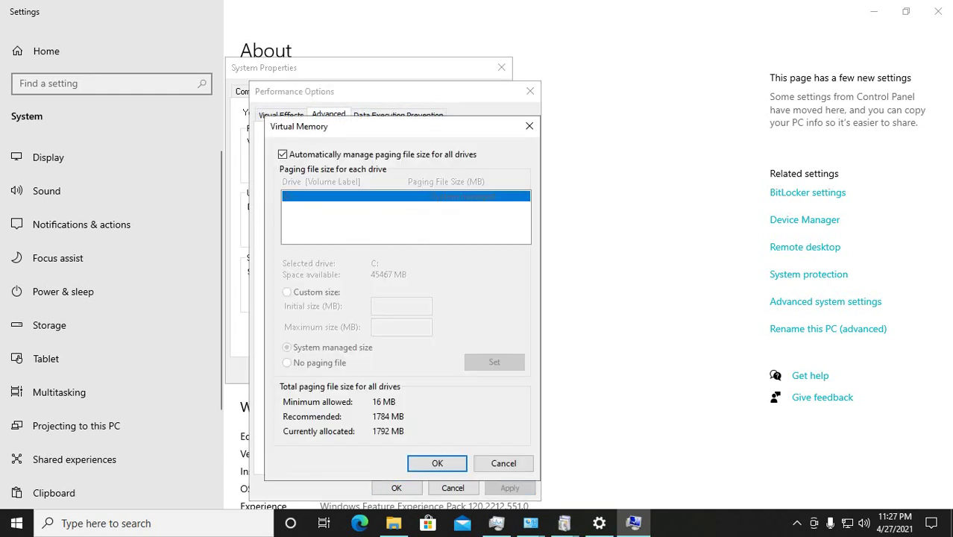
{"action": "left_click", "coordinate": [282, 154]}
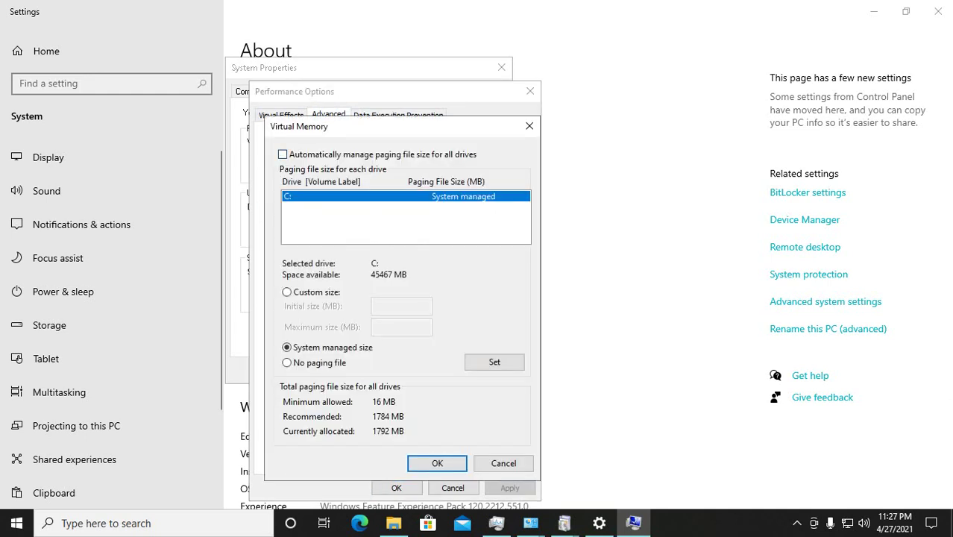
{"action": "left_click", "coordinate": [286, 362]}
{"action": "left_click", "coordinate": [494, 362]}
{"action": "key", "text": "Return"}
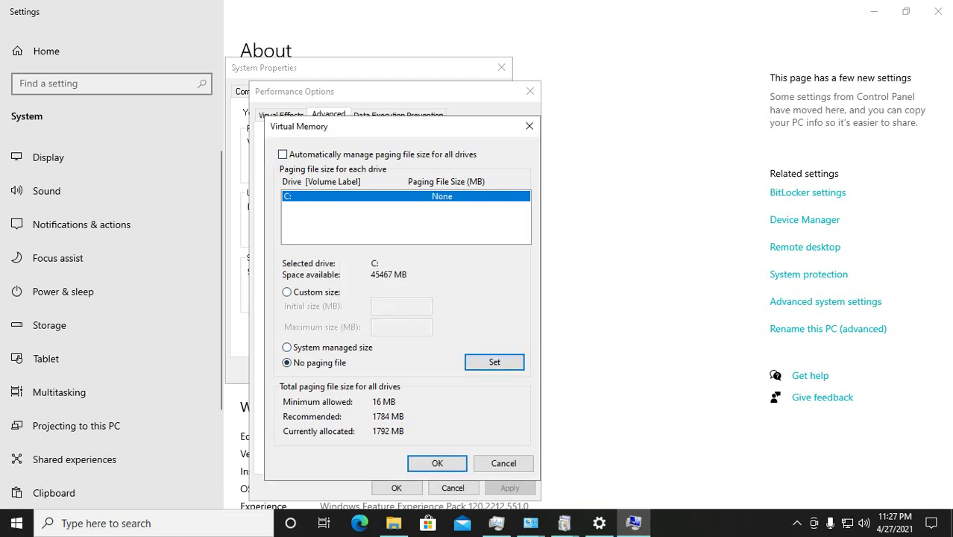
{"action": "key", "text": "Tab"}
{"action": "key", "text": "Return"}
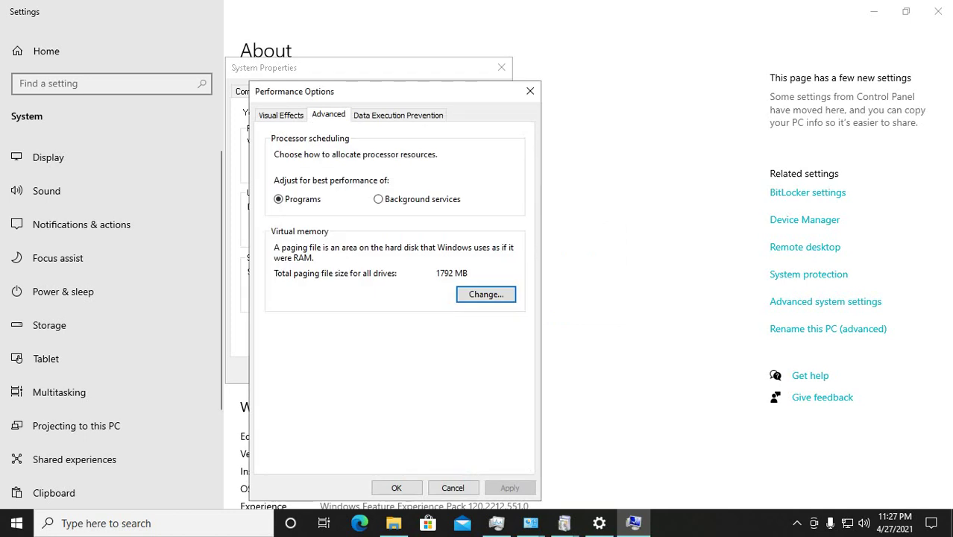
Review the visual effects, accept the Performance Options, and close System Properties and Settings.
{"action": "key", "text": "ctrl+Tab"}
{"action": "key", "text": "ctrl+shift+Tab"}
{"action": "key", "text": "ctrl+shift+Tab"}
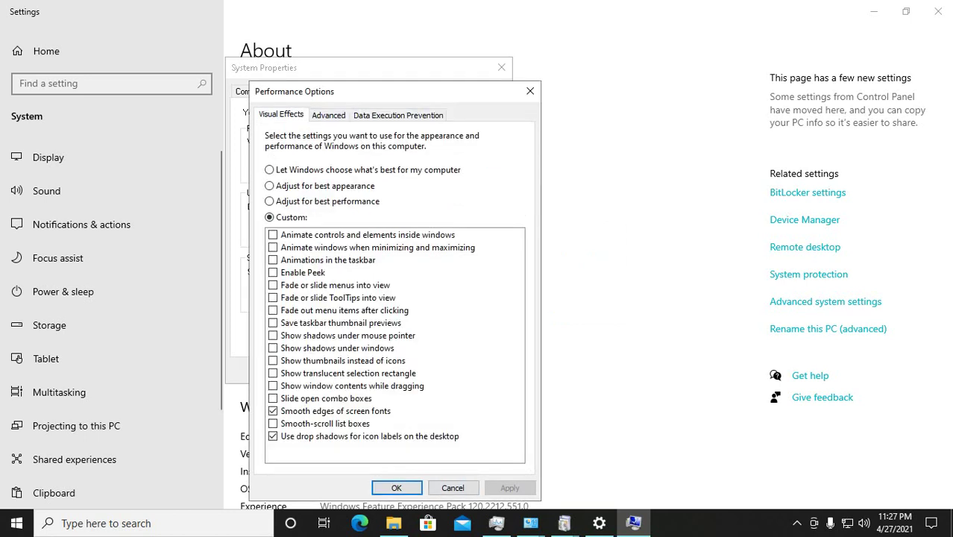
{"action": "key", "text": "Return"}
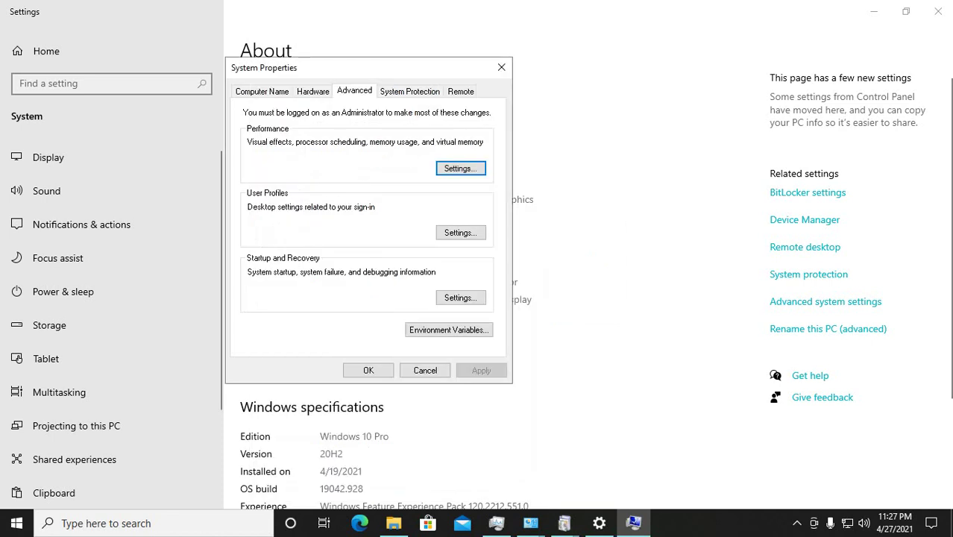
{"action": "key", "text": "Escape"}
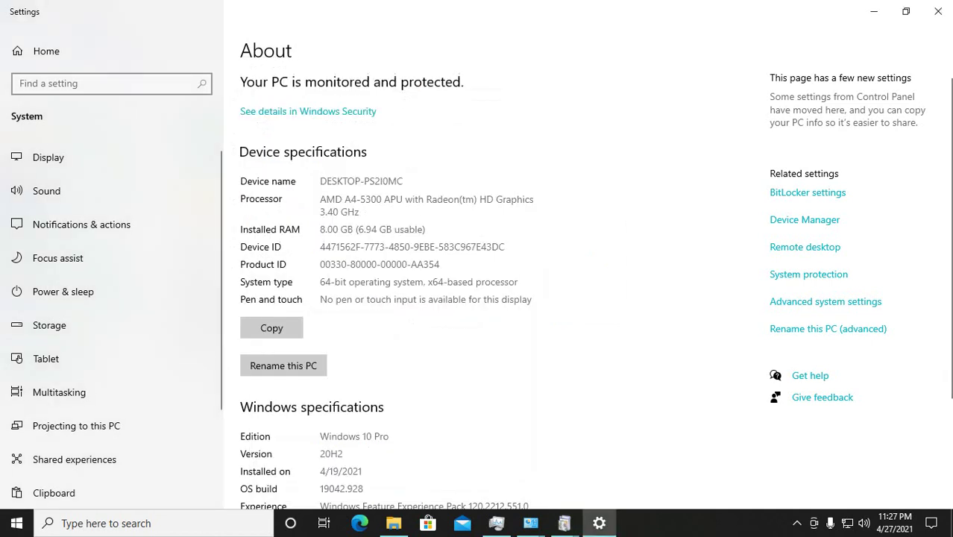
{"action": "key", "text": "alt+F4"}
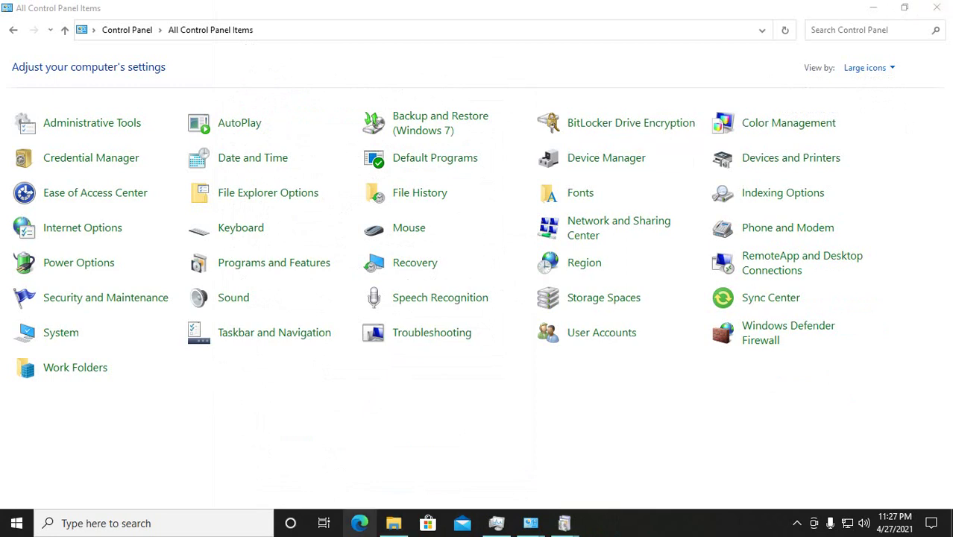
Switch to Microsoft Edge and search the web for "windows 10 stop spy".
{"action": "left_click", "coordinate": [359, 522]}
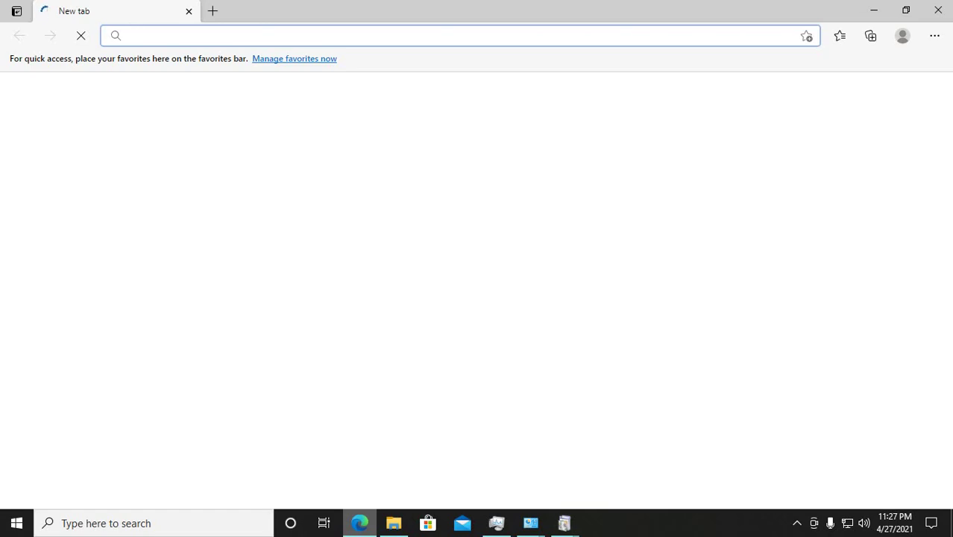
{"action": "key", "text": "Down"}
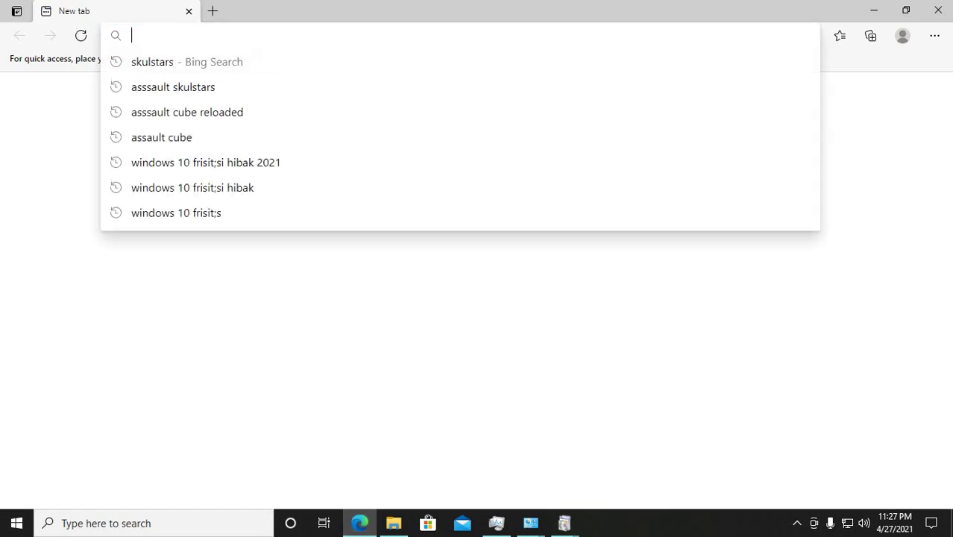
{"action": "type", "text": "w"}
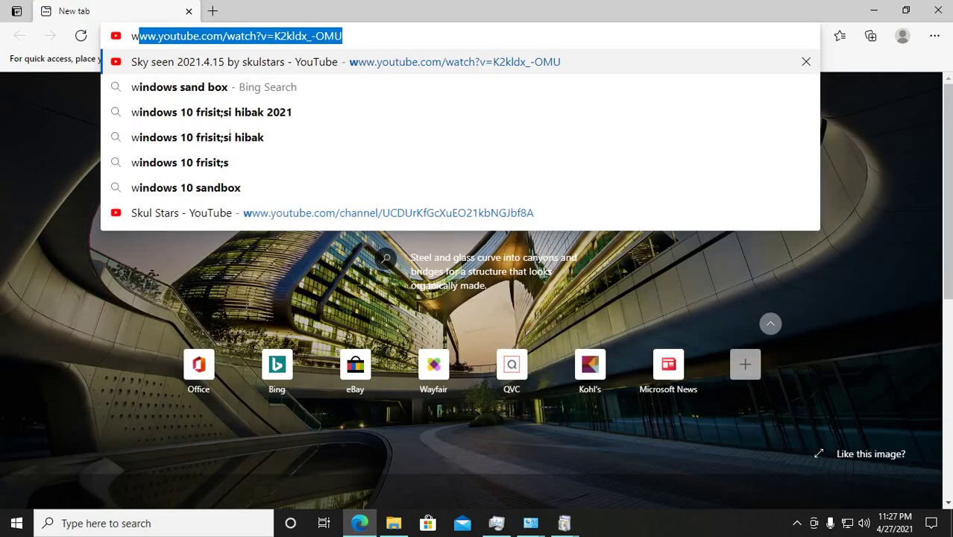
{"action": "type", "text": "indo"}
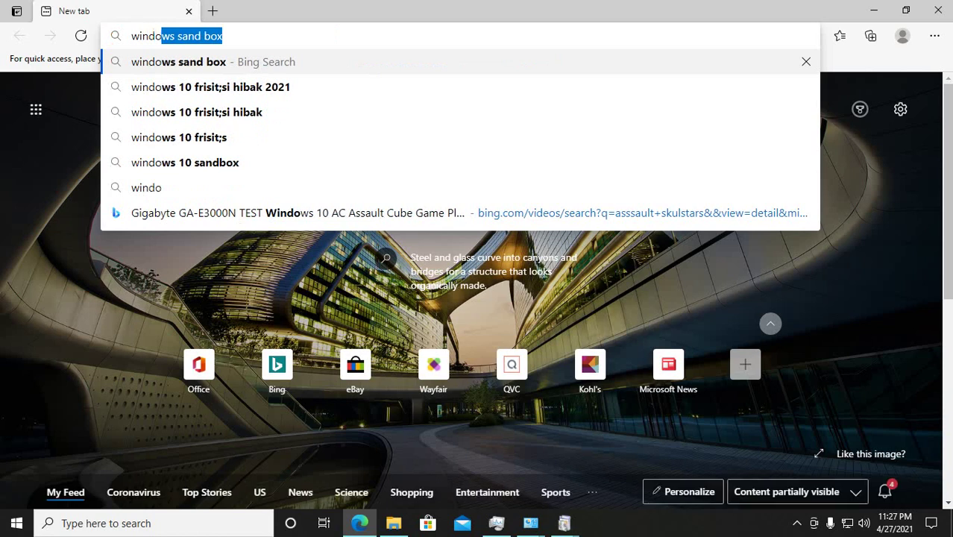
{"action": "type", "text": "ws 10"}
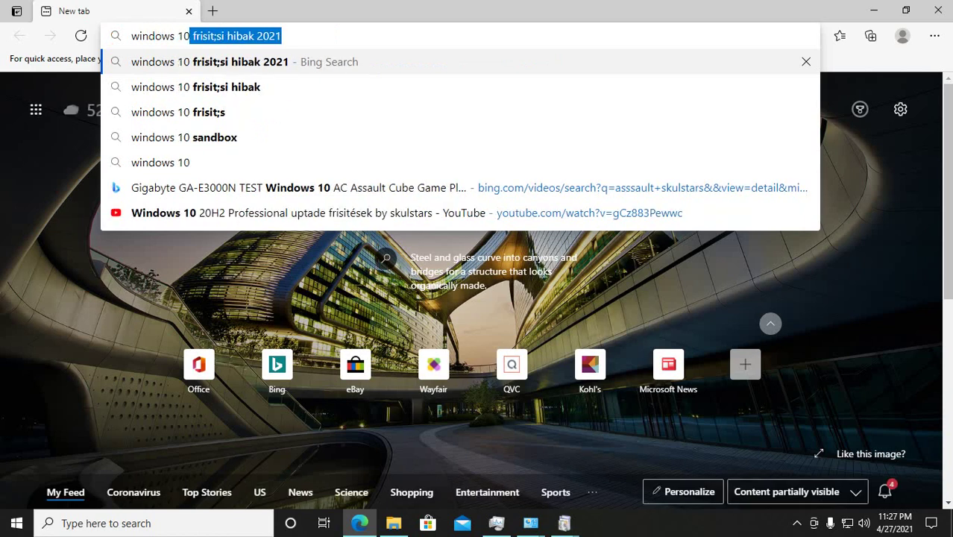
{"action": "key", "text": "BackSpace"}
{"action": "type", "text": "s"}
{"action": "type", "text": "t"}
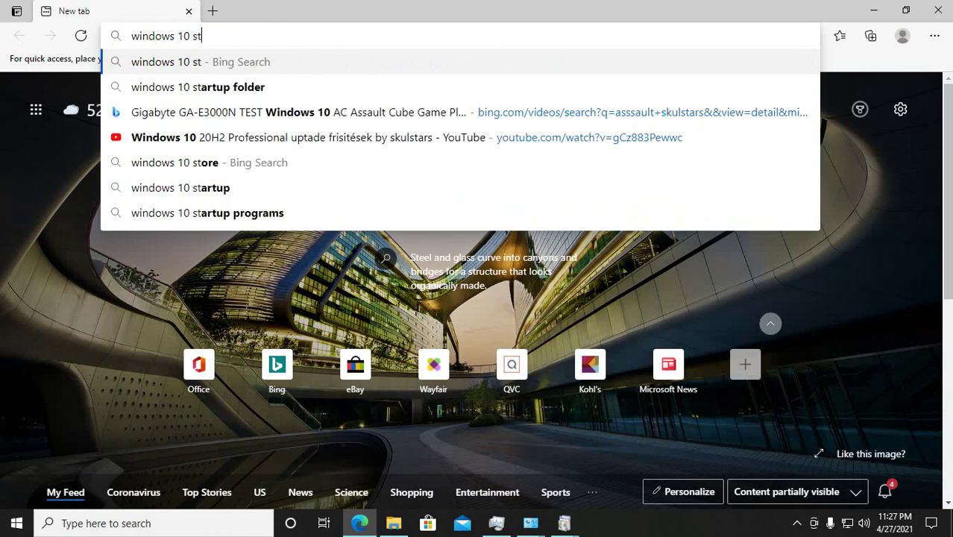
{"action": "type", "text": "op spyu"}
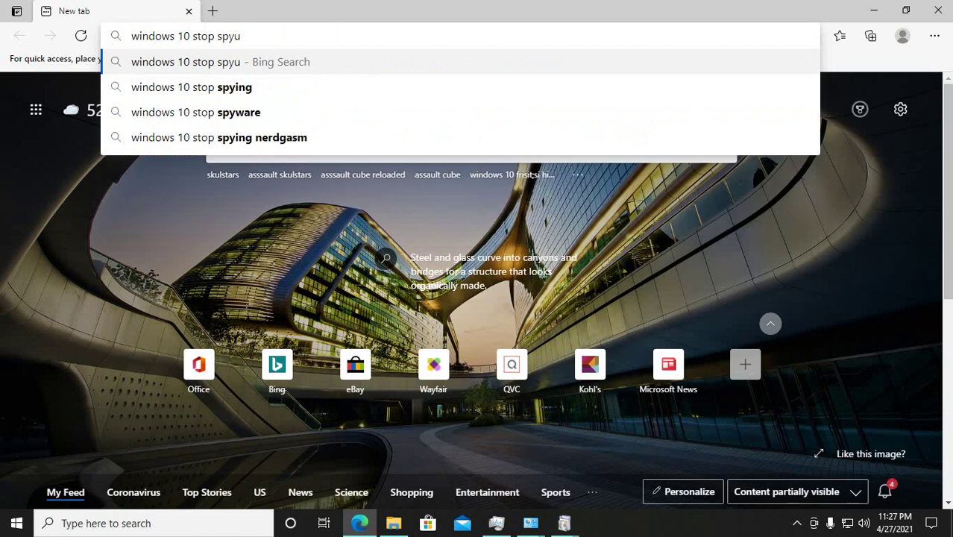
{"action": "key", "text": "BackSpace"}
{"action": "key", "text": "Return"}
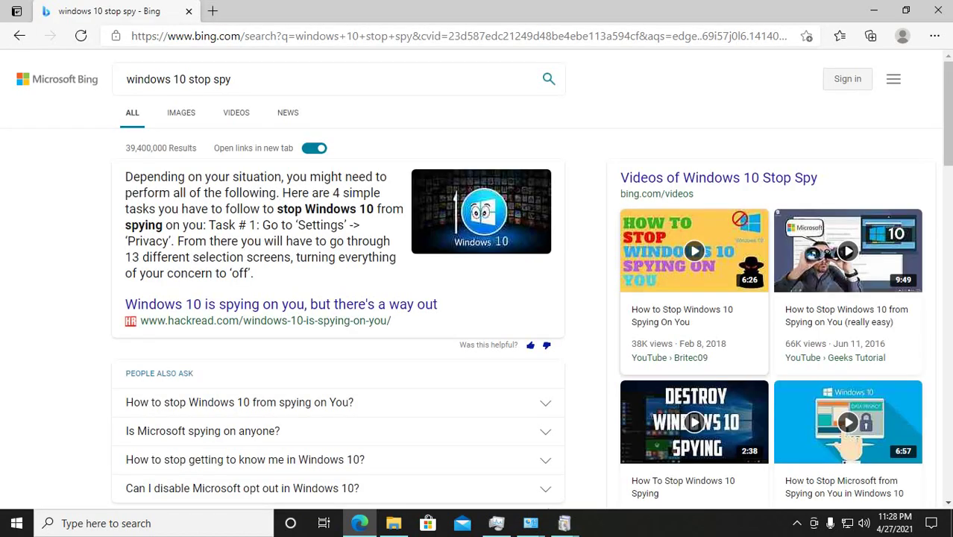
Skim the search results and refine the query to "windows 10 stop spy ashmpoo".
{"action": "scroll", "coordinate": [477, 276], "scroll_direction": "down", "scroll_amount": 5}
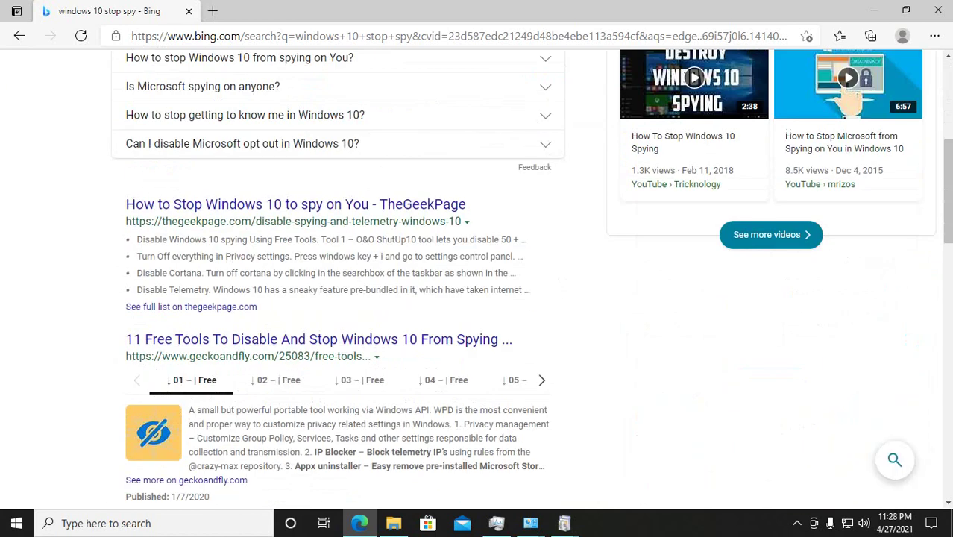
{"action": "scroll", "coordinate": [477, 276], "scroll_direction": "up", "scroll_amount": 5}
{"action": "left_click", "coordinate": [232, 79]}
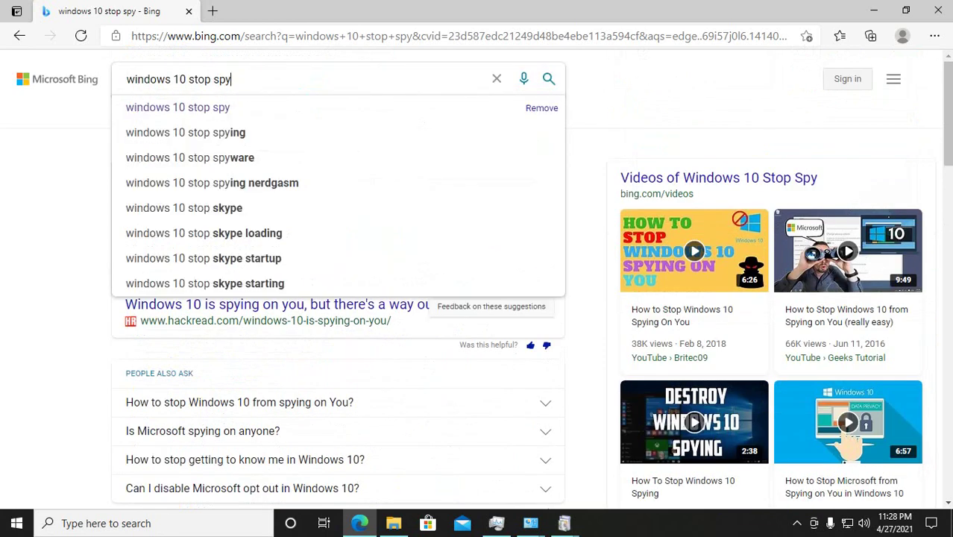
{"action": "type", "text": "as"}
{"action": "type", "text": "ha"}
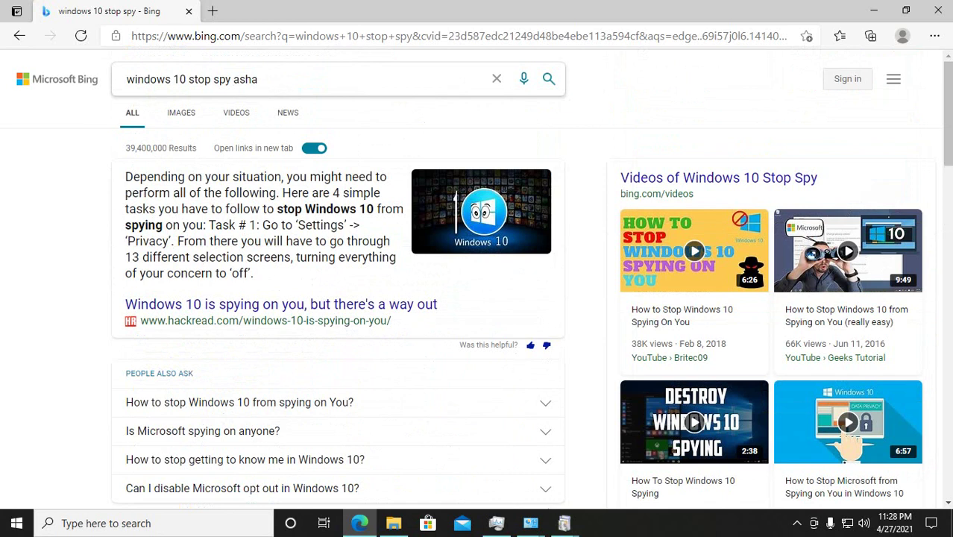
{"action": "key", "text": "BackSpace"}
{"action": "type", "text": "mpoo"}
{"action": "key", "text": "Return"}
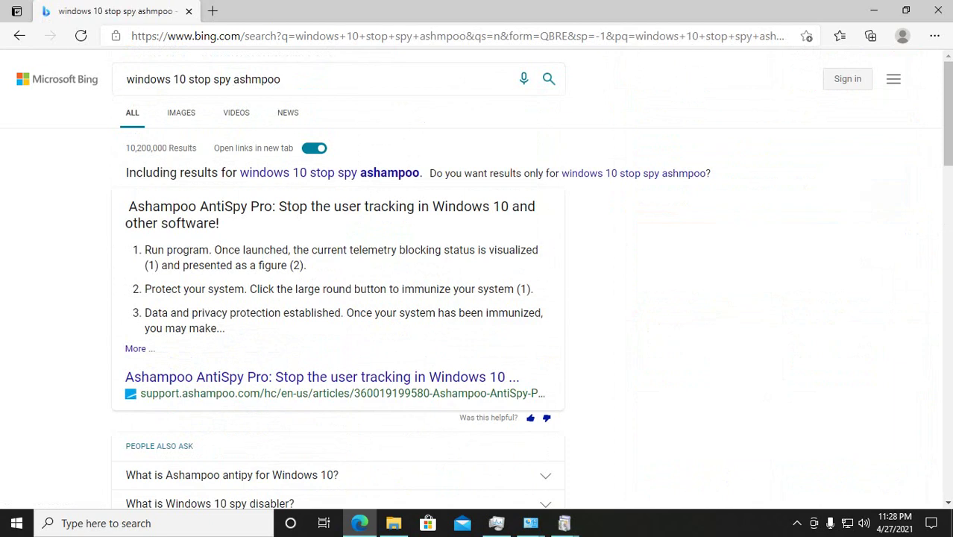
Open the Ashampoo AntiSpy Pro help article about stopping user tracking and look through its instructions.
{"action": "left_click", "coordinate": [321, 377]}
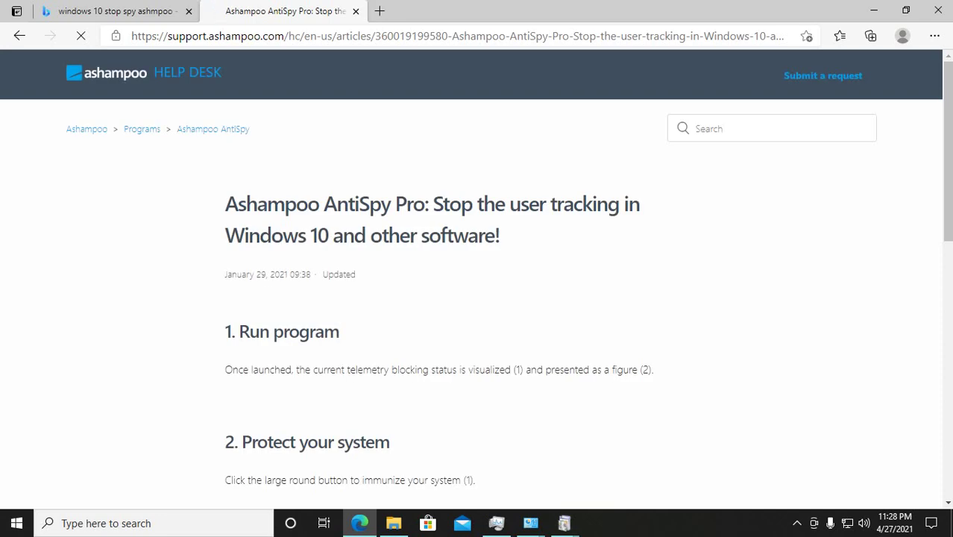
{"action": "scroll", "coordinate": [477, 279], "scroll_direction": "down", "scroll_amount": 5}
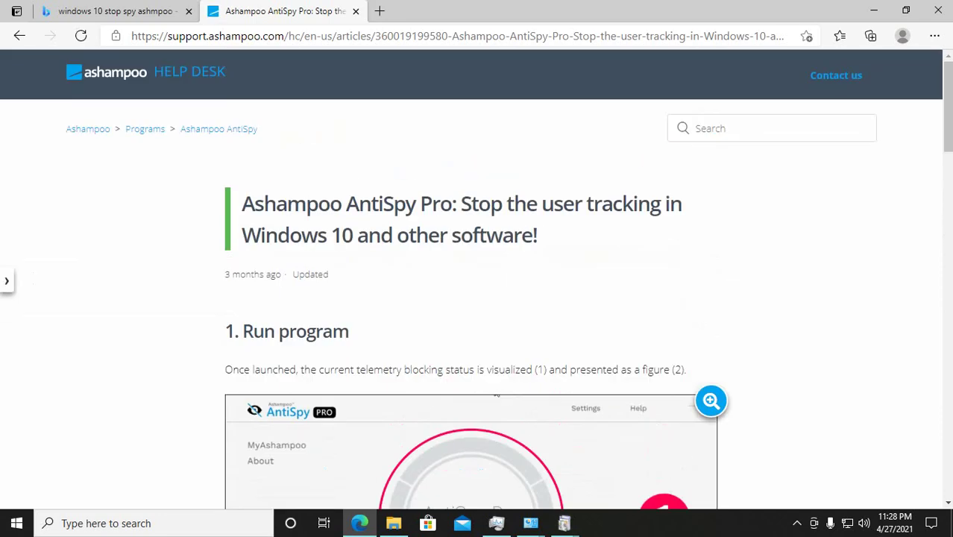
{"action": "scroll", "coordinate": [477, 279], "scroll_direction": "down", "scroll_amount": 10}
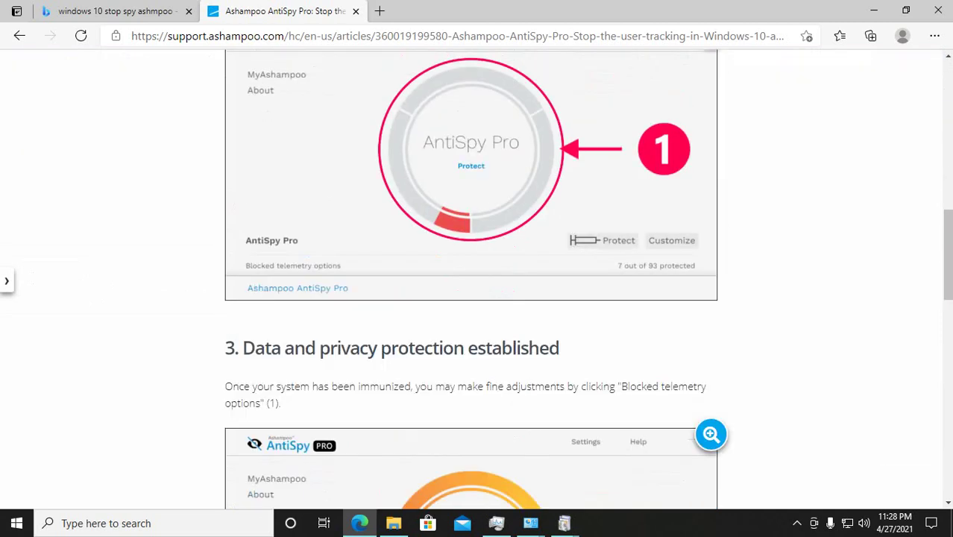
{"action": "scroll", "coordinate": [451, 276], "scroll_direction": "down", "scroll_amount": 8}
{"action": "scroll", "coordinate": [451, 276], "scroll_direction": "up", "scroll_amount": 15}
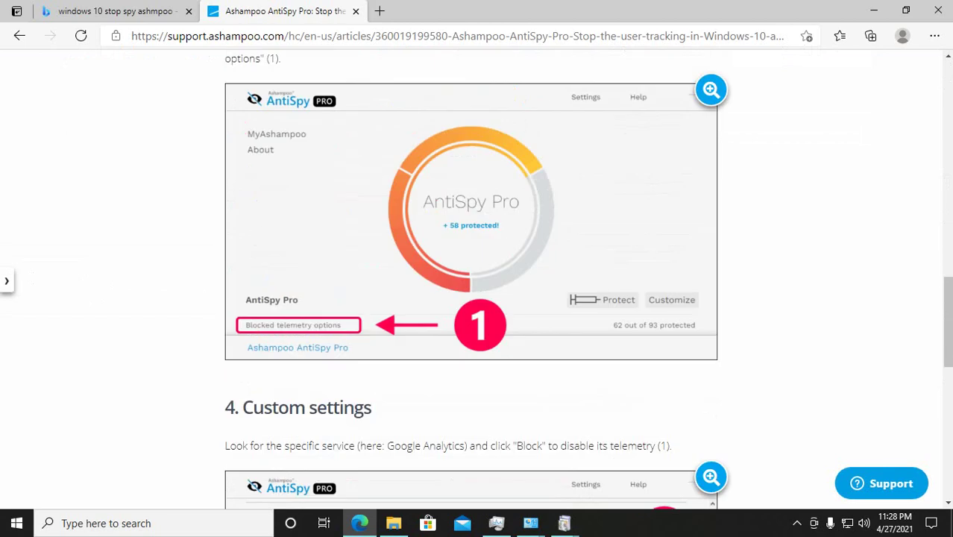
{"action": "scroll", "coordinate": [477, 280], "scroll_direction": "up", "scroll_amount": 4}
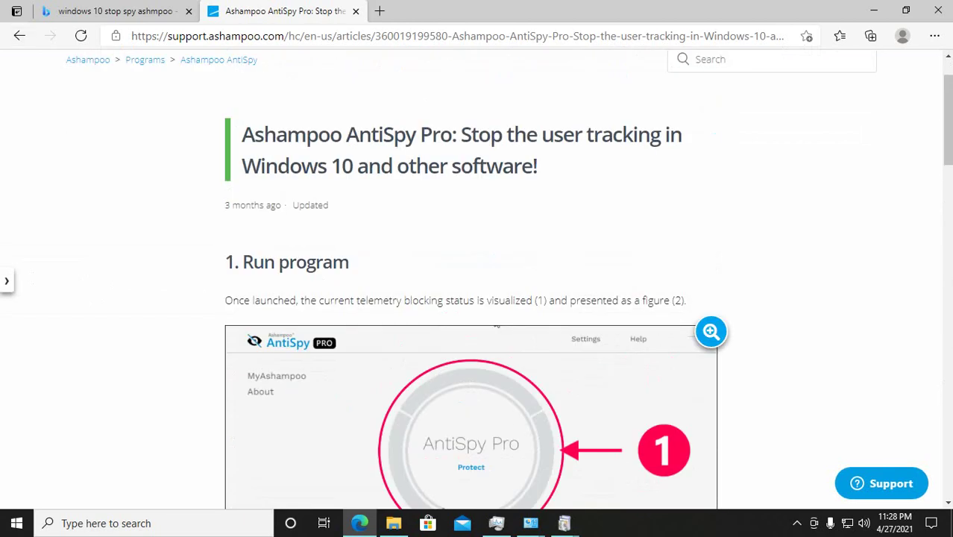
Copy "Ashampoo AntiSpy" from the article heading and search for it in a new browser tab.
{"action": "left_click_drag", "start_coordinate": [241, 134], "coordinate": [416, 134]}
{"action": "key", "text": "ctrl+c"}
{"action": "right_click", "coordinate": [410, 137]}
{"action": "left_click", "coordinate": [441, 150]}
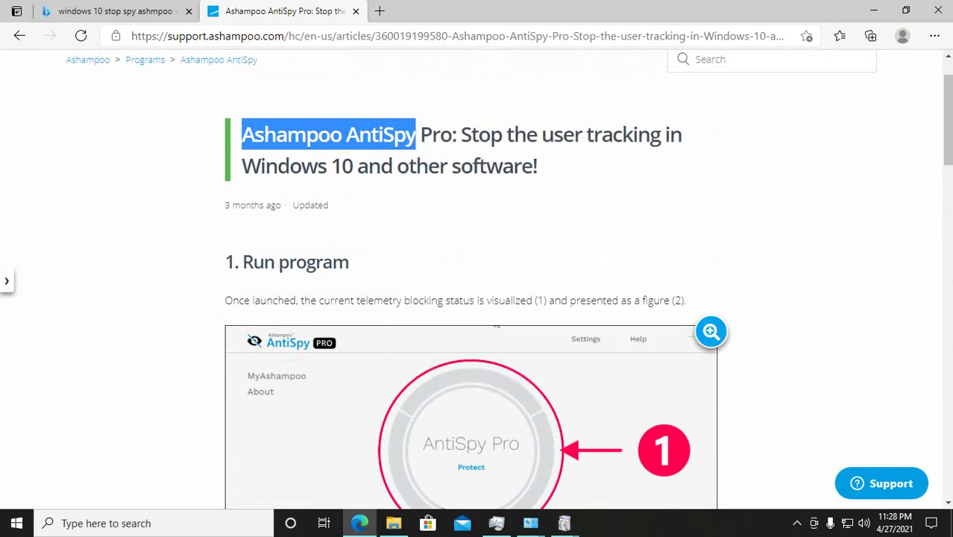
{"action": "key", "text": "ctrl+t"}
{"action": "right_click", "coordinate": [374, 37]}
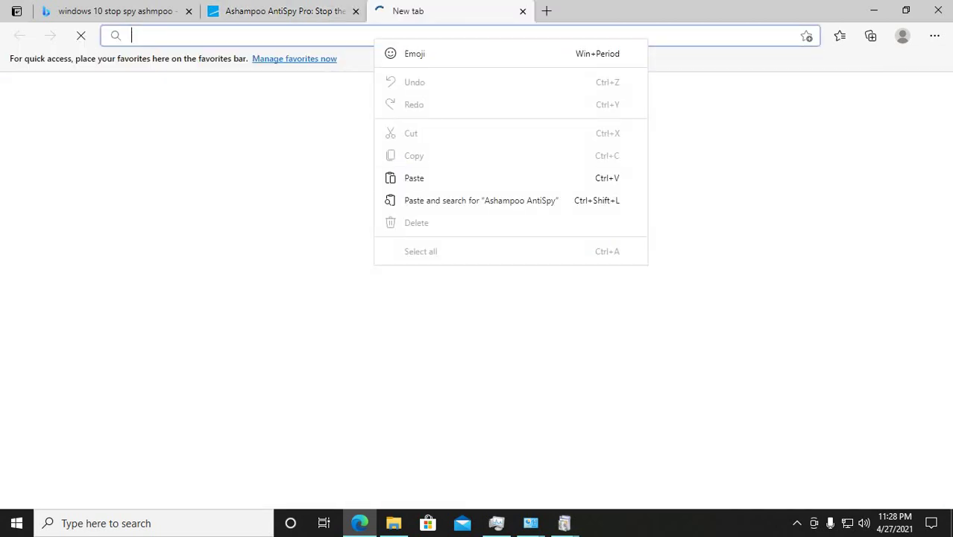
{"action": "left_click", "coordinate": [414, 177]}
{"action": "key", "text": "Return"}
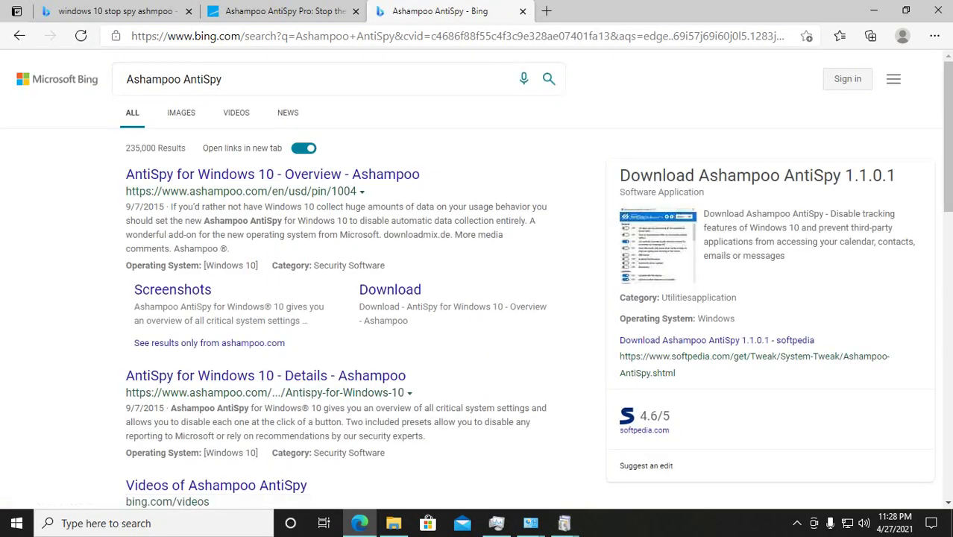
Download the free AntiSpy for Windows 10 from the Ashampoo site and show the Downloads folder in File Explorer.
{"action": "left_click", "coordinate": [272, 174]}
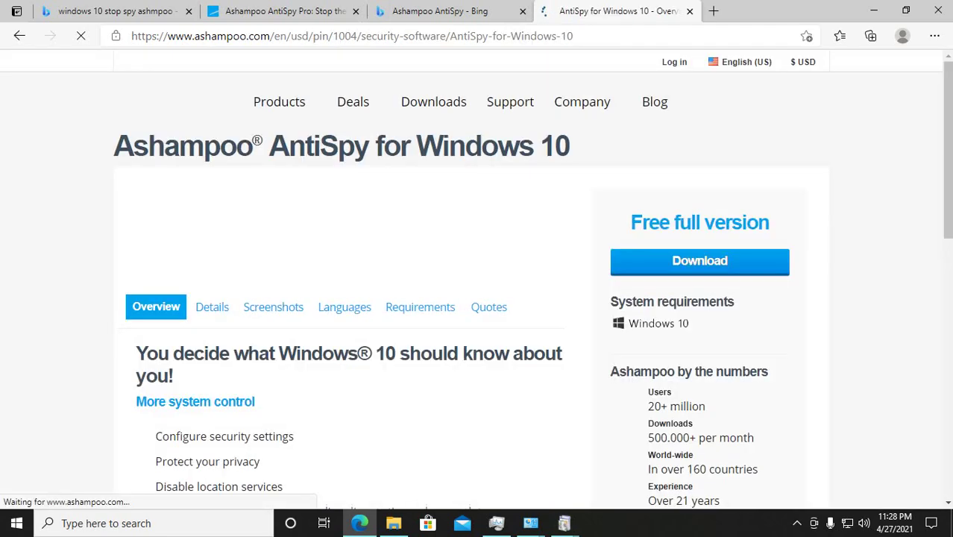
{"action": "left_click", "coordinate": [700, 273]}
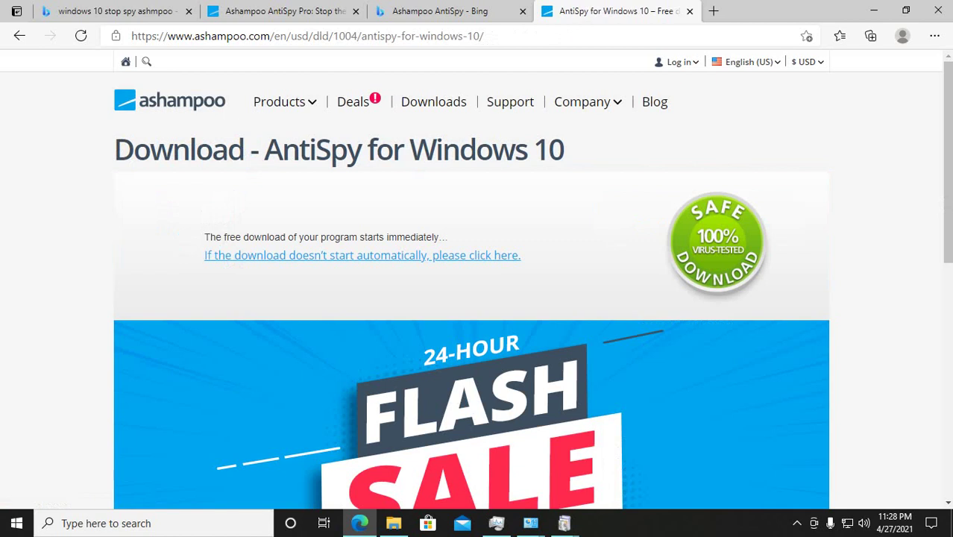
{"action": "scroll", "coordinate": [471, 298], "scroll_direction": "down", "scroll_amount": 4}
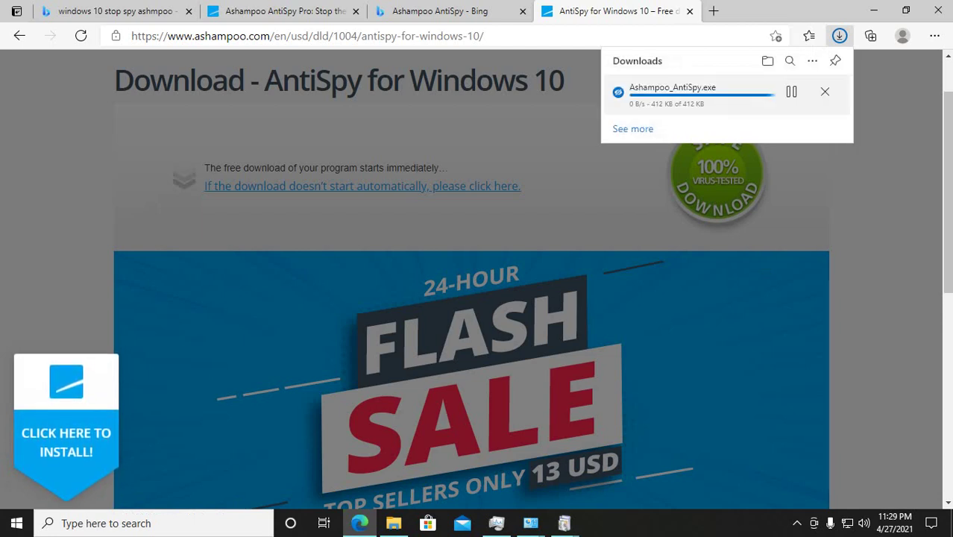
{"action": "left_click", "coordinate": [701, 95]}
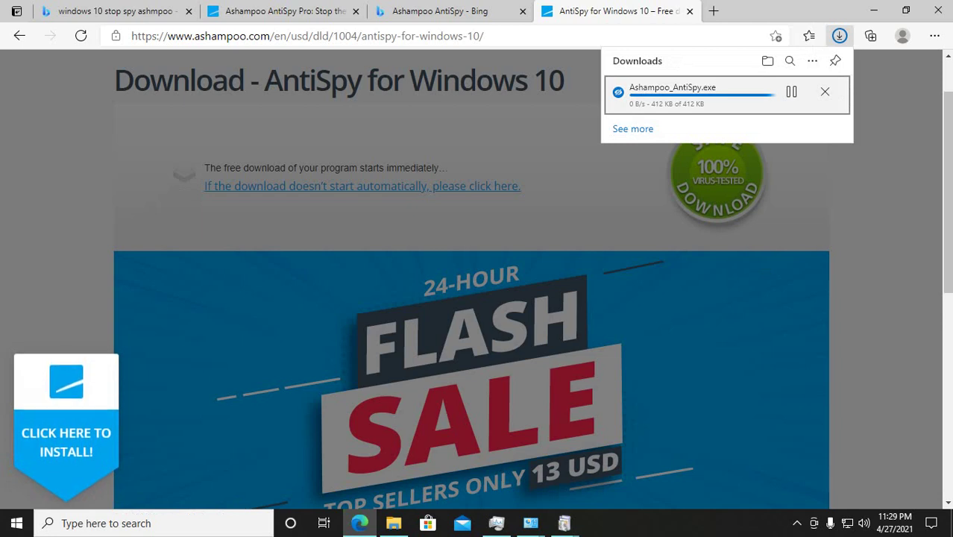
{"action": "left_click", "coordinate": [632, 128]}
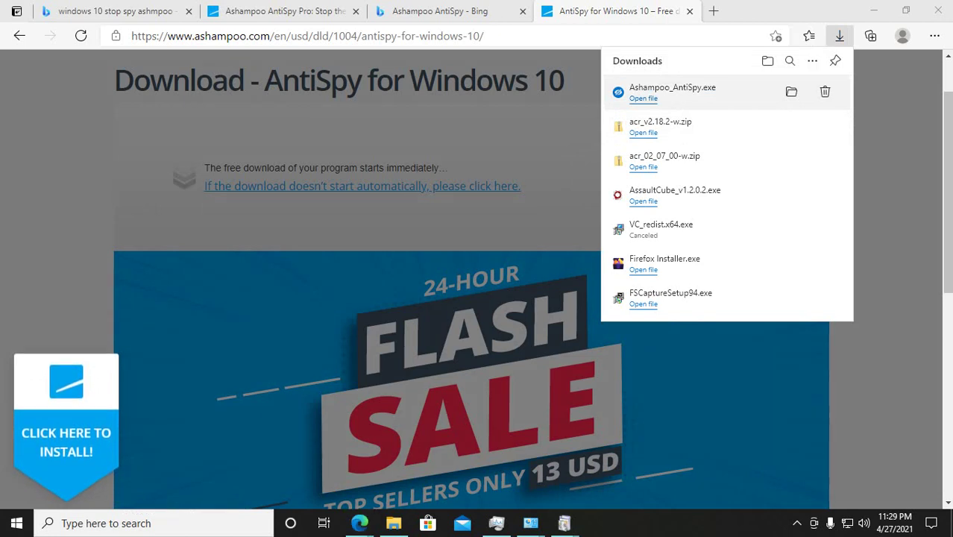
{"action": "left_click", "coordinate": [392, 523]}
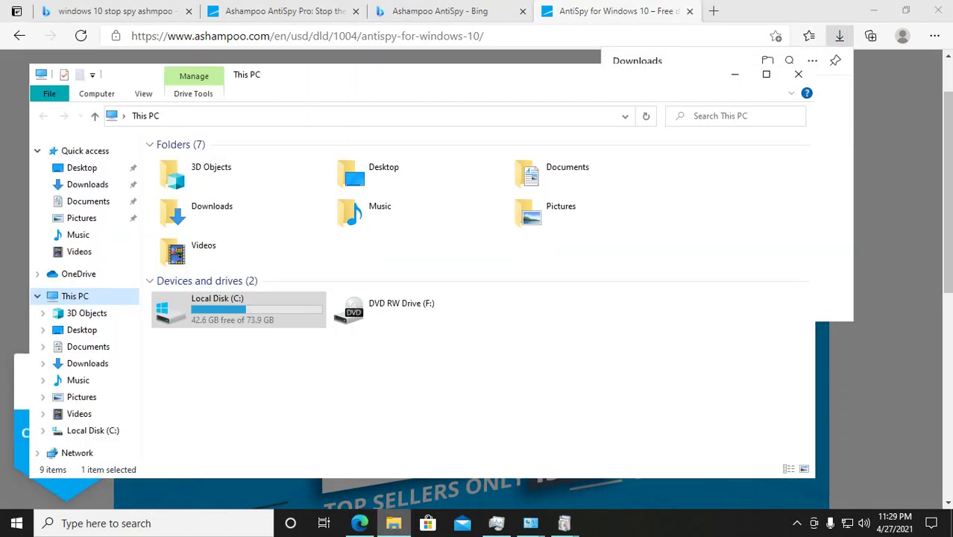
{"action": "left_click", "coordinate": [88, 184]}
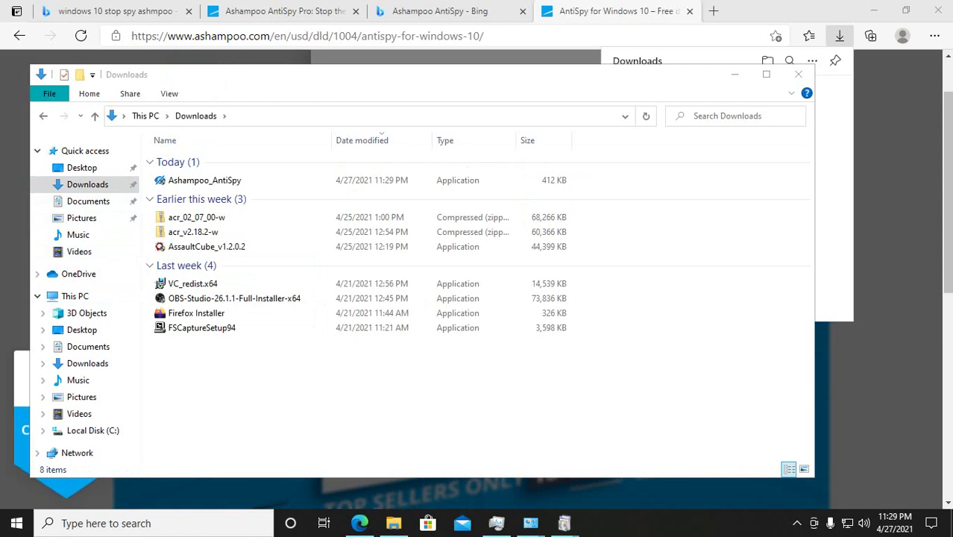
Decline the restart requested by Windows Features and close the File Explorer window.
{"action": "mouse_move", "coordinate": [565, 523]}
{"action": "left_click", "coordinate": [484, 466]}
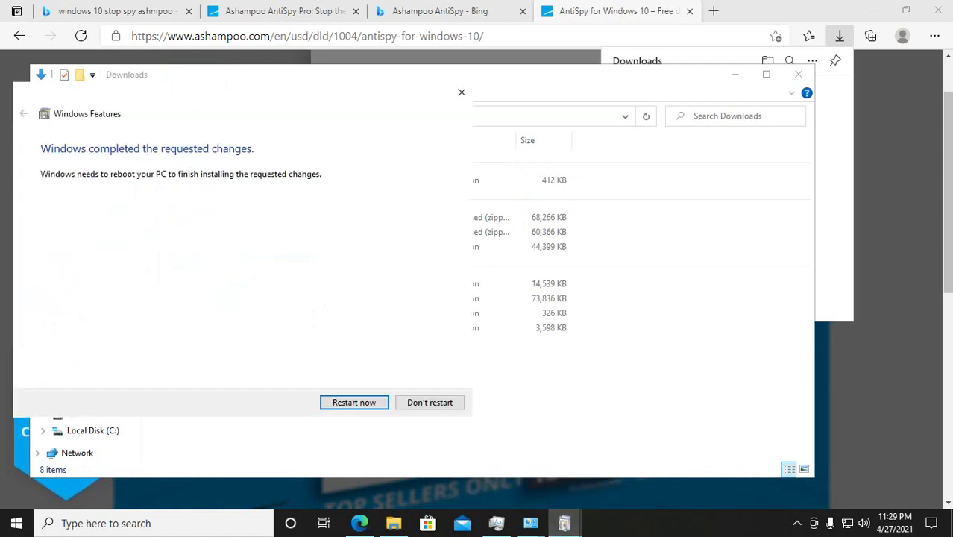
{"action": "left_click", "coordinate": [429, 401]}
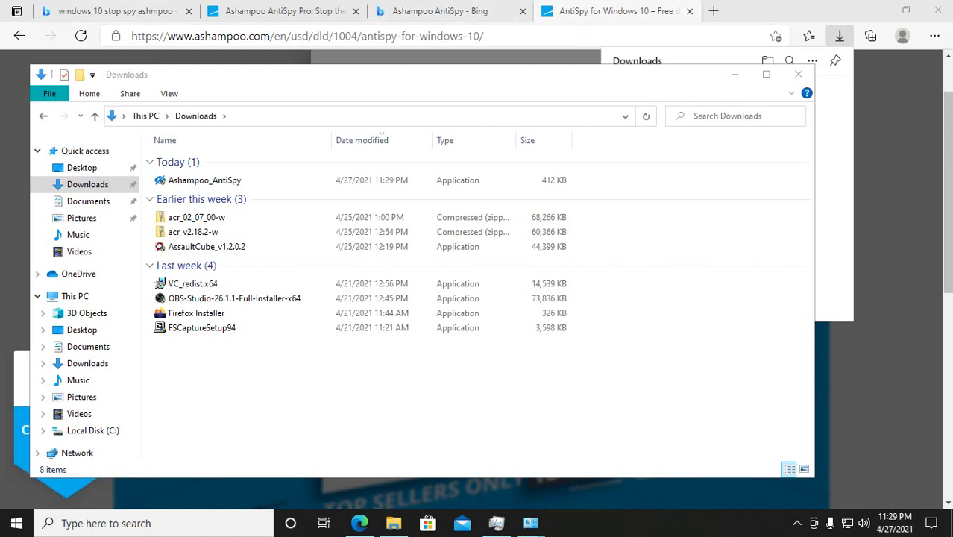
{"action": "left_click", "coordinate": [798, 74]}
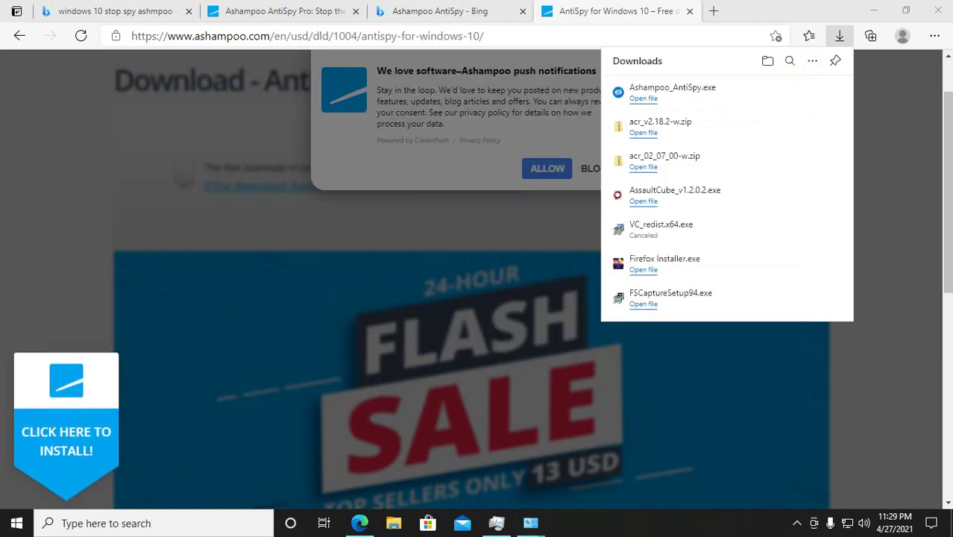
Run the downloaded Ashampoo_AntiSpy.exe and close the browser.
{"action": "left_click", "coordinate": [642, 97]}
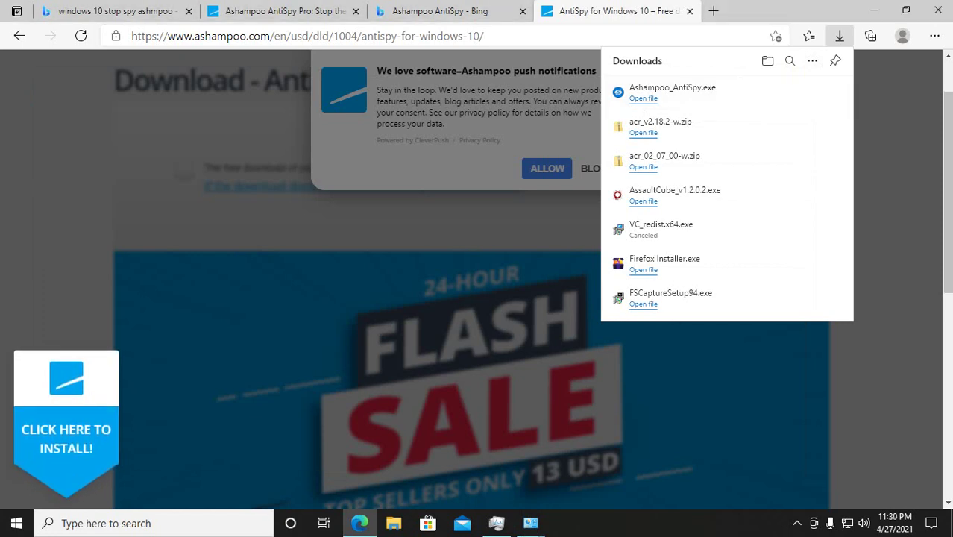
{"action": "left_click", "coordinate": [937, 10]}
{"action": "left_click", "coordinate": [937, 11]}
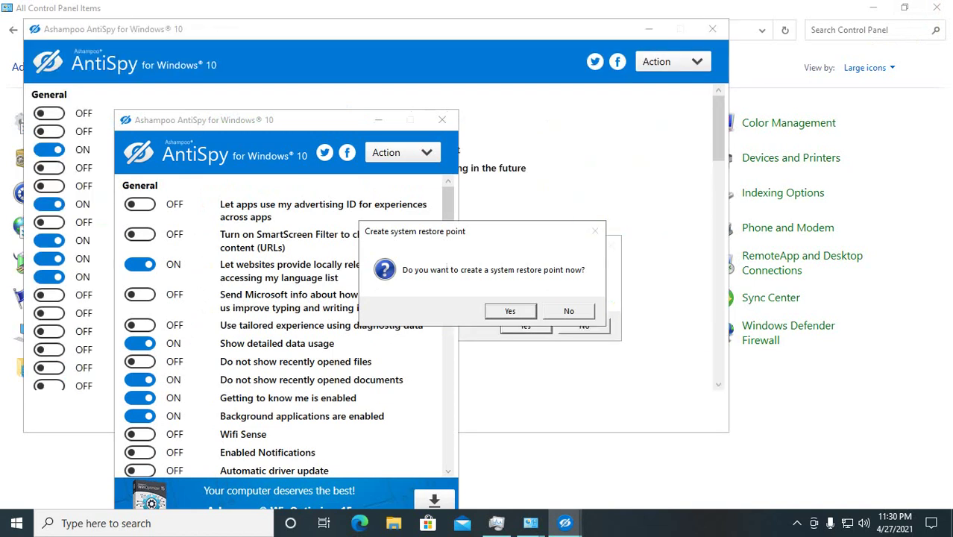
Decline creating a system restore point in the open Ashampoo AntiSpy windows.
{"action": "left_click", "coordinate": [576, 314]}
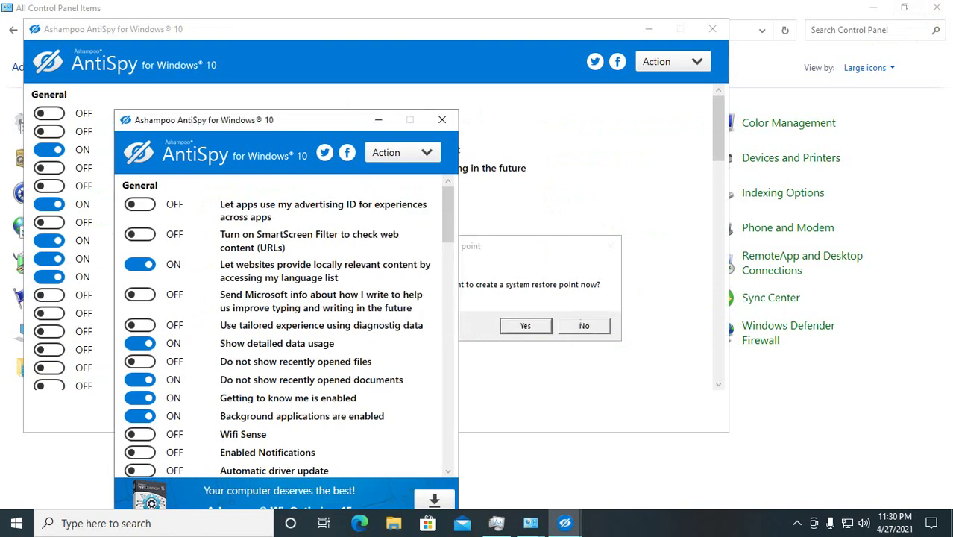
{"action": "left_click", "coordinate": [580, 323]}
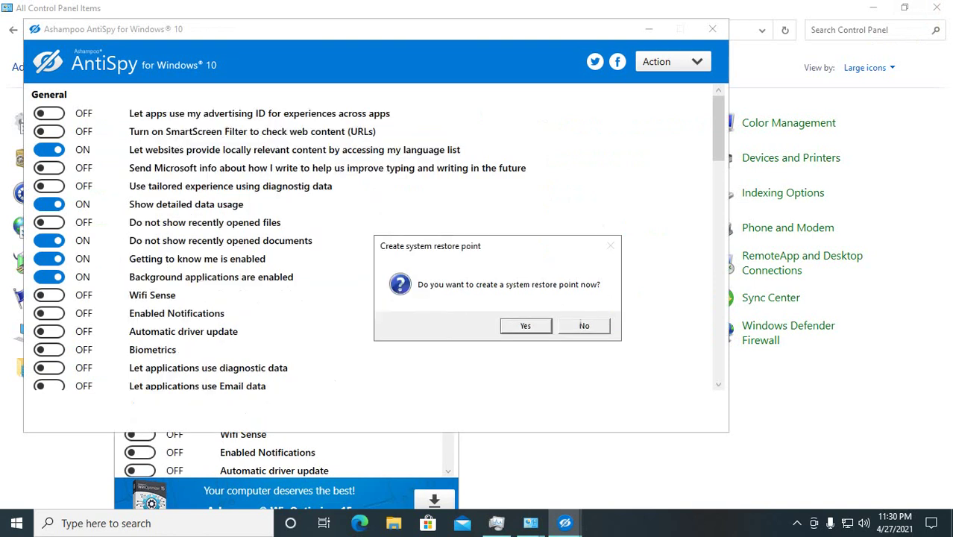
{"action": "key", "text": "Return"}
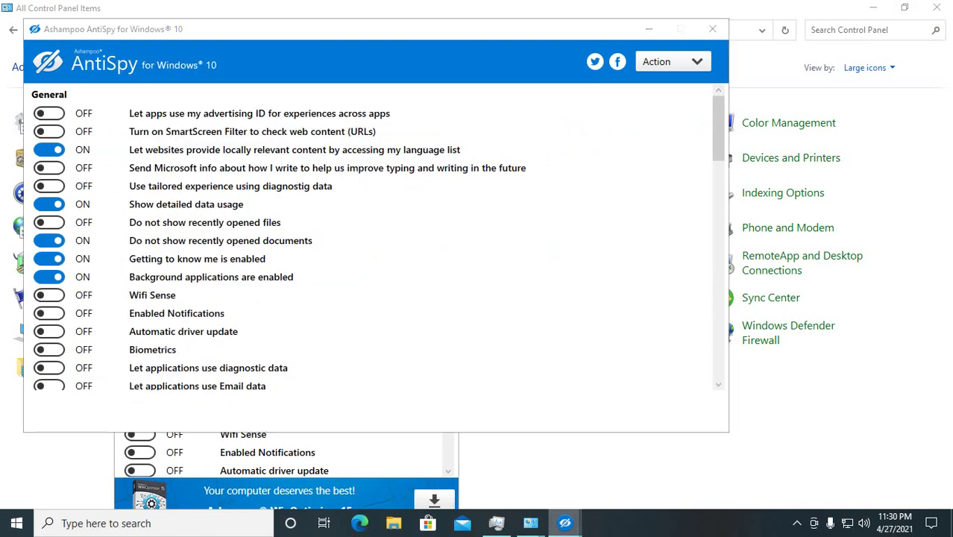
Close the larger duplicate Ashampoo AntiSpy window and move the remaining one up so it is fully visible.
{"action": "mouse_move", "coordinate": [565, 522]}
{"action": "left_click", "coordinate": [665, 416]}
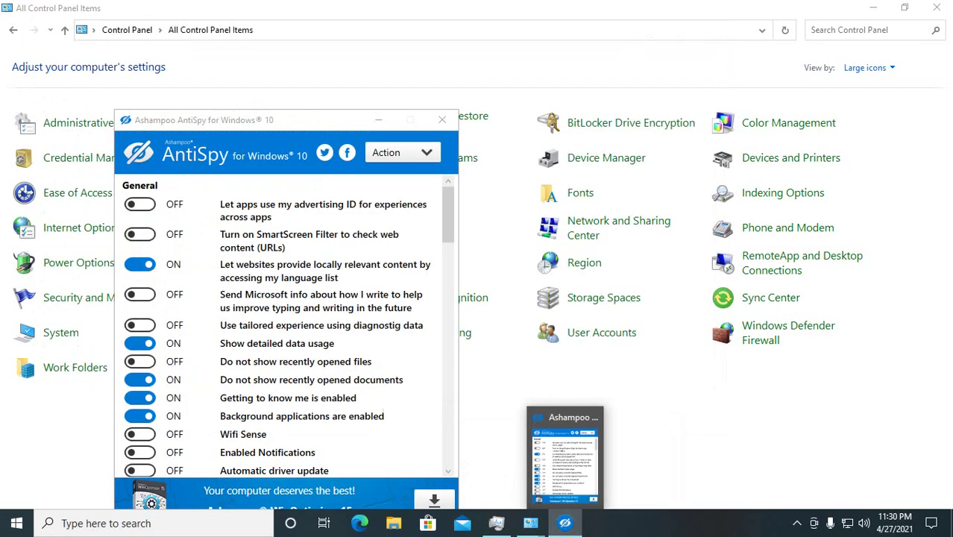
{"action": "left_click_drag", "start_coordinate": [287, 120], "coordinate": [309, 73]}
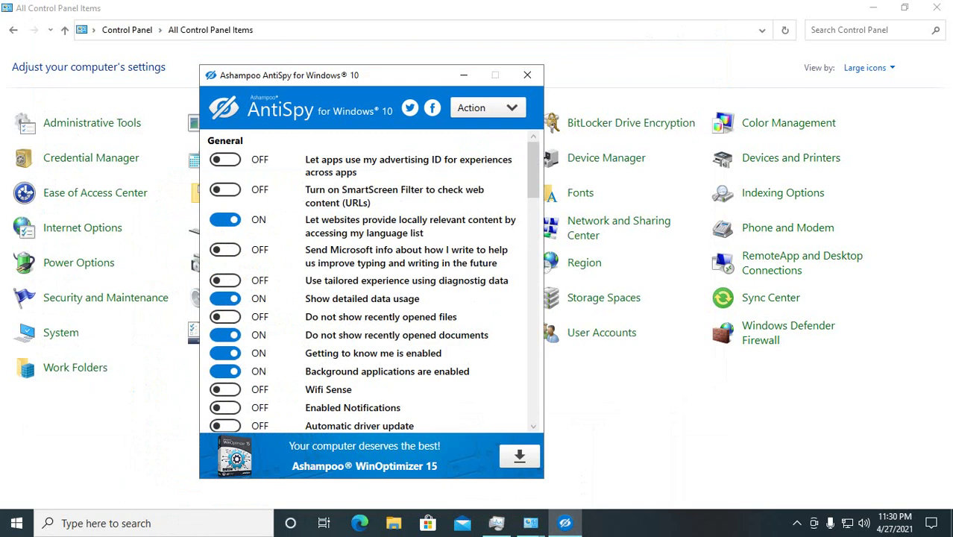
Turn off website access to the language list, location for this device and global location features in AntiSpy.
{"action": "left_click", "coordinate": [224, 219]}
{"action": "scroll", "coordinate": [370, 280], "scroll_direction": "down", "scroll_amount": 8}
{"action": "left_click", "coordinate": [225, 270]}
{"action": "left_click", "coordinate": [225, 289]}
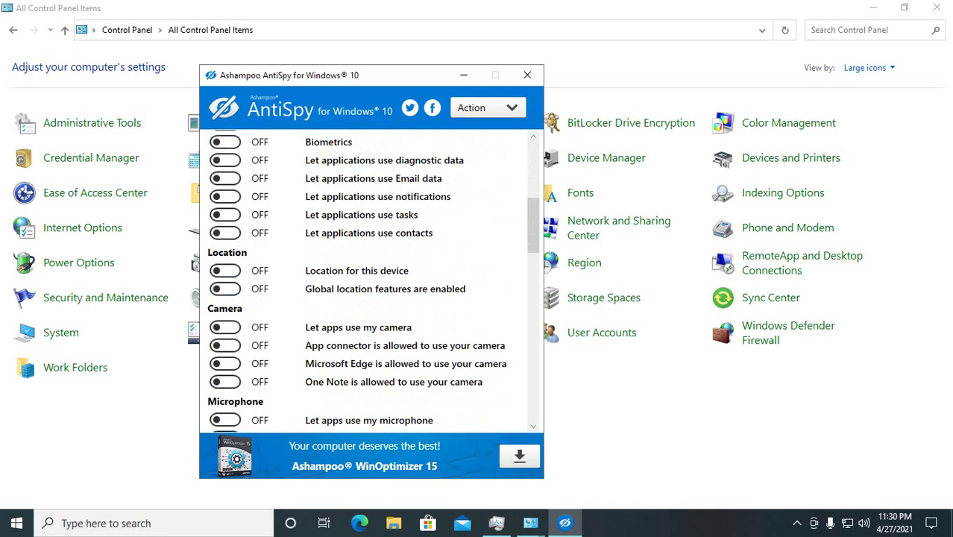
Turn off start menu app suggestions, advertising in the Windows start screen, and its tips and tricks under Advertising.
{"action": "scroll", "coordinate": [372, 281], "scroll_direction": "down", "scroll_amount": 3}
{"action": "scroll", "coordinate": [373, 281], "scroll_direction": "down", "scroll_amount": 2}
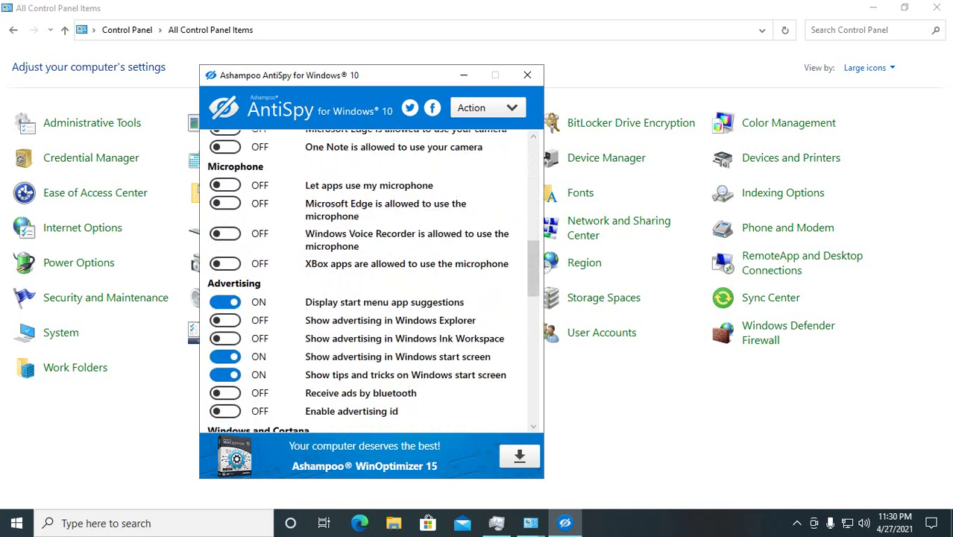
{"action": "left_click", "coordinate": [225, 302]}
{"action": "left_click", "coordinate": [225, 357]}
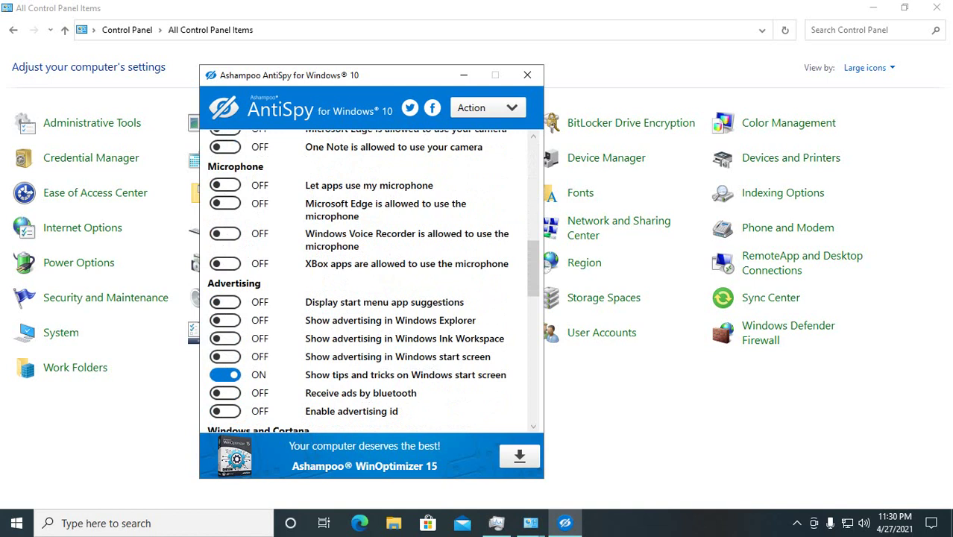
{"action": "left_click", "coordinate": [225, 375]}
Turn off speech, inking and typing, Cortana and Microsoft Application Telemetry under Windows and Cortana.
{"action": "scroll", "coordinate": [366, 280], "scroll_direction": "down", "scroll_amount": 2}
{"action": "left_click", "coordinate": [225, 281]}
{"action": "left_click", "coordinate": [225, 311]}
{"action": "left_click", "coordinate": [225, 330]}
{"action": "left_click", "coordinate": [225, 348]}
Turn off lock screen camera, handwriting data sharing, Microsoft One Drive, sensors and the Microsoft steps recorder under Others.
{"action": "scroll", "coordinate": [366, 280], "scroll_direction": "down", "scroll_amount": 6}
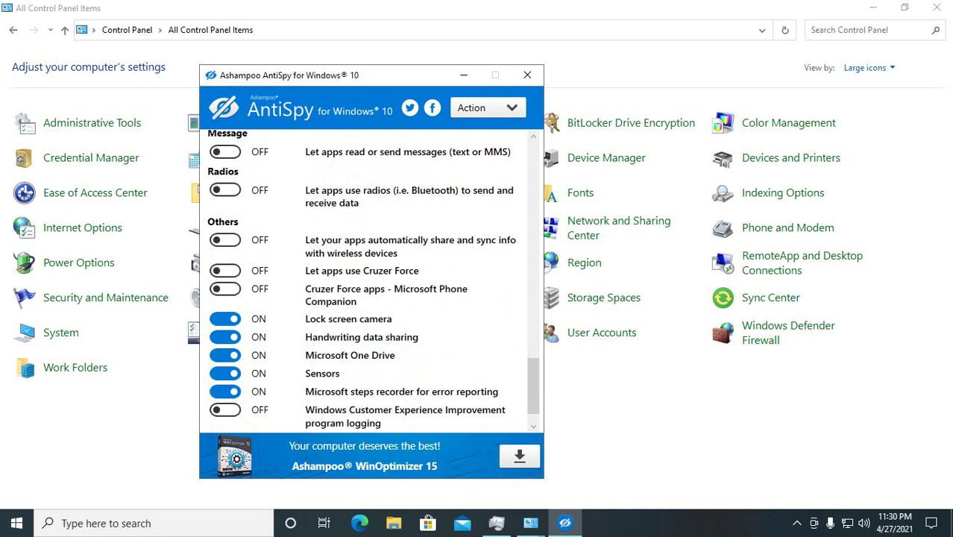
{"action": "left_click", "coordinate": [226, 354]}
{"action": "left_click", "coordinate": [225, 355]}
{"action": "left_click", "coordinate": [225, 391]}
{"action": "left_click", "coordinate": [225, 373]}
{"action": "left_click", "coordinate": [225, 354]}
{"action": "left_click", "coordinate": [225, 337]}
{"action": "left_click", "coordinate": [225, 318]}
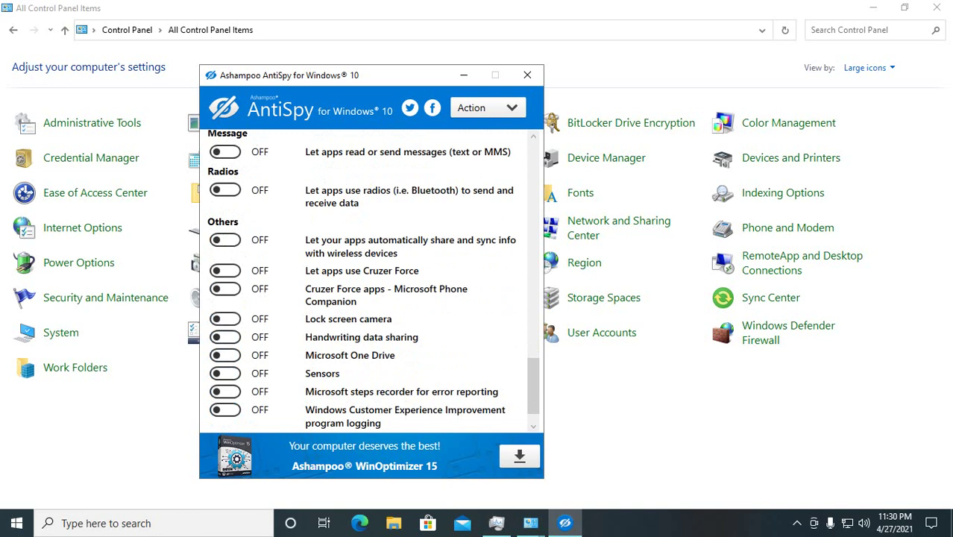
Check the end of the list and turn off Microsoft Inventory Service under Windows and Cortana.
{"action": "scroll", "coordinate": [370, 281], "scroll_direction": "down", "scroll_amount": 1}
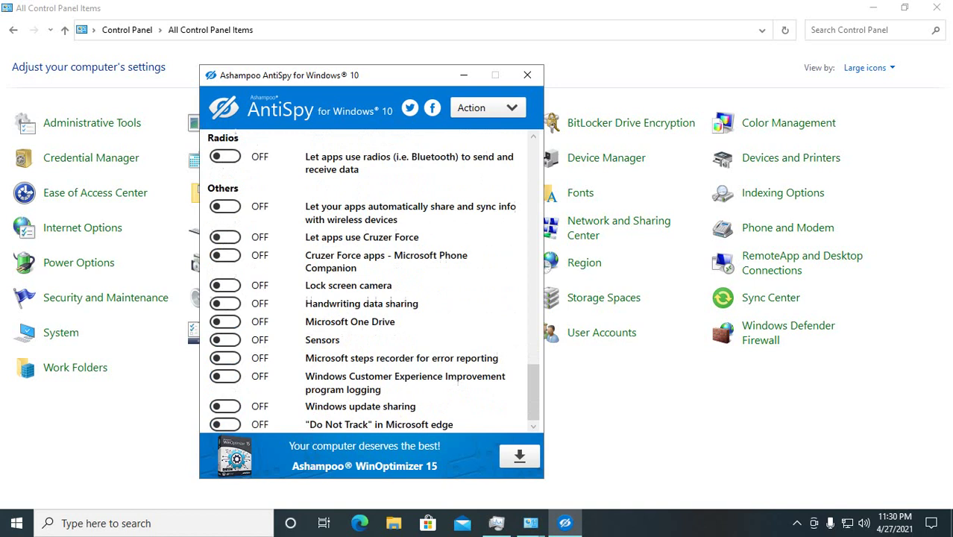
{"action": "scroll", "coordinate": [371, 282], "scroll_direction": "up", "scroll_amount": 10}
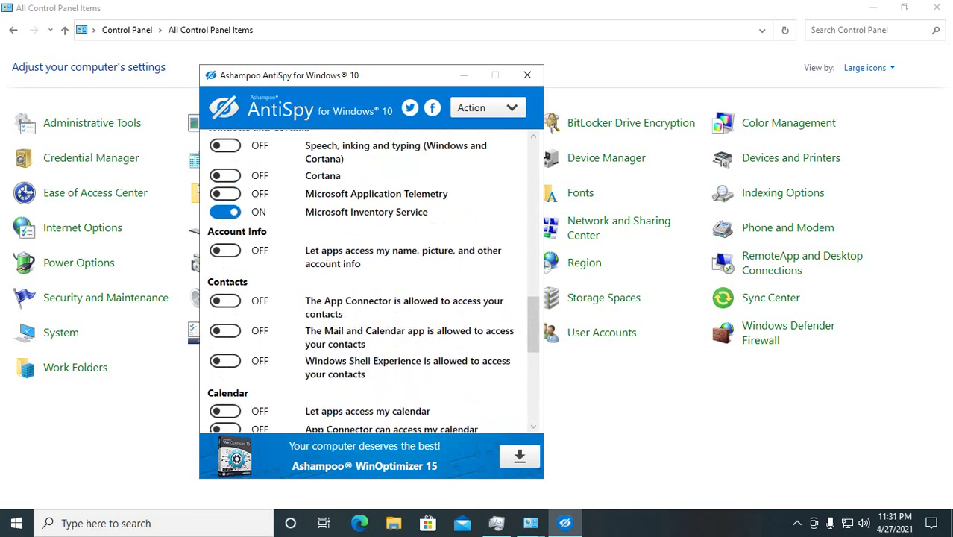
{"action": "left_click", "coordinate": [225, 211]}
Turn off background applications, Getting to know me, Do not show recently opened documents and Show detailed data usage under General.
{"action": "scroll", "coordinate": [371, 281], "scroll_direction": "up", "scroll_amount": 8}
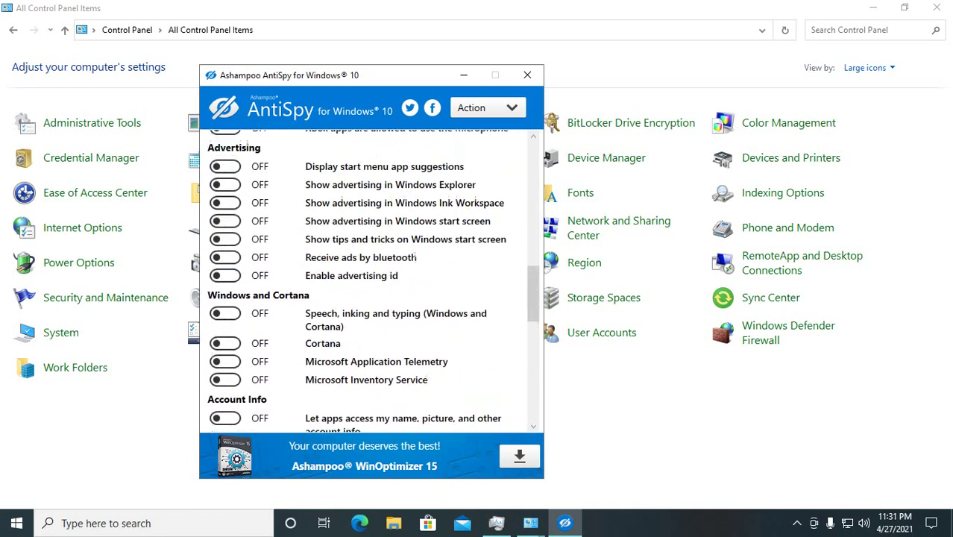
{"action": "scroll", "coordinate": [370, 281], "scroll_direction": "up", "scroll_amount": 8}
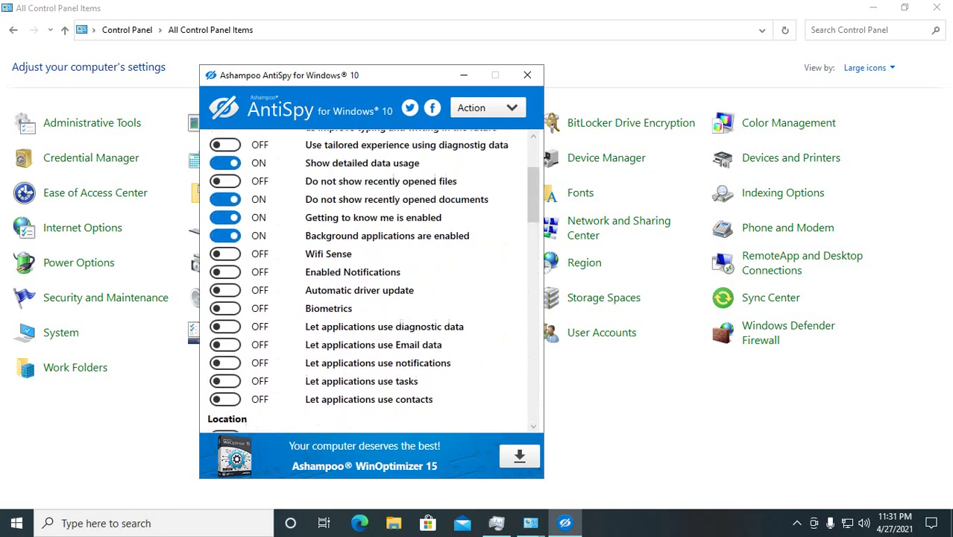
{"action": "left_click", "coordinate": [225, 269]}
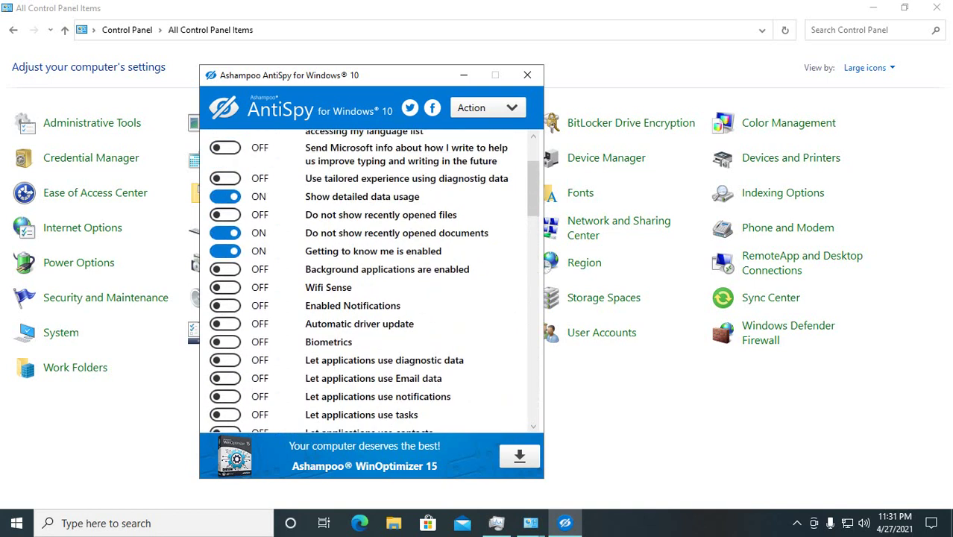
{"action": "left_click", "coordinate": [225, 251]}
{"action": "left_click", "coordinate": [225, 232]}
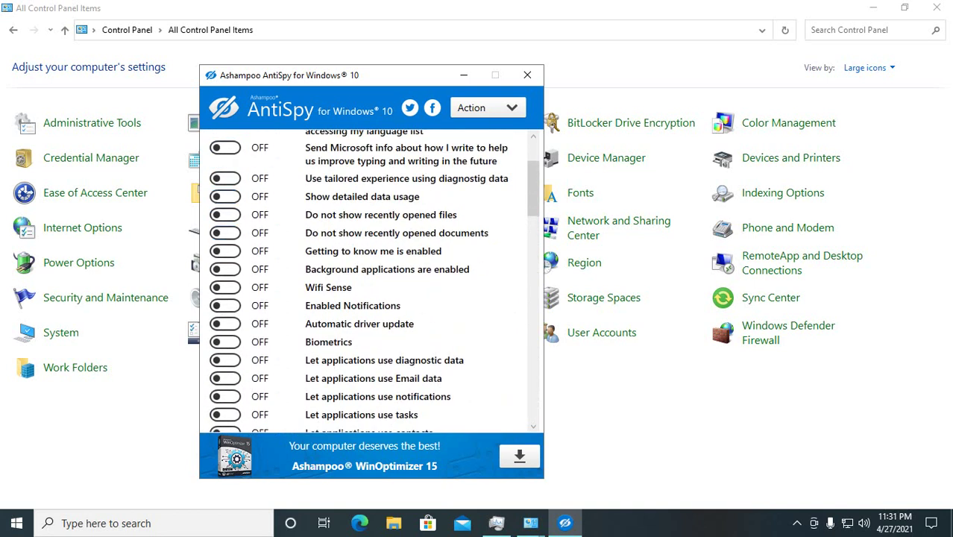
{"action": "left_click", "coordinate": [226, 196]}
Review the AntiSpy privacy options once more and show the hidden system tray icons.
{"action": "scroll", "coordinate": [225, 196], "scroll_direction": "up", "scroll_amount": 3}
{"action": "scroll", "coordinate": [365, 279], "scroll_direction": "down", "scroll_amount": 6}
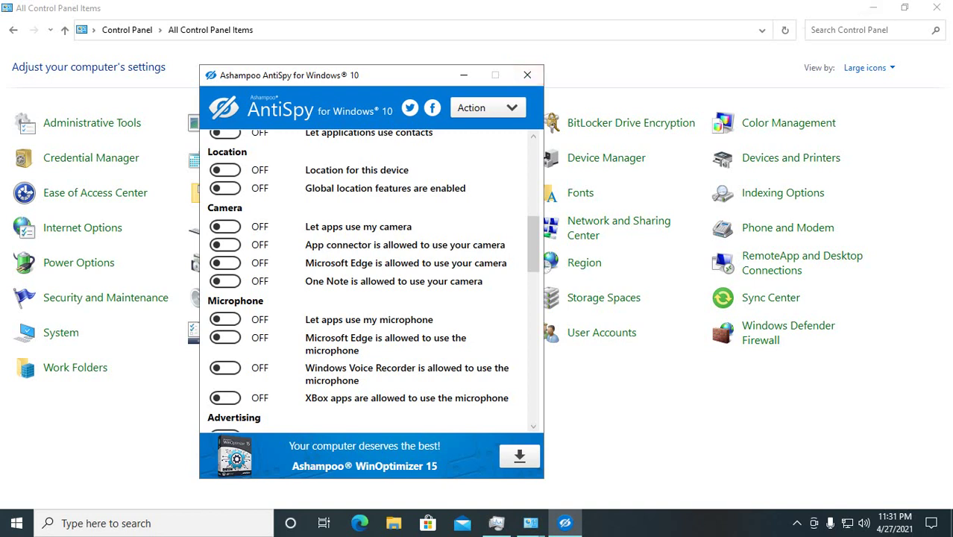
{"action": "left_click", "coordinate": [796, 523]}
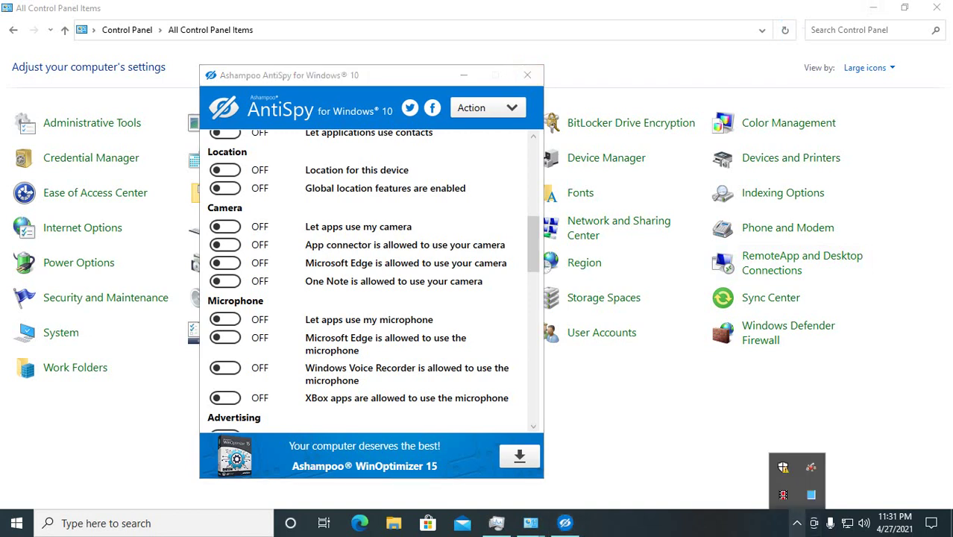